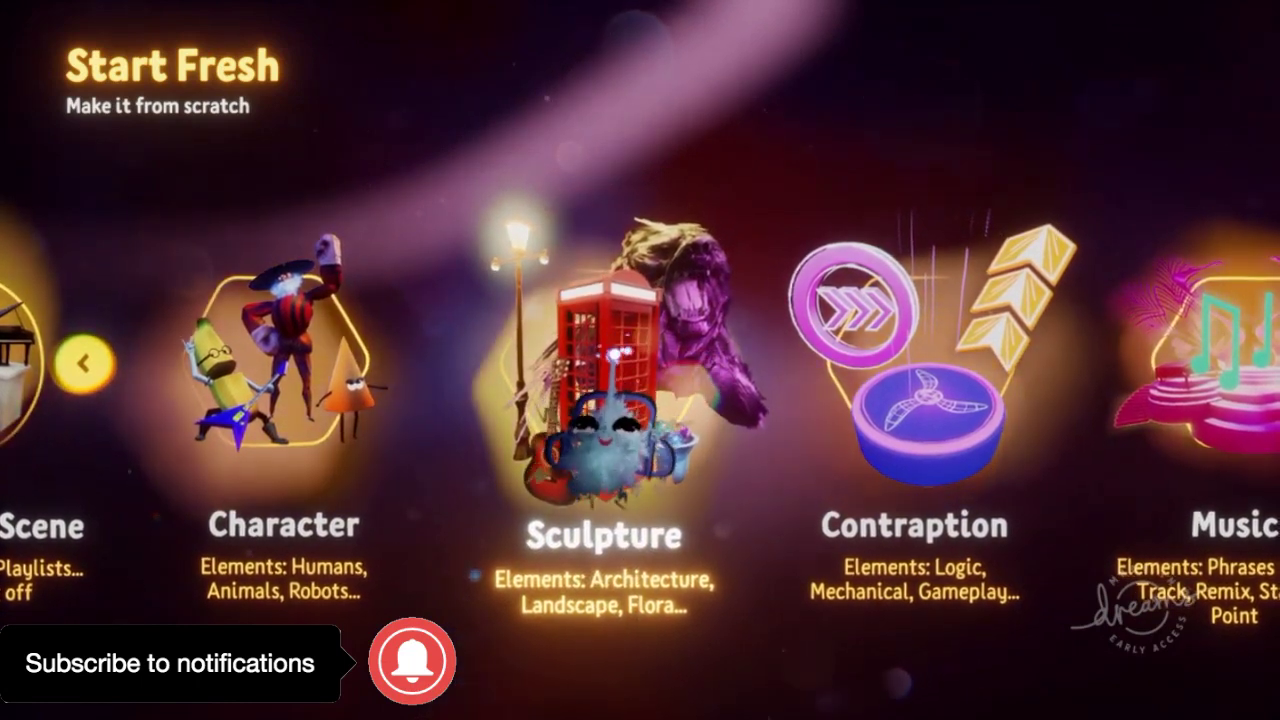
# Start a new sculpture from scratch and place an enlarged light grey cube in the middle of the scene
pyautogui.click(612, 440)
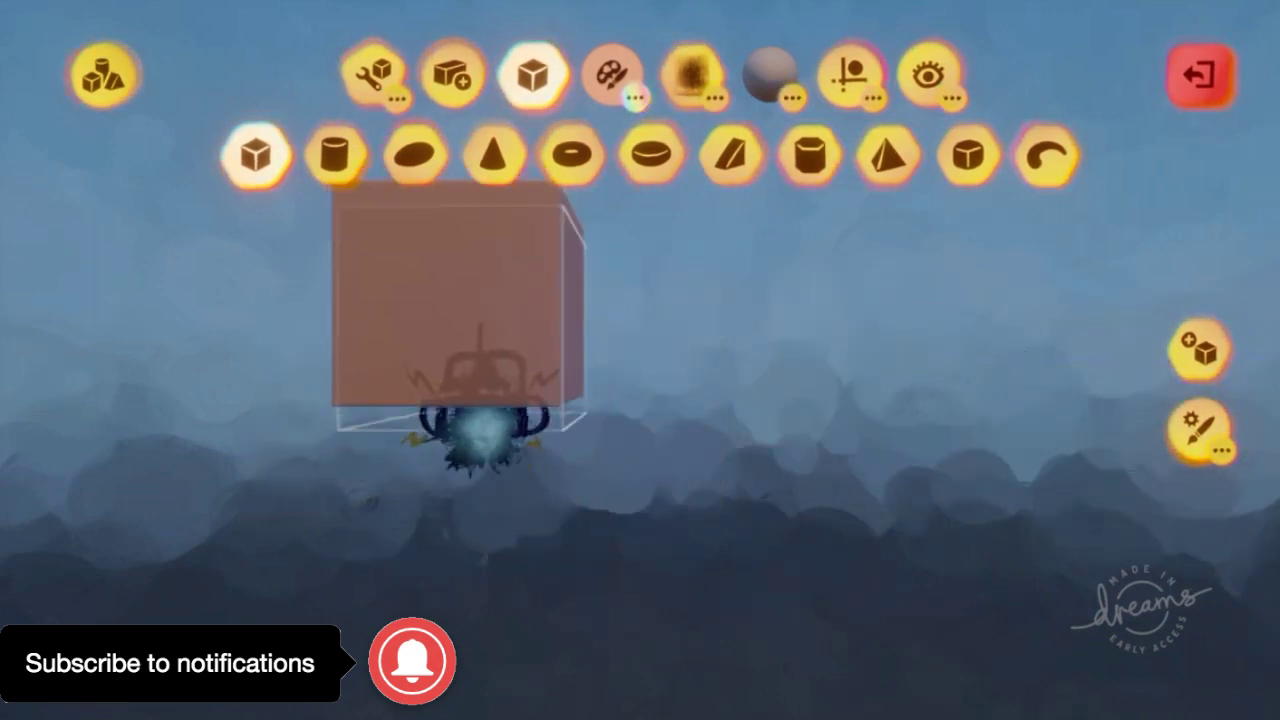
pyautogui.click(612, 73)
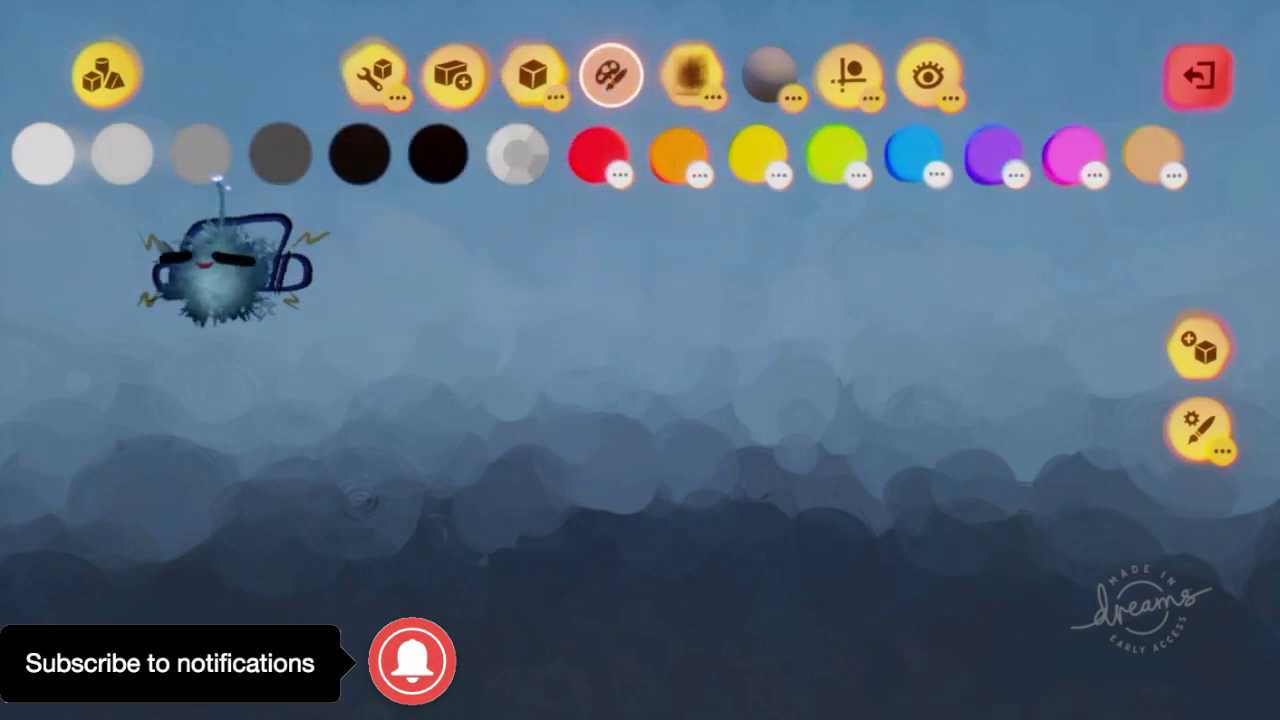
pyautogui.click(118, 155)
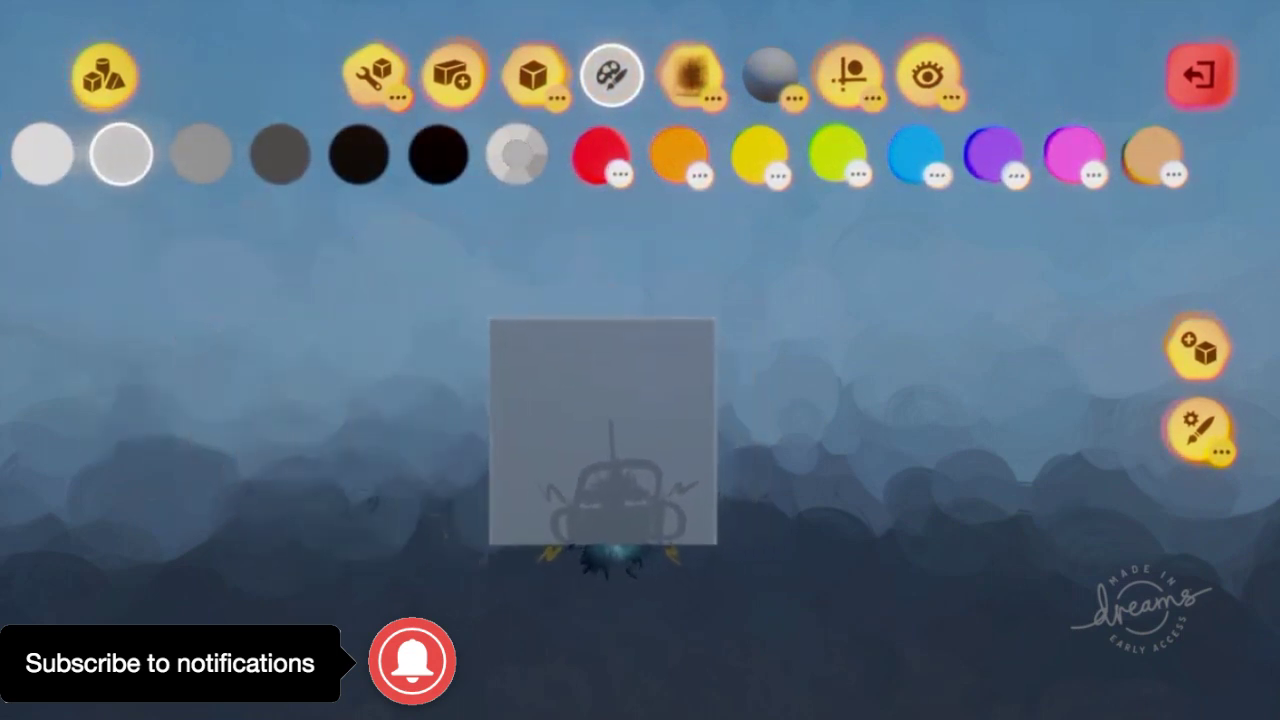
pyautogui.scroll(5, 610, 550)
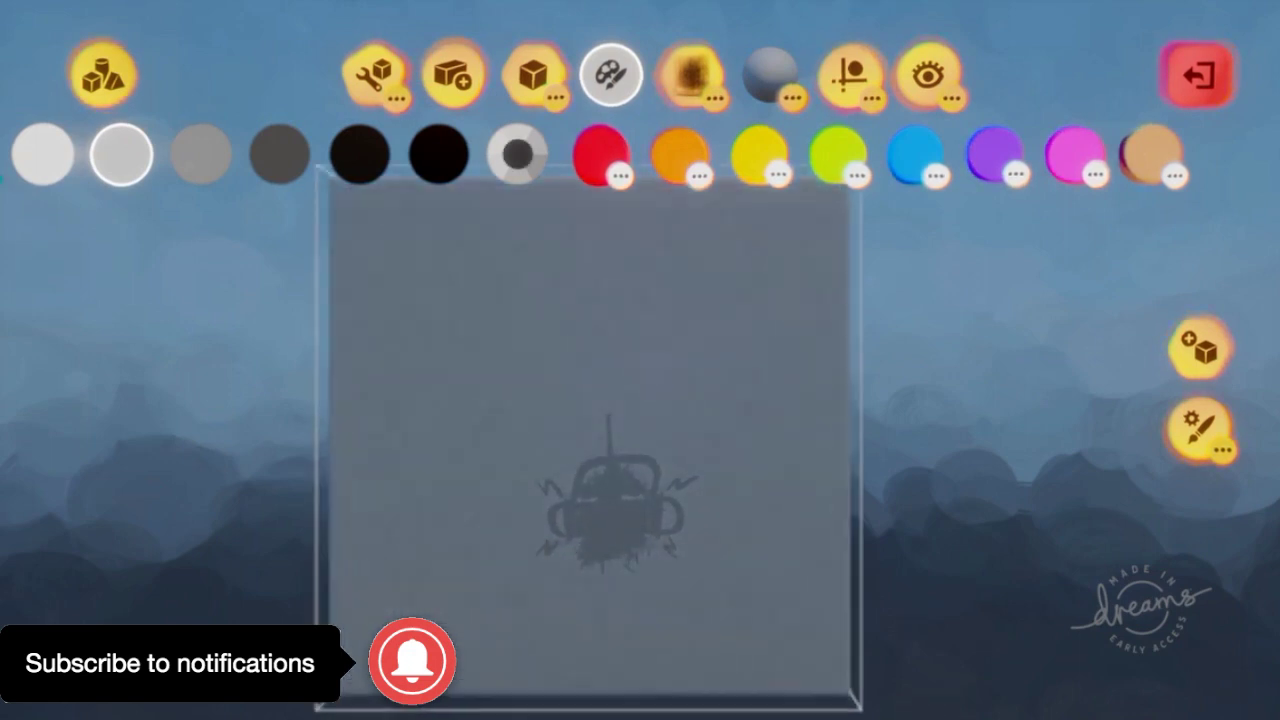
pyautogui.scroll(-4, 614, 505)
pyautogui.scroll(5, 612, 395)
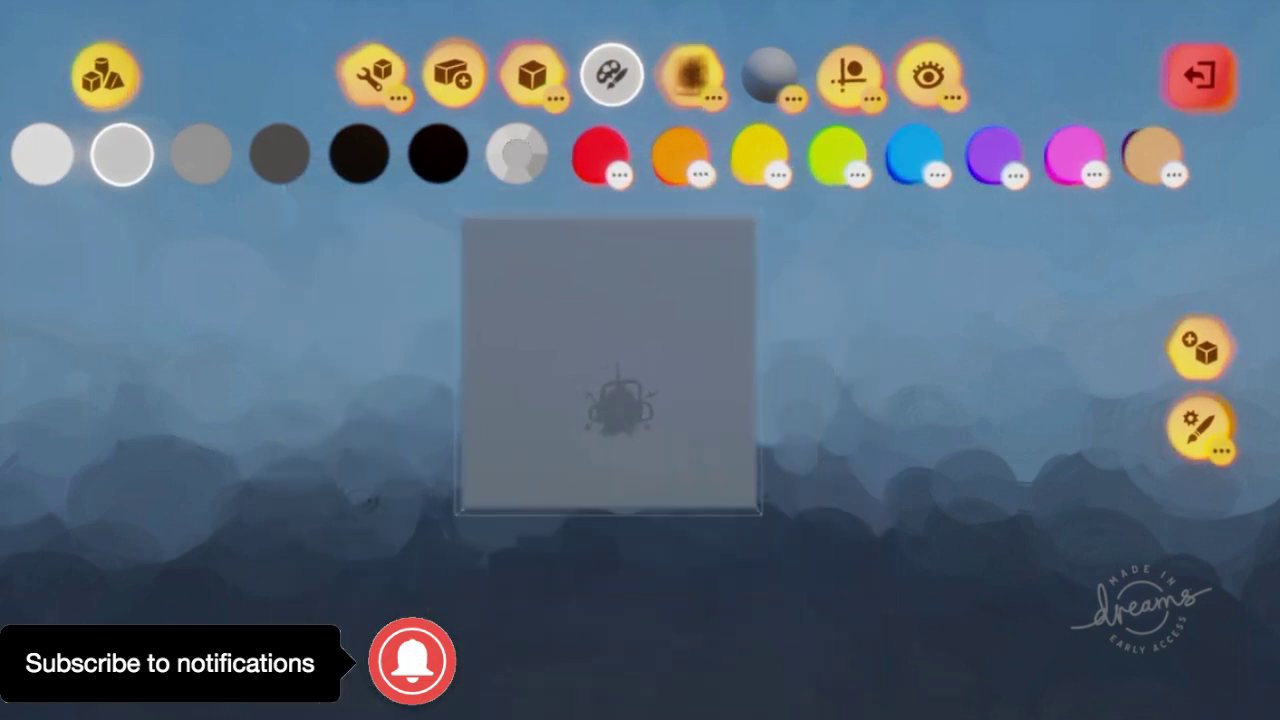
pyautogui.scroll(-4, 612, 430)
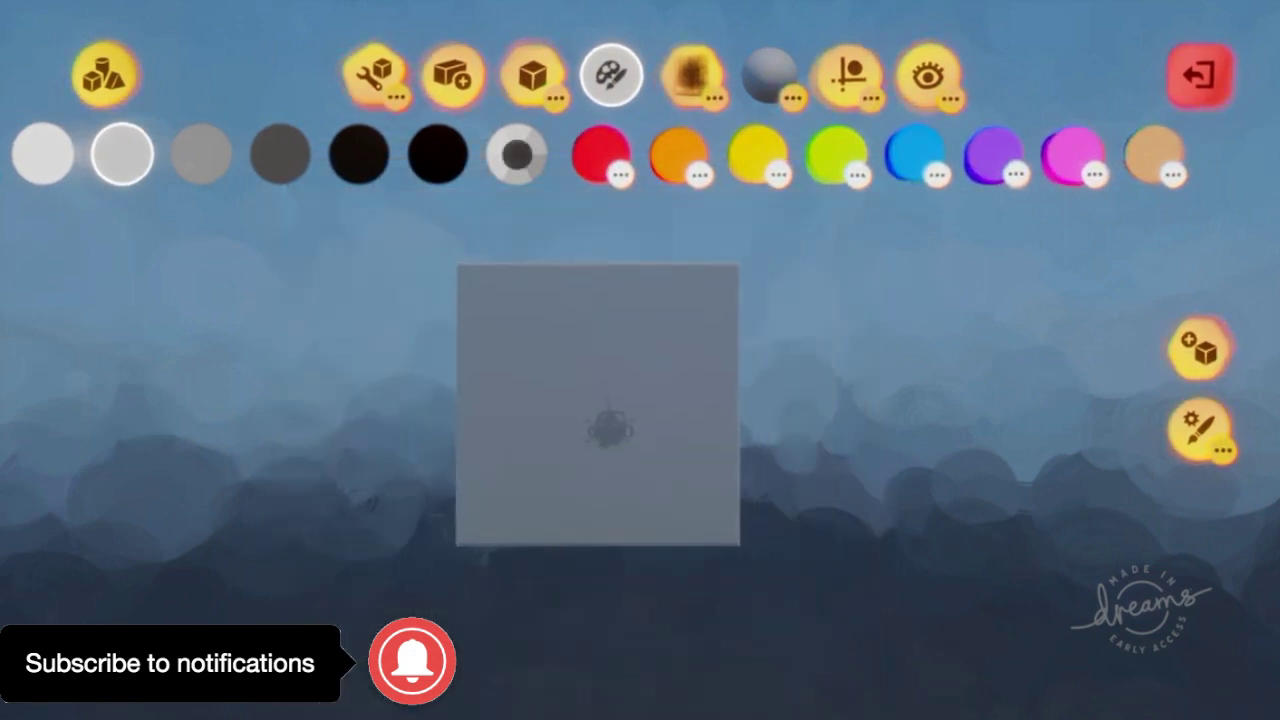
pyautogui.scroll(4, 615, 425)
pyautogui.scroll(-3, 617, 427)
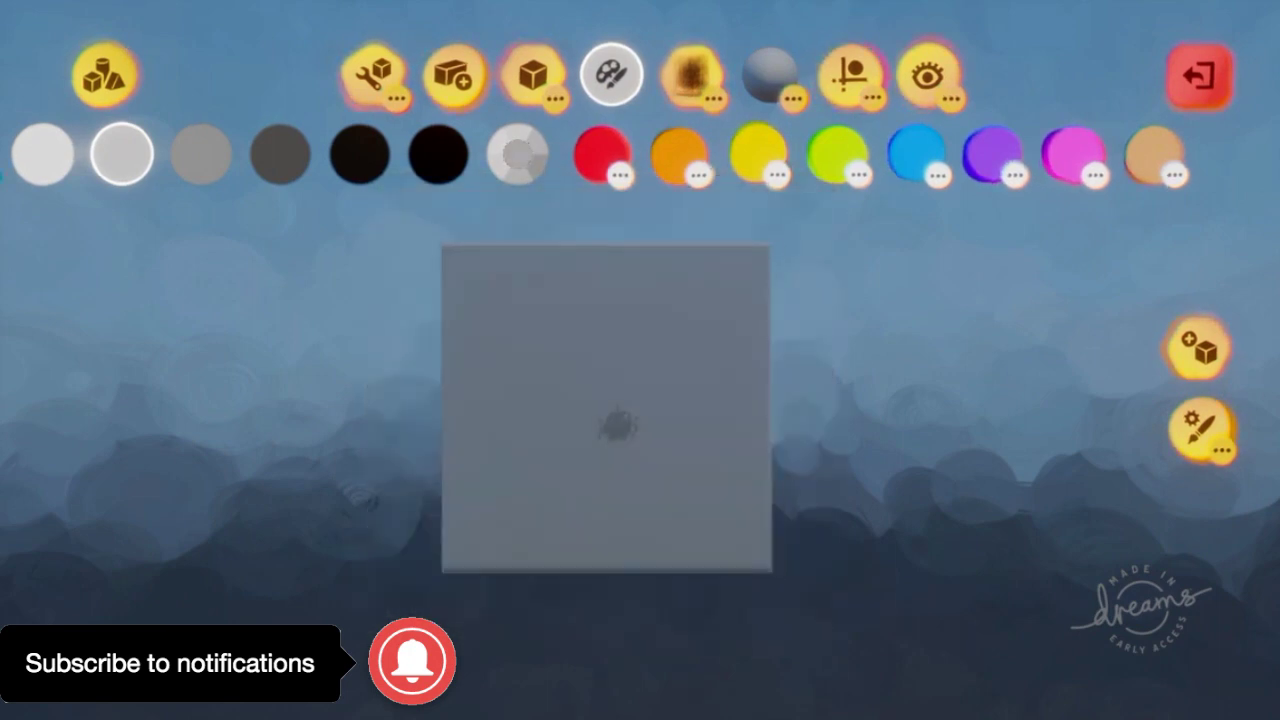
pyautogui.click(621, 412)
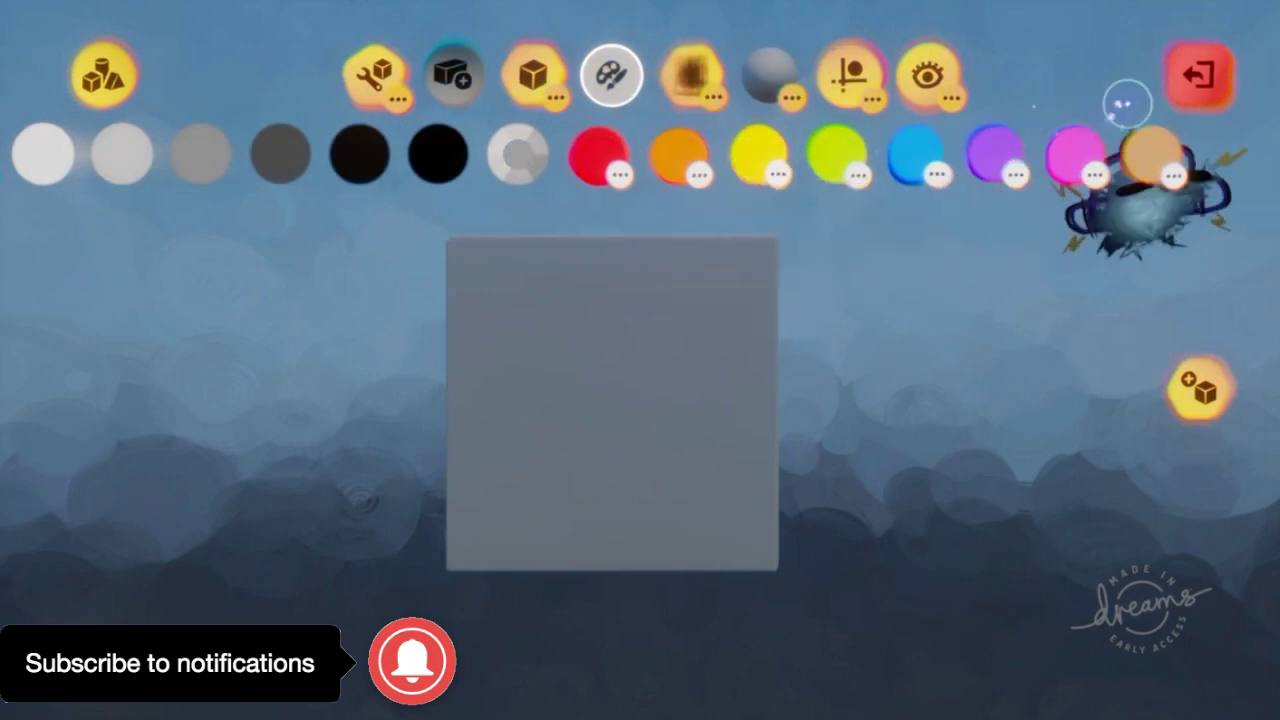
# Leave sculpt mode, enter Paint Mode and turn on the surface snap guide
pyautogui.click(1195, 76)
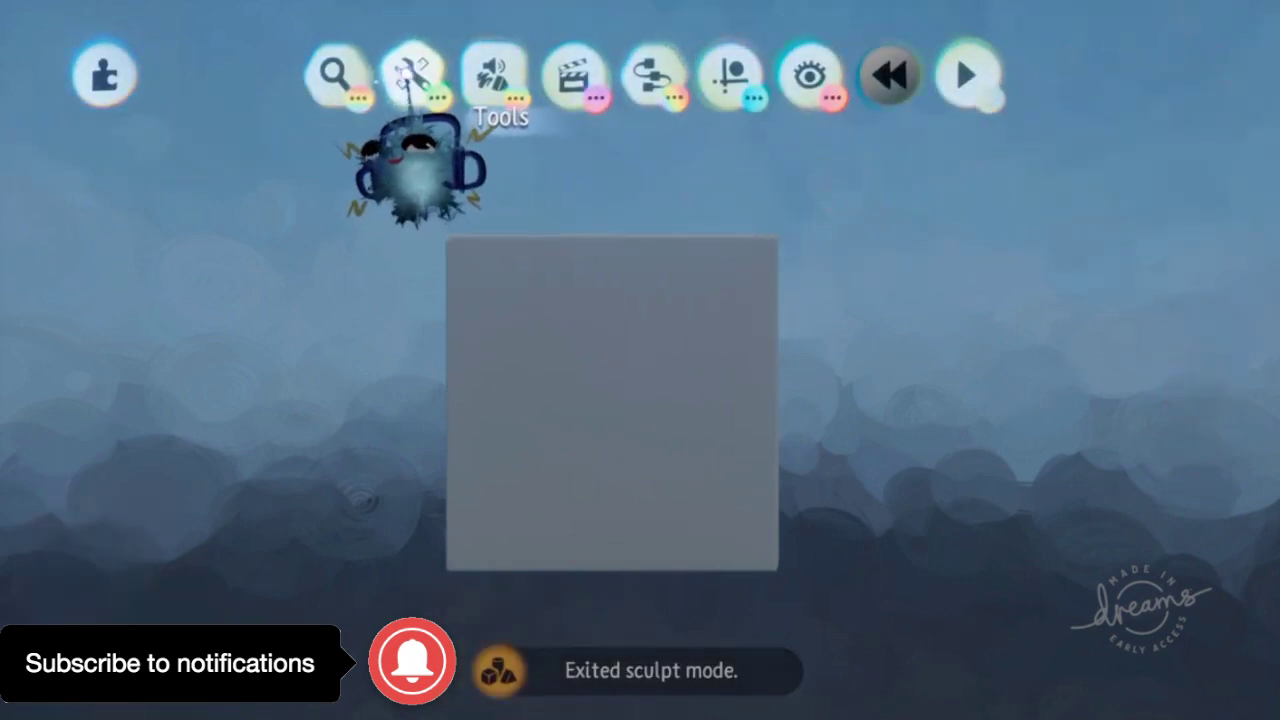
pyautogui.click(410, 80)
pyautogui.click(488, 95)
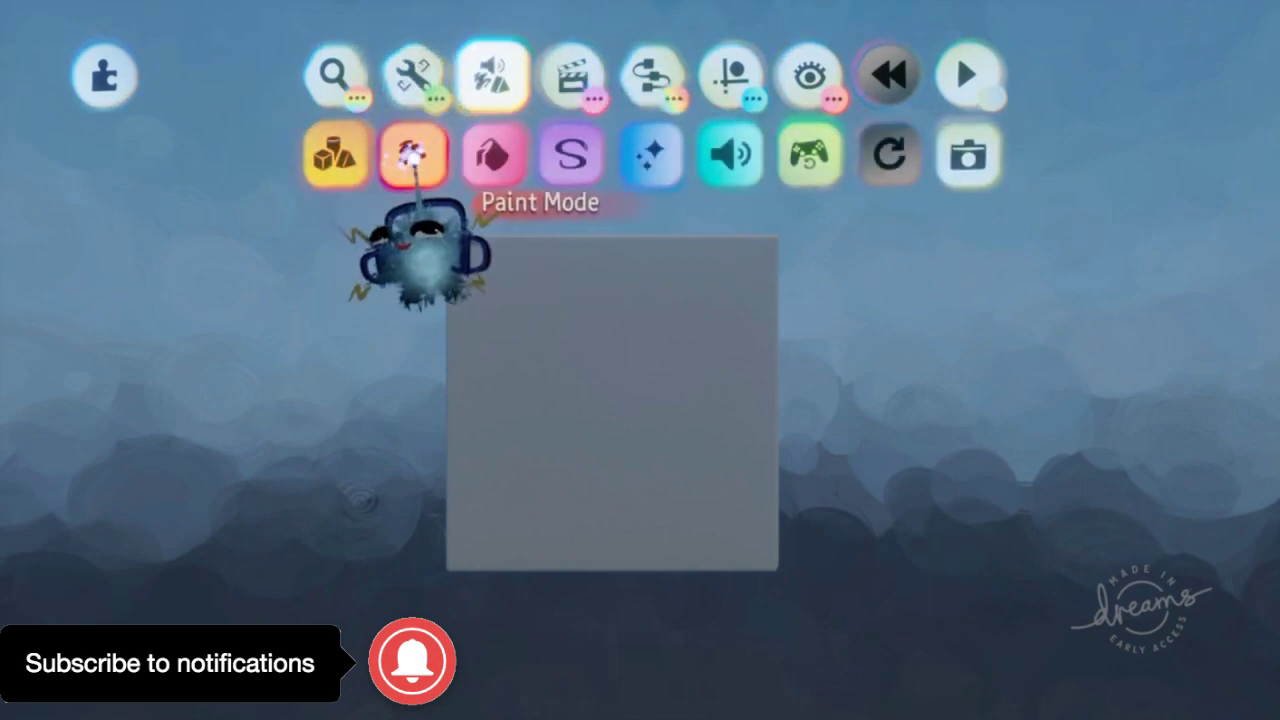
pyautogui.click(414, 158)
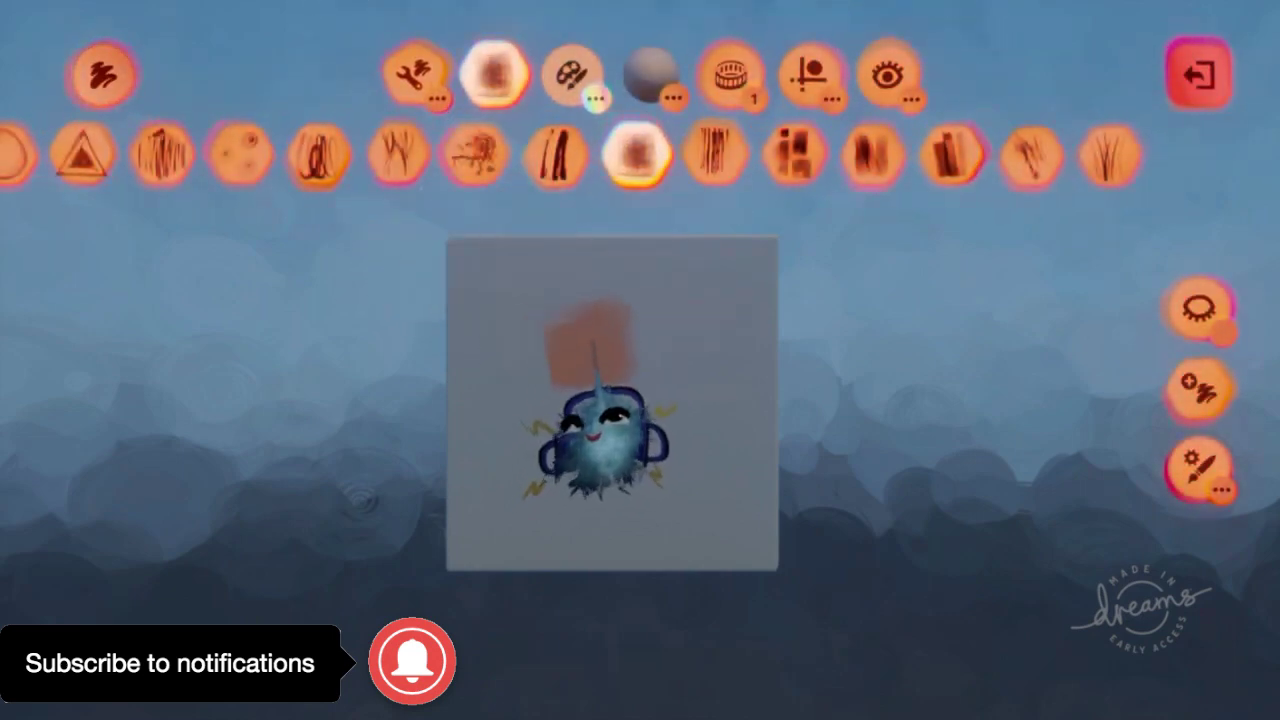
pyautogui.click(810, 78)
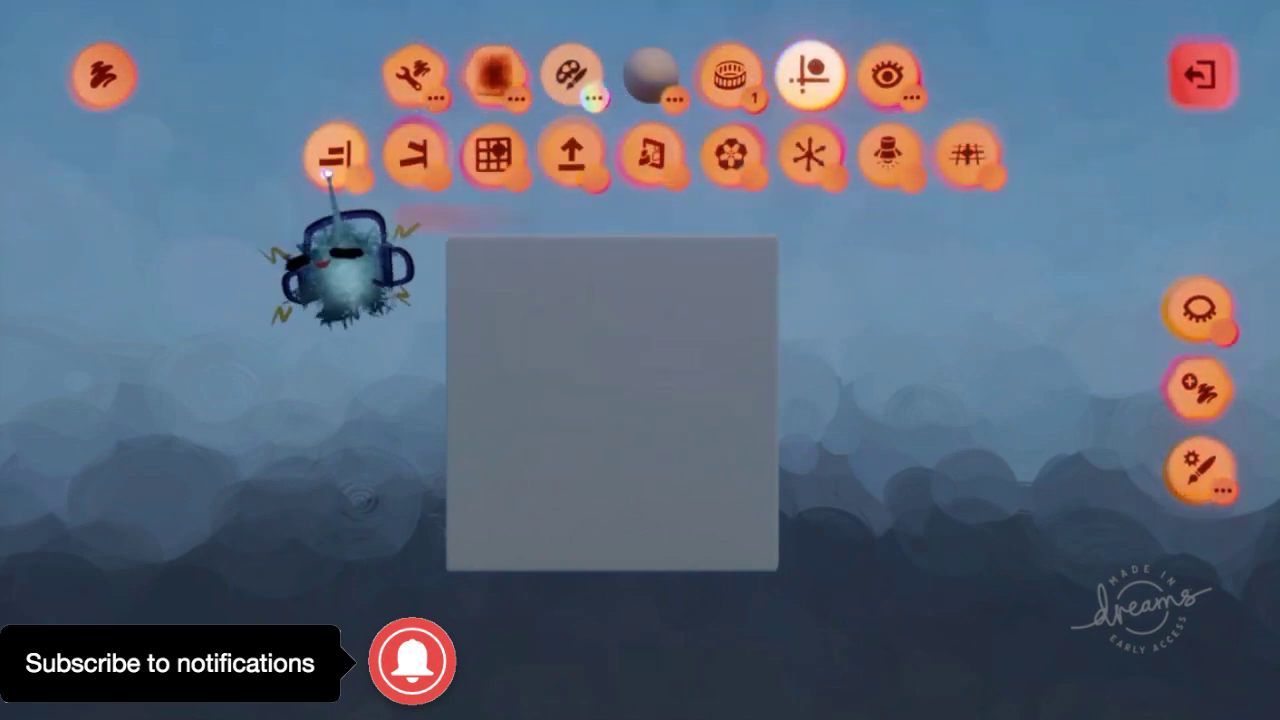
pyautogui.click(335, 158)
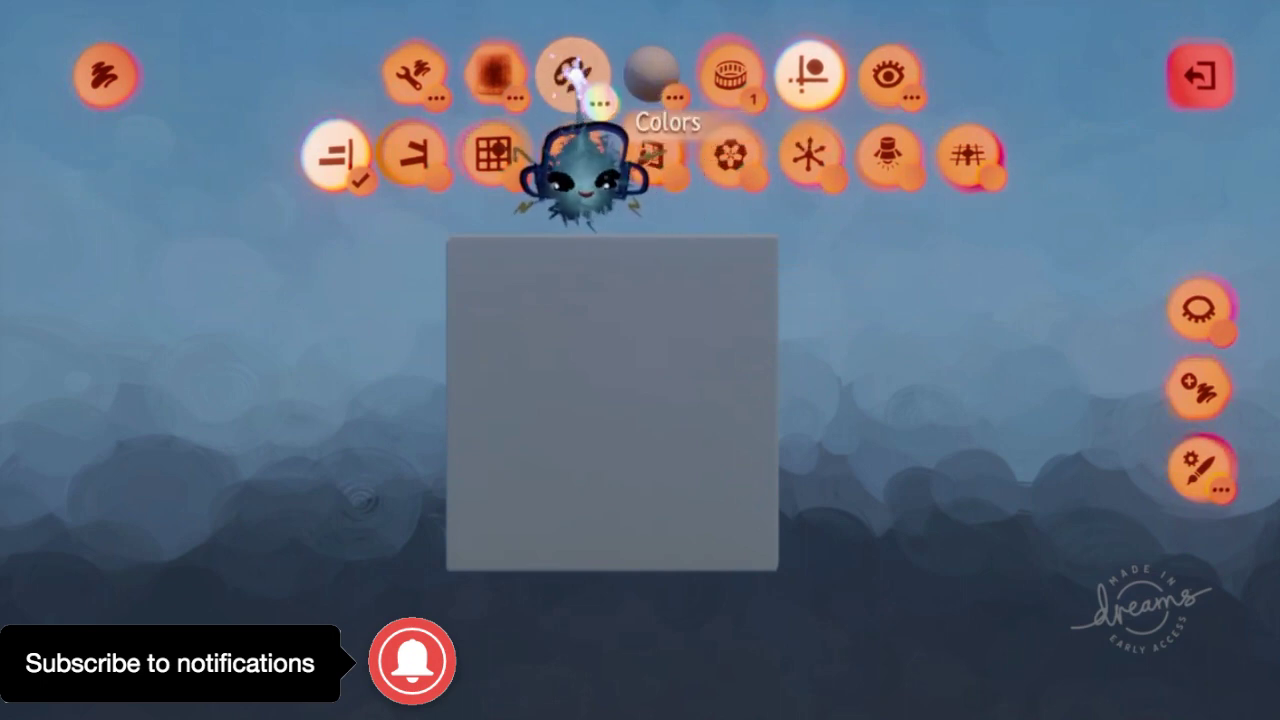
# Paint a diagonal test line on the cube's front face with the Rule Flecks tool, and undo it
pyautogui.click(500, 70)
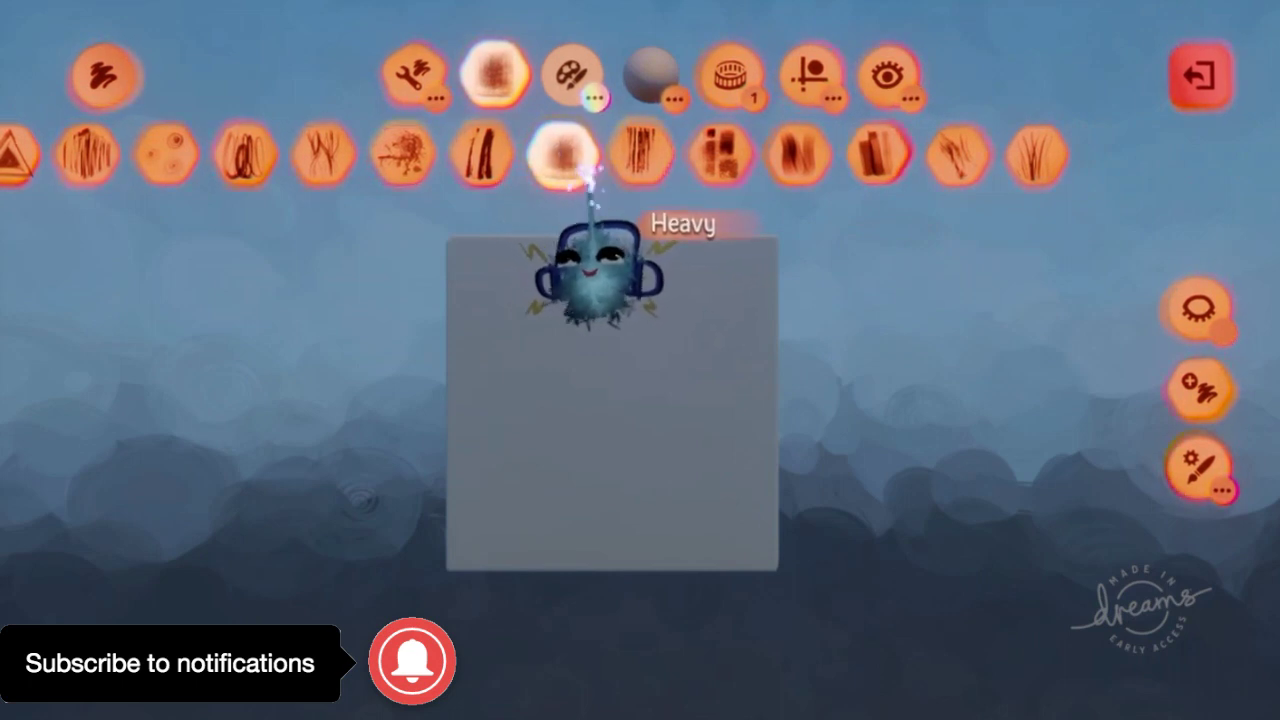
pyautogui.click(414, 80)
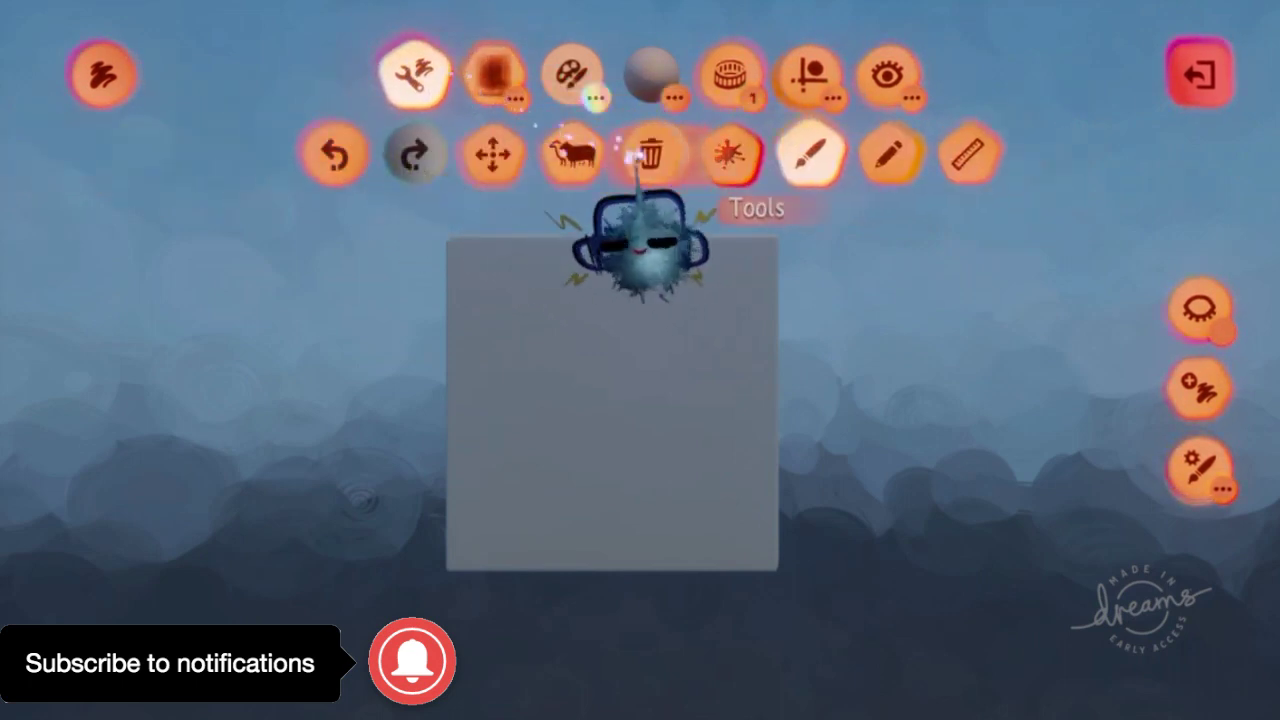
pyautogui.click(968, 157)
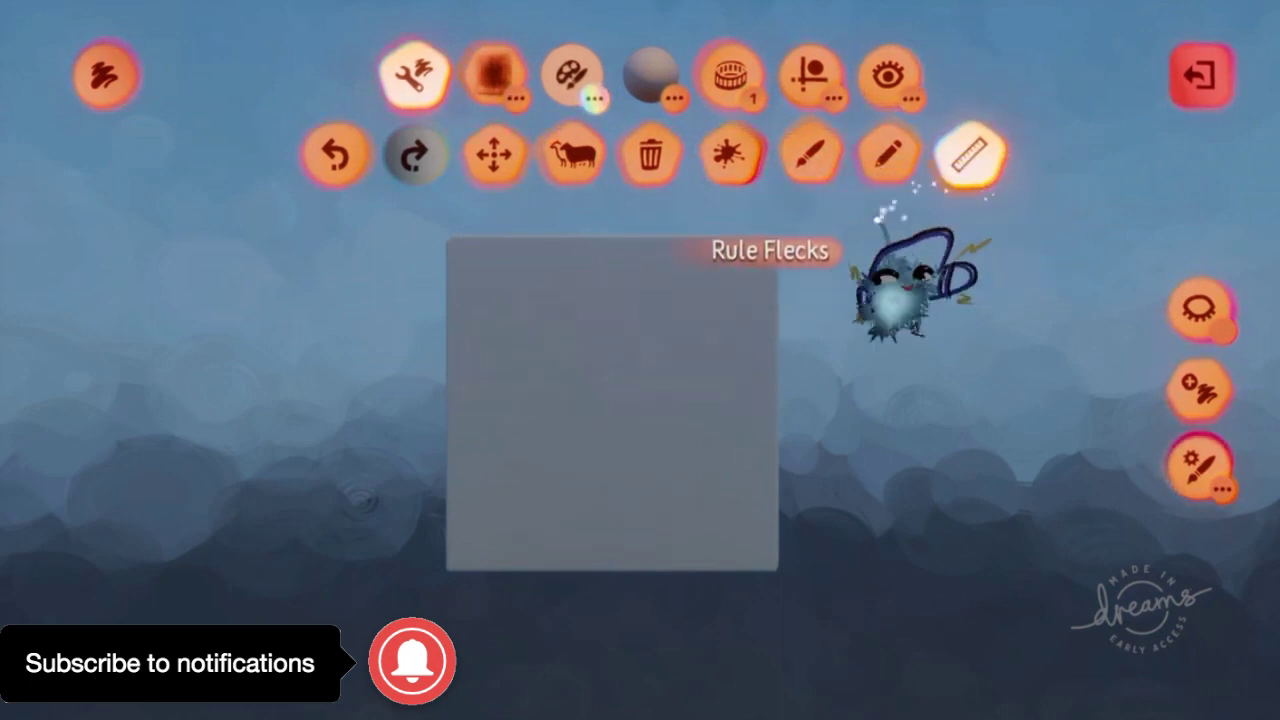
pyautogui.moveTo(554, 438); pyautogui.dragTo(714, 350)
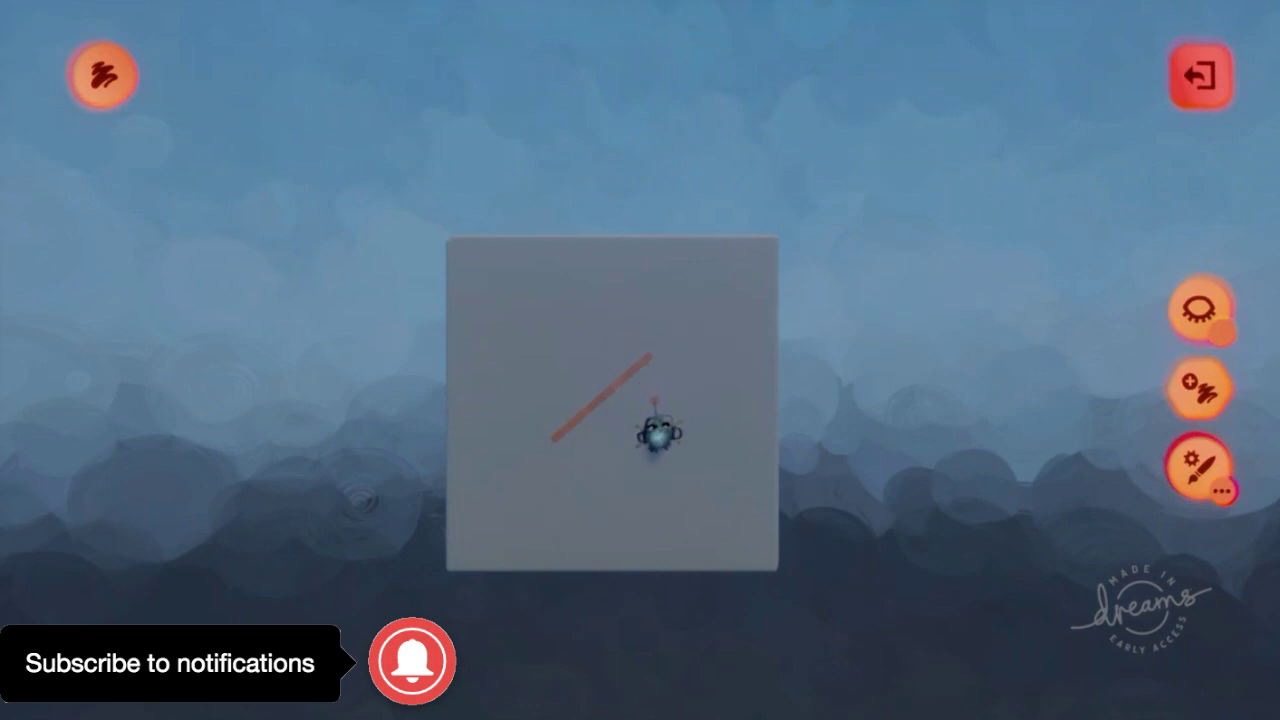
pyautogui.hotkey('ctrl', 'z')
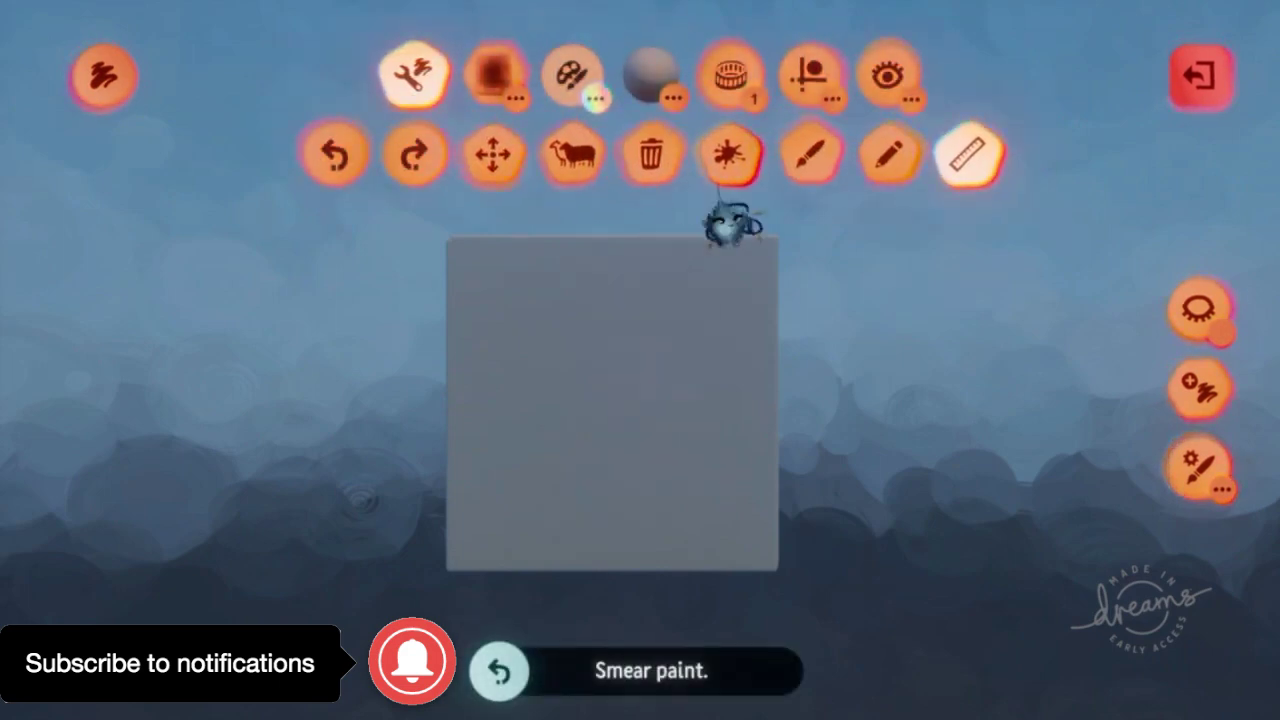
# Mix a near-black paint color on the color wheel
pyautogui.click(571, 75)
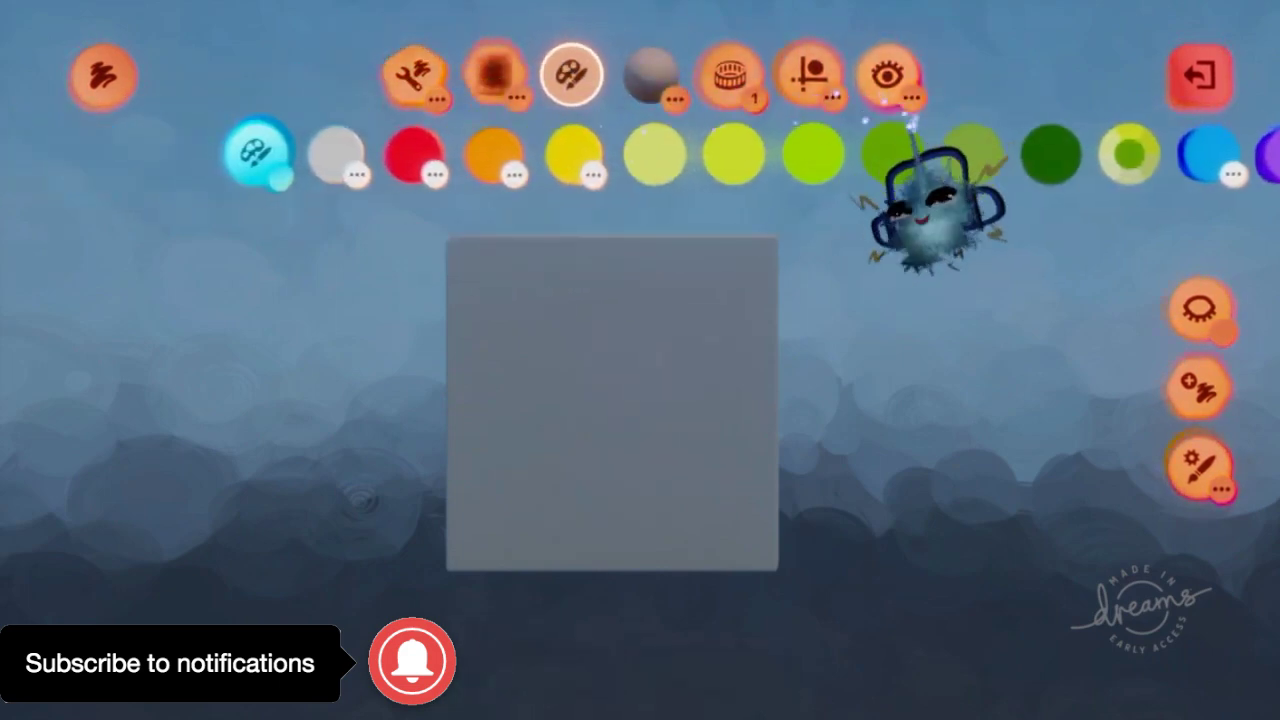
pyautogui.click(178, 152)
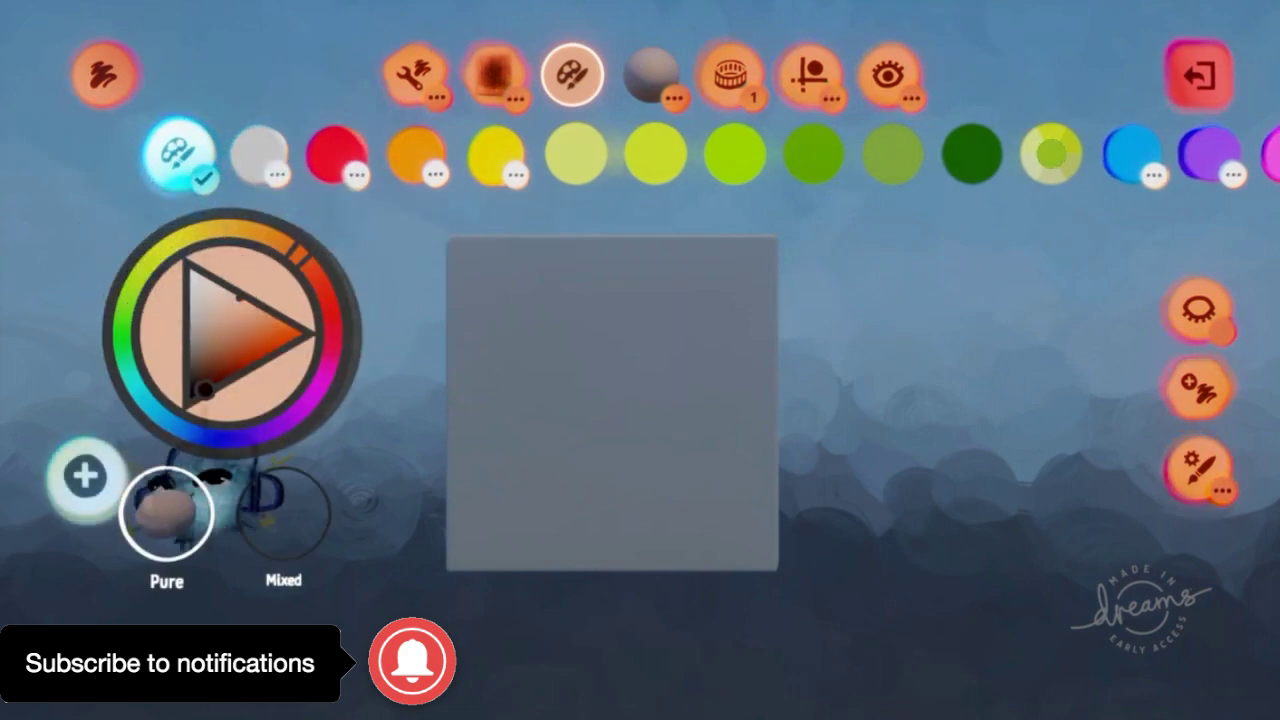
pyautogui.click(225, 512)
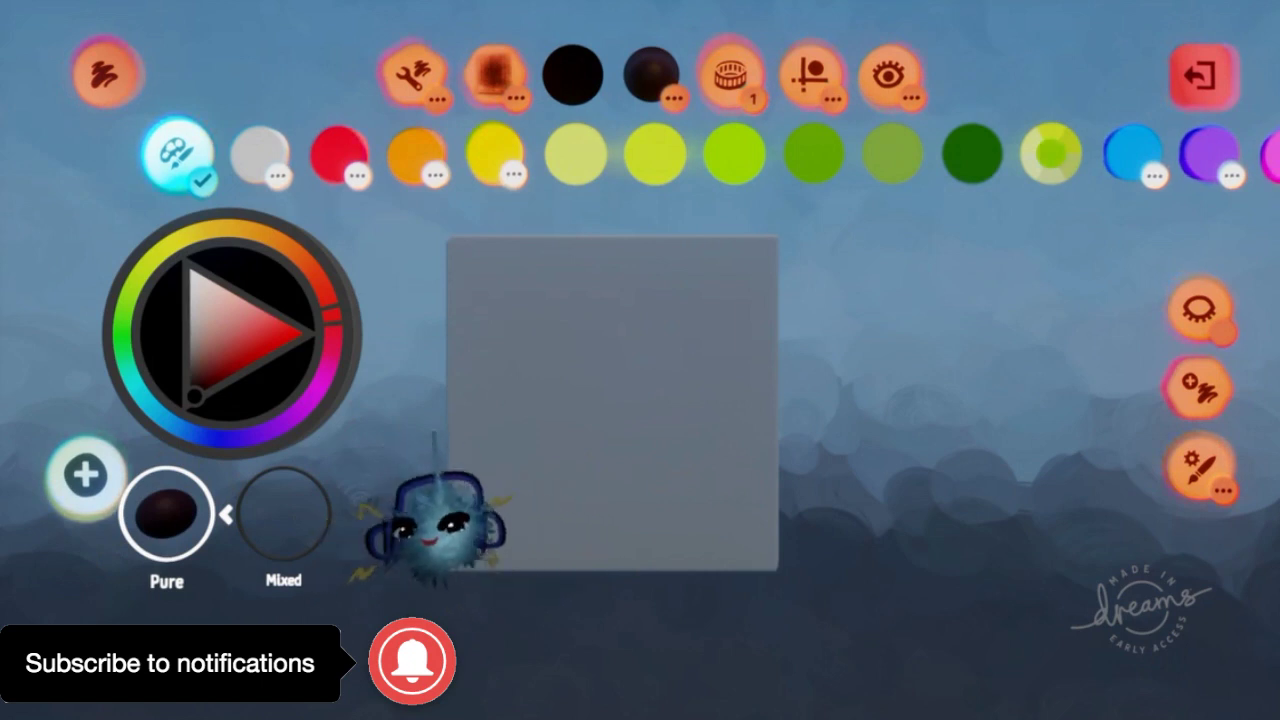
pyautogui.press('Escape')
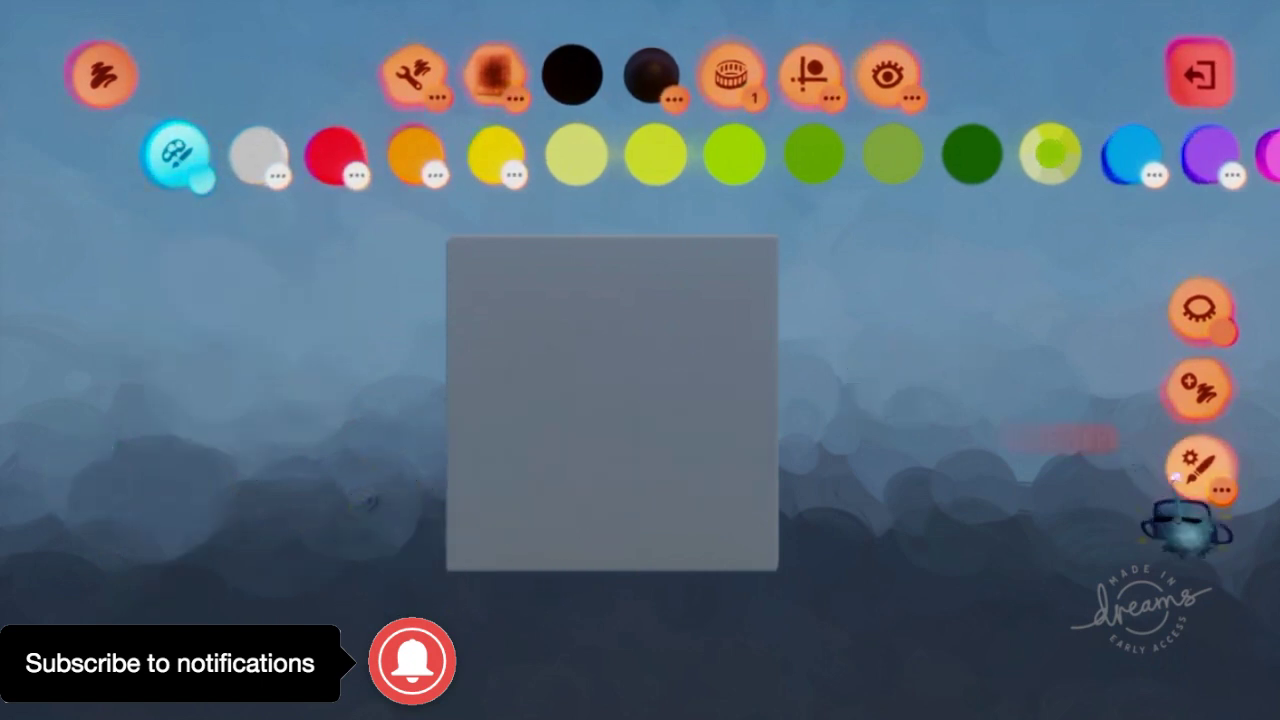
# Raise the Rule Flecks tool's Scatter to the maximum, paint two test lines on the cube, and undo them
pyautogui.click(1190, 495)
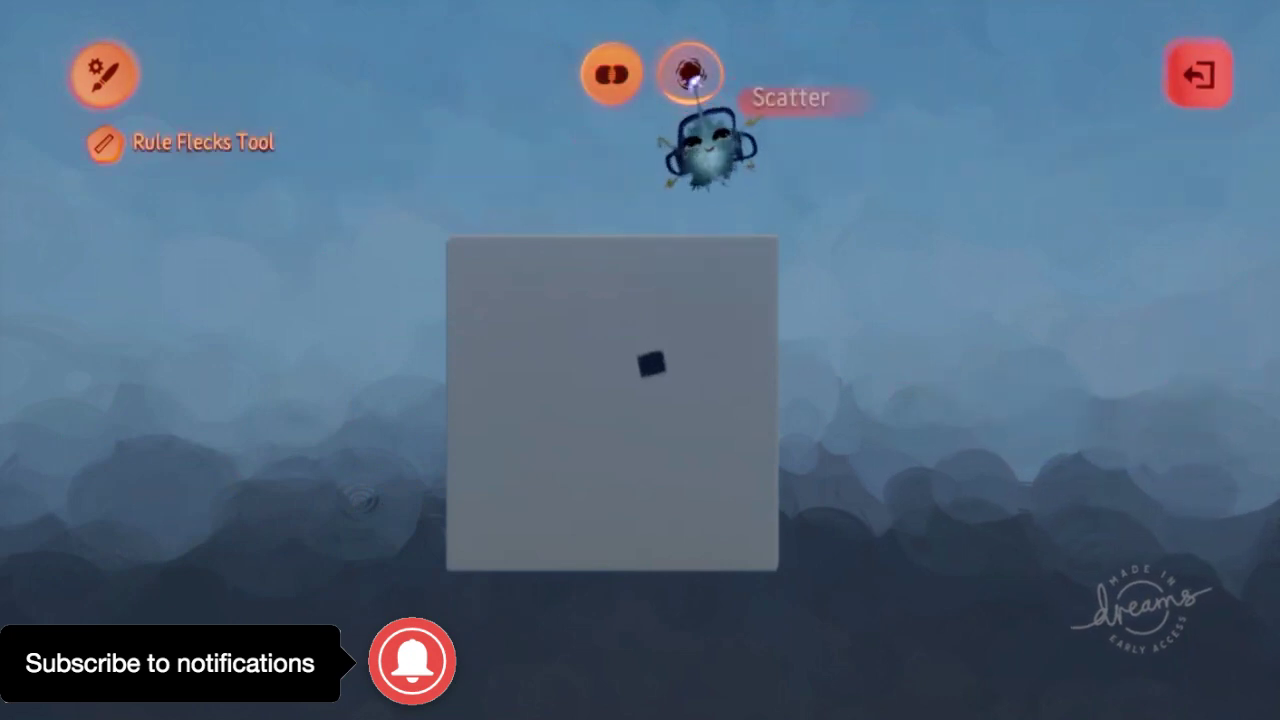
pyautogui.click(694, 80)
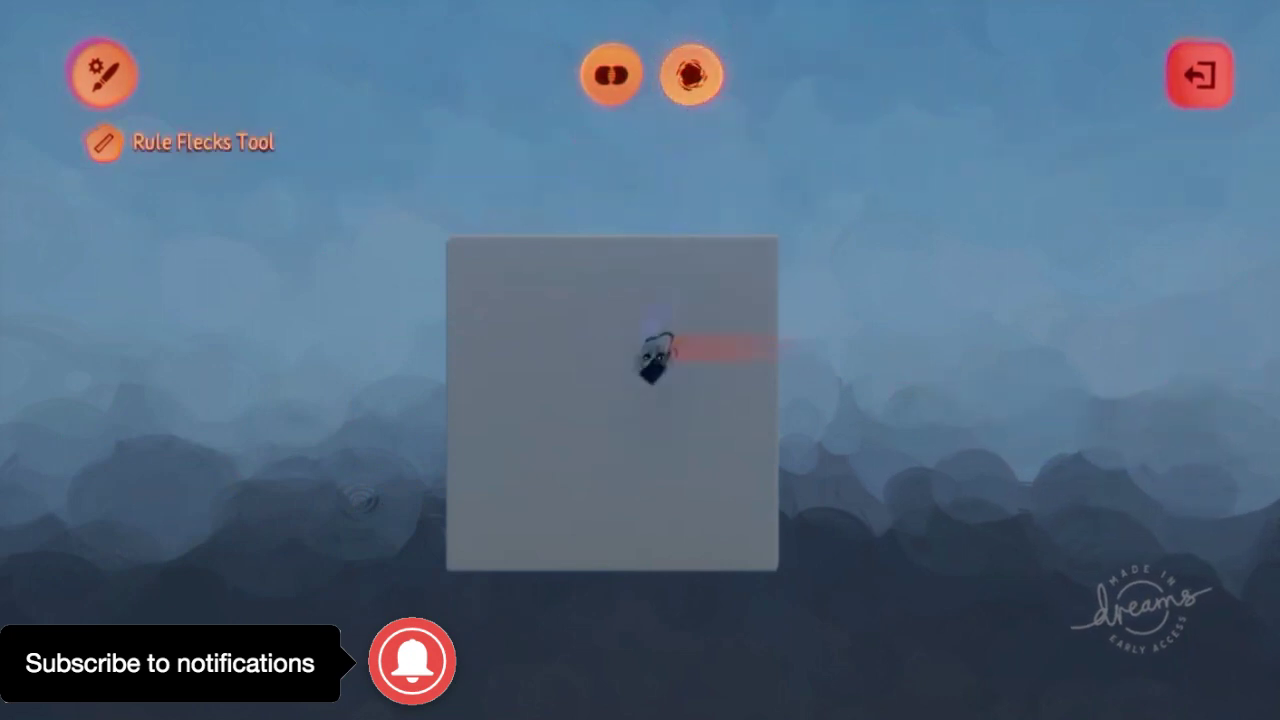
pyautogui.press('Escape')
pyautogui.moveTo(520, 408); pyautogui.dragTo(592, 306)
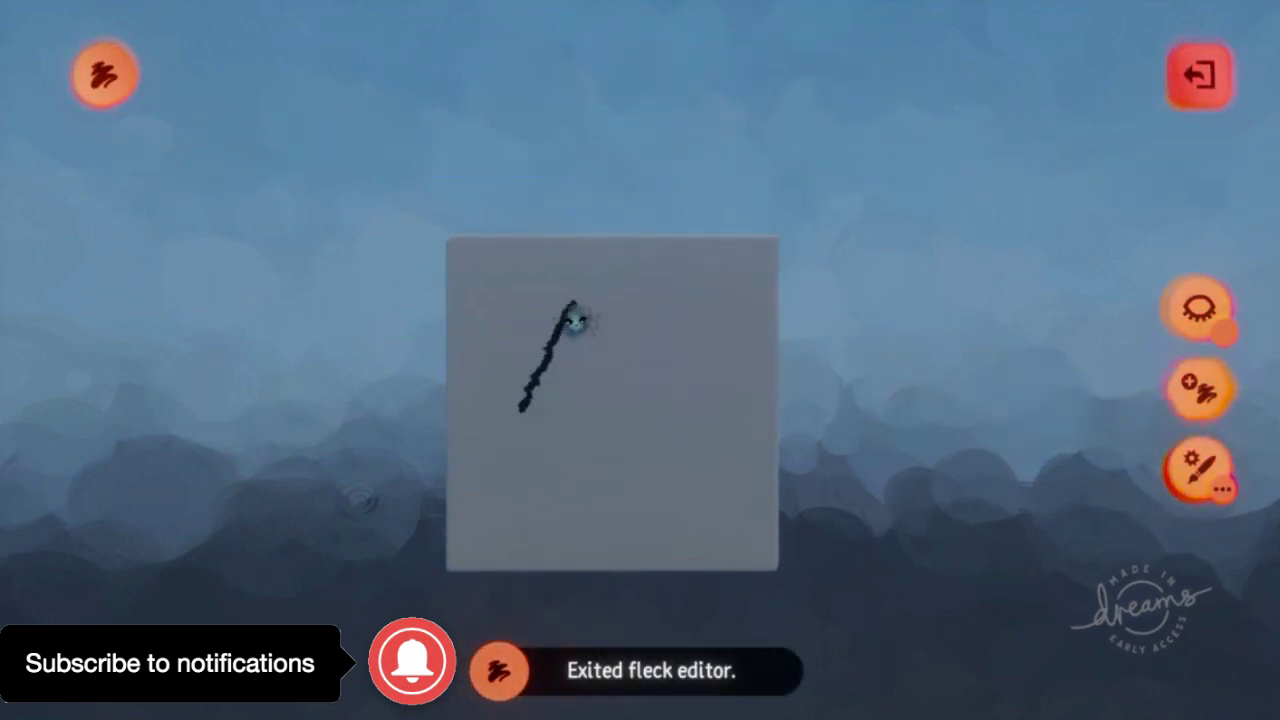
pyautogui.moveTo(520, 250); pyautogui.dragTo(598, 335)
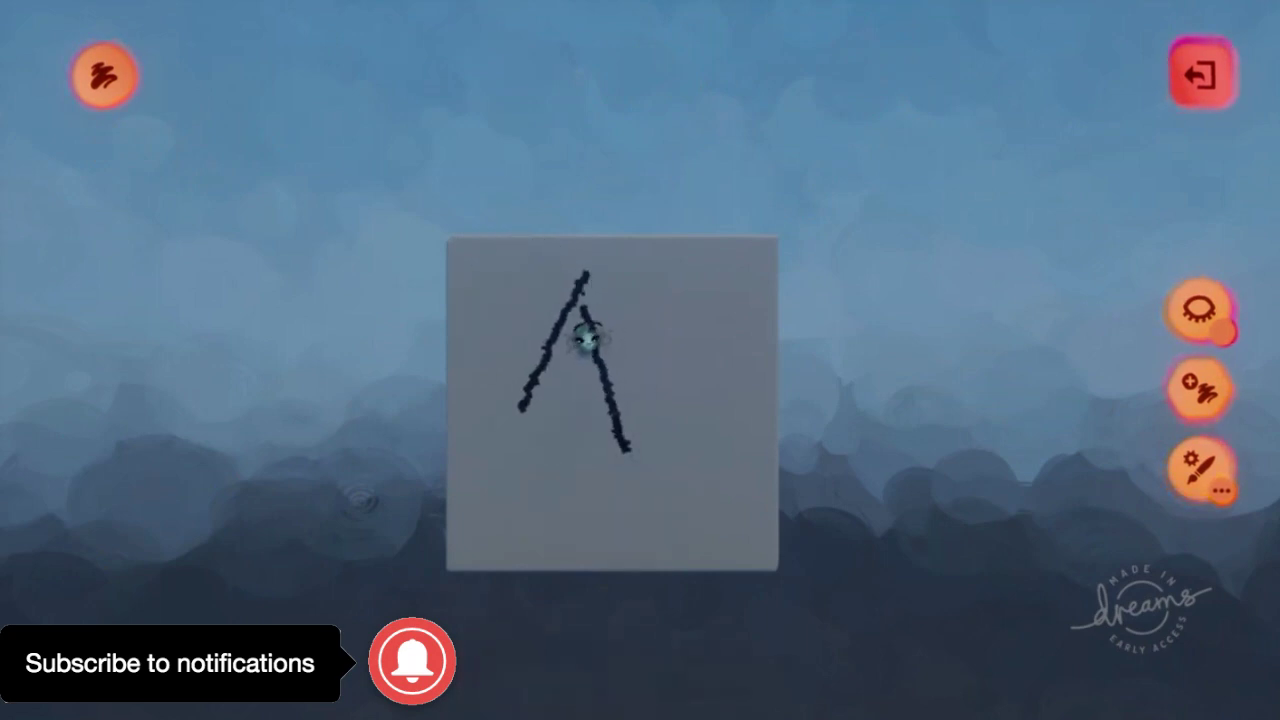
pyautogui.hotkey('ctrl', 'z')
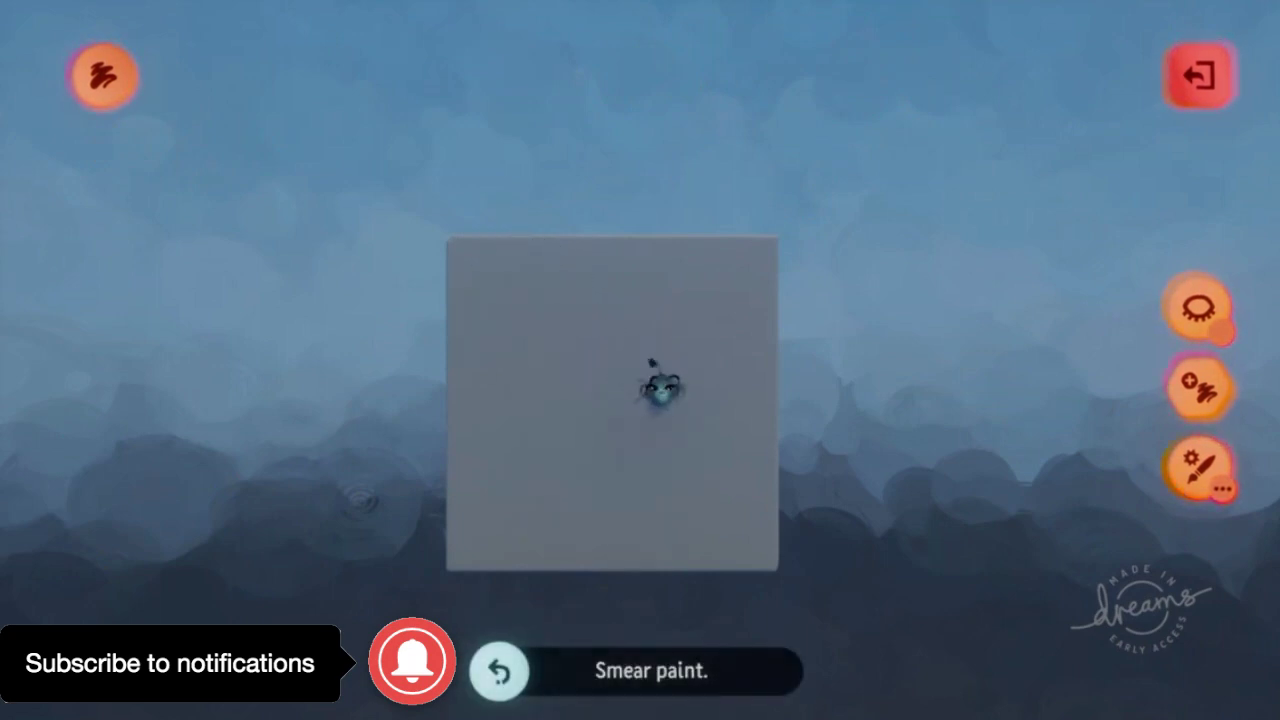
# Reduce the Rule Flecks tool's Scatter to almost none, then test it with a diagonal line on the cube and undo that line
pyautogui.click(1197, 468)
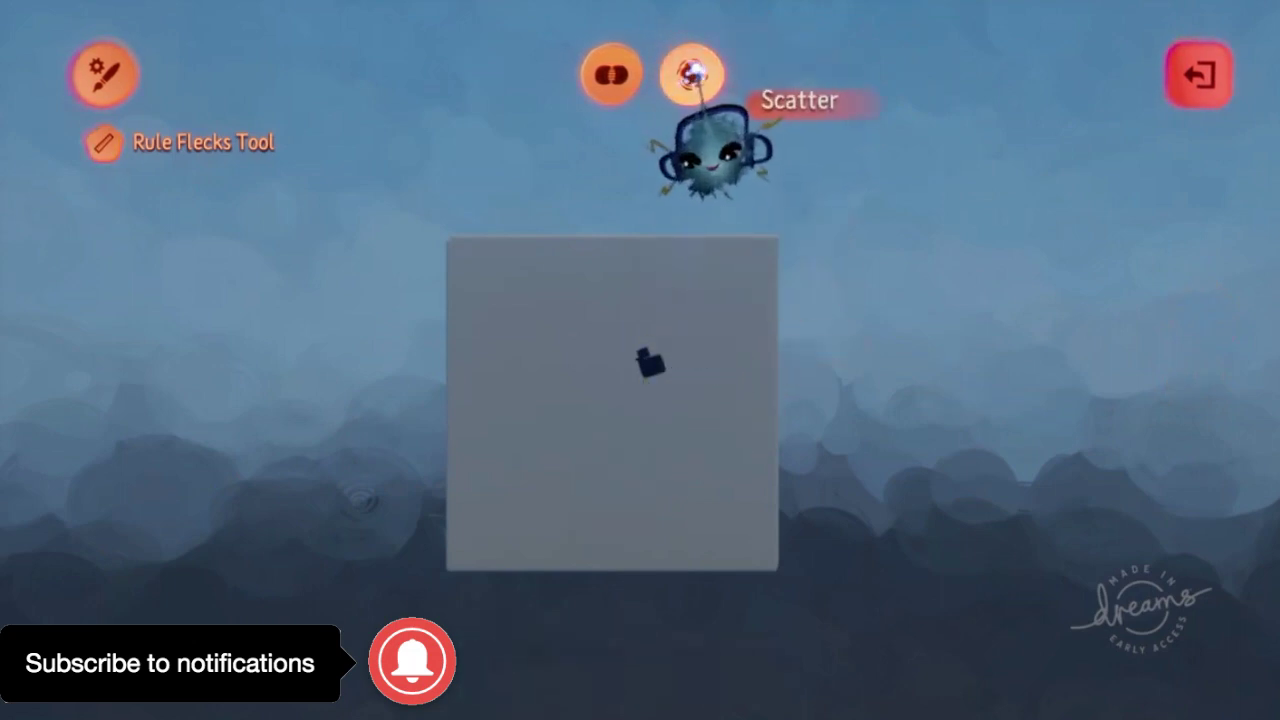
pyautogui.click(690, 75)
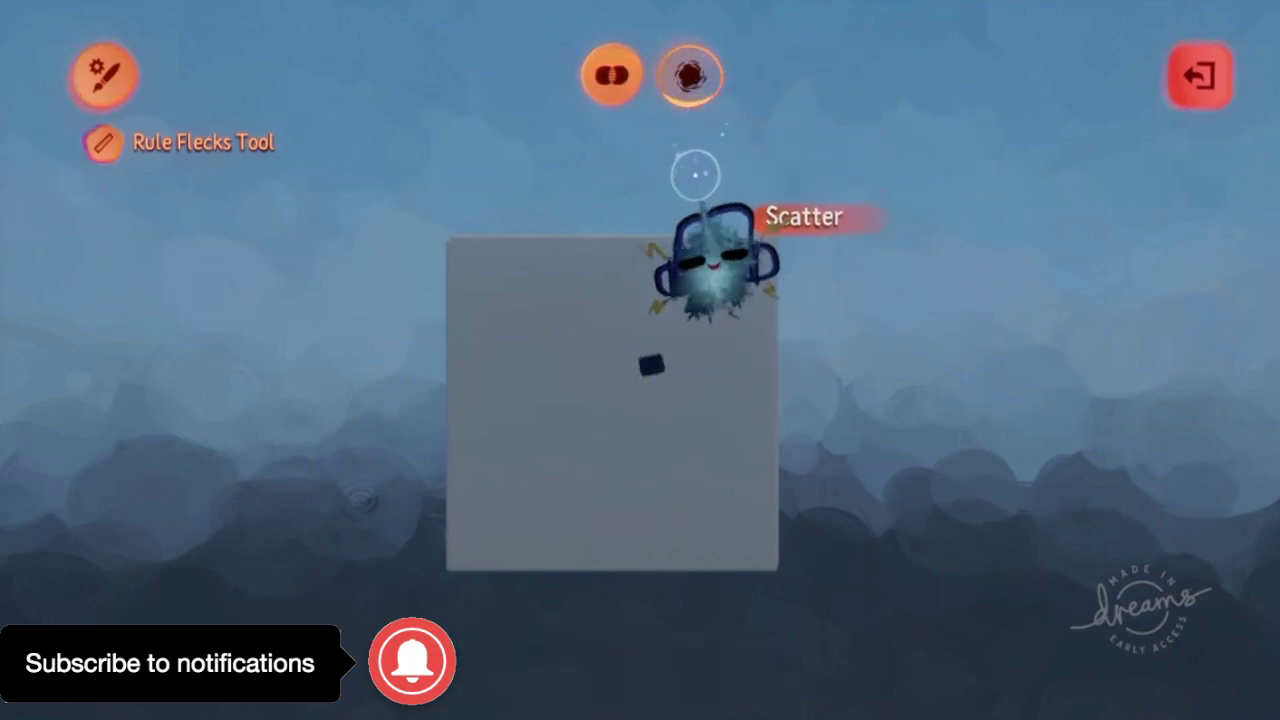
pyautogui.press('Escape')
pyautogui.moveTo(530, 482); pyautogui.dragTo(588, 294)
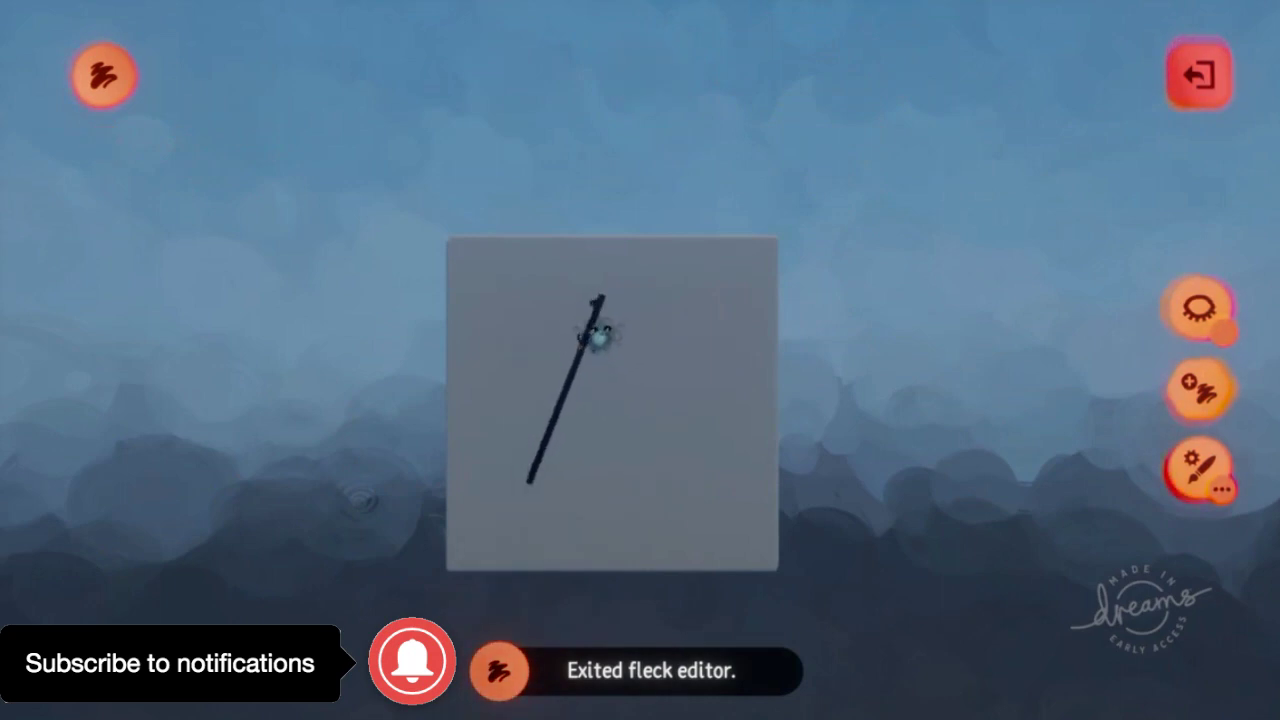
pyautogui.hotkey('ctrl', 'z')
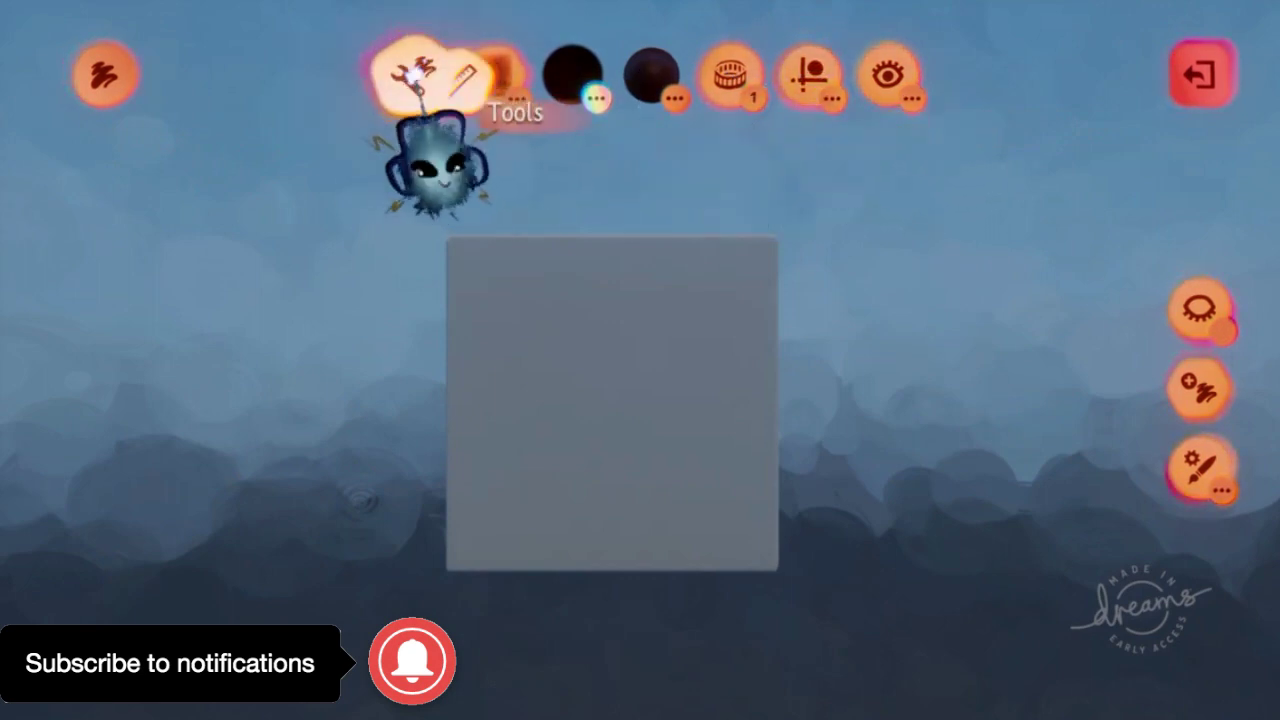
# Select the Brush Flecks tool, turn on the mirror guide and paint a symmetrical winged outline on the cube's front face
pyautogui.click(413, 78)
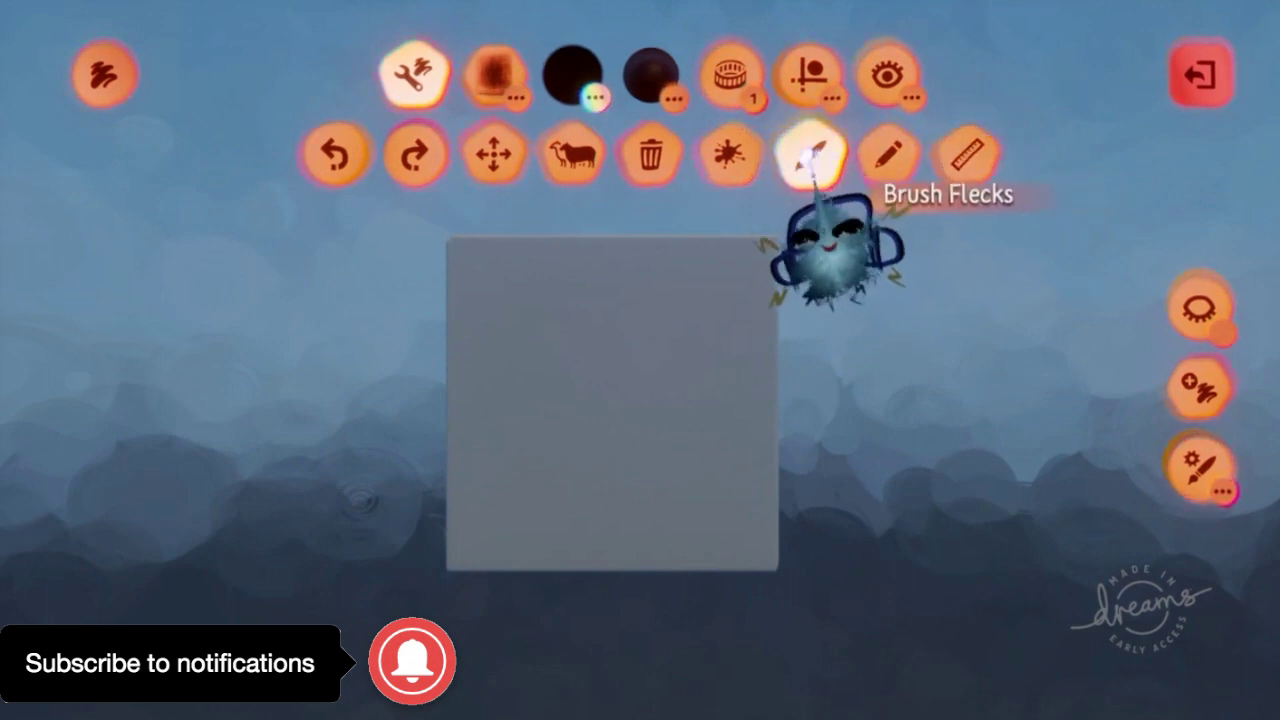
pyautogui.click(812, 82)
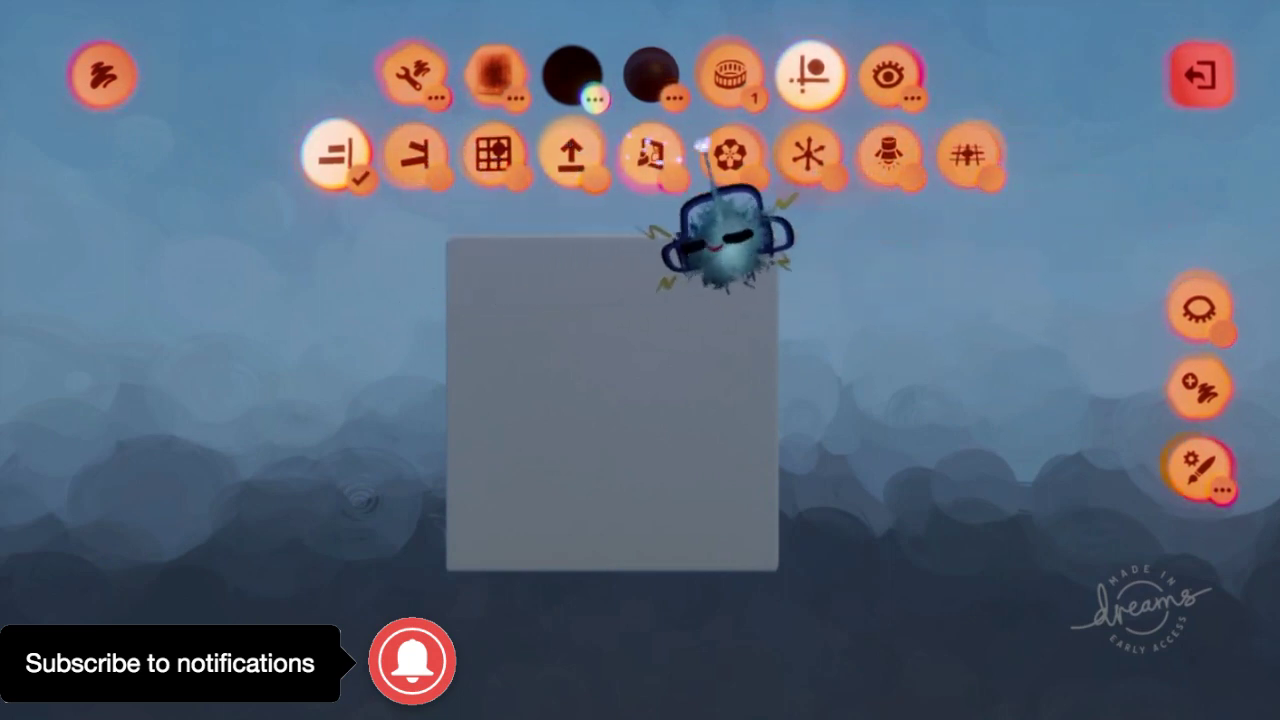
pyautogui.click(648, 157)
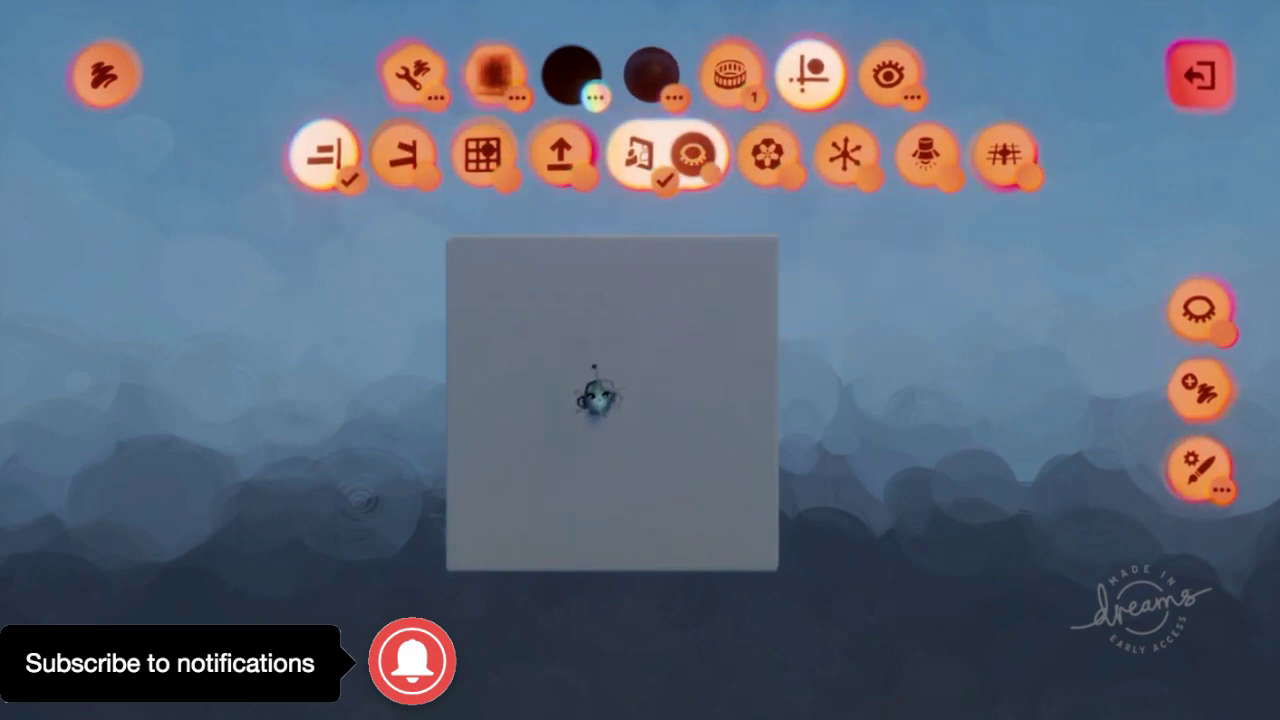
pyautogui.moveTo(596, 368)
pyautogui.mouseDown()
pyautogui.moveTo(548, 350)
pyautogui.moveTo(520, 378)
pyautogui.mouseUp()
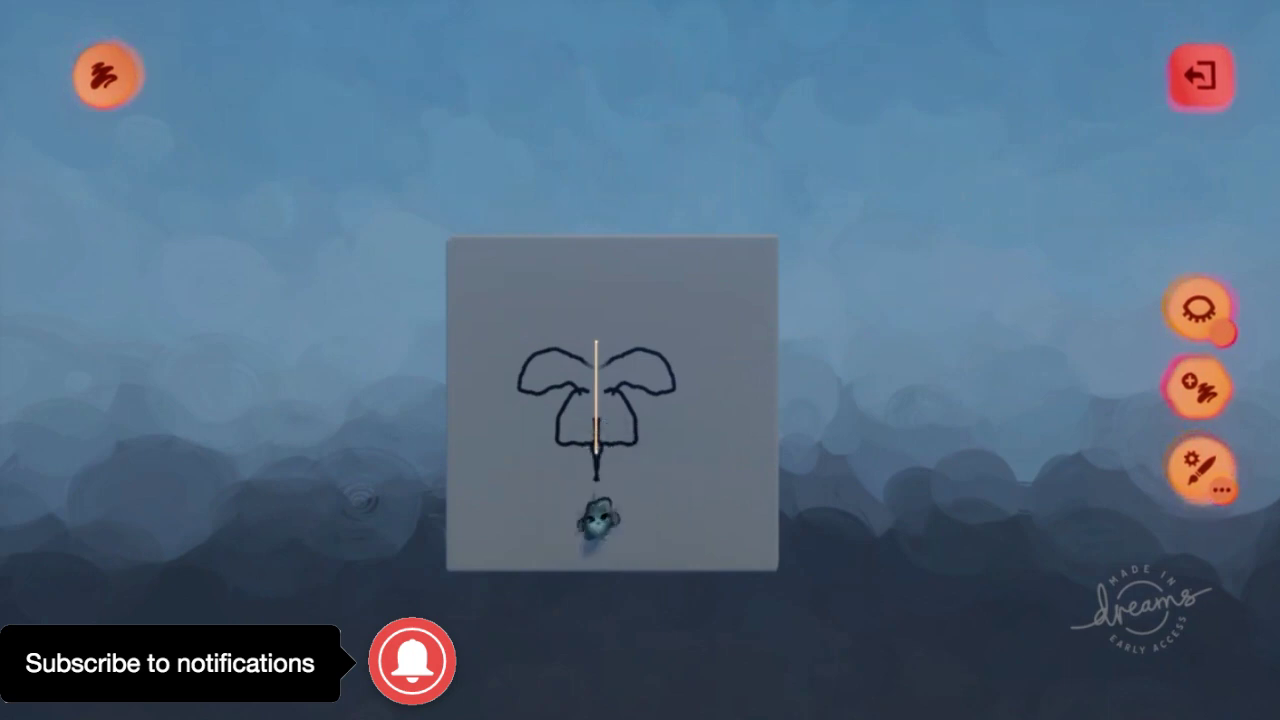
# Undo the winged outline strokes on the cube's front face and check the Brush Flecks tool's settings
pyautogui.hotkey('ctrl', 'z')
pyautogui.hotkey('ctrl', 'z')
pyautogui.hotkey('ctrl', 'z')
pyautogui.hotkey('ctrl', 'z')
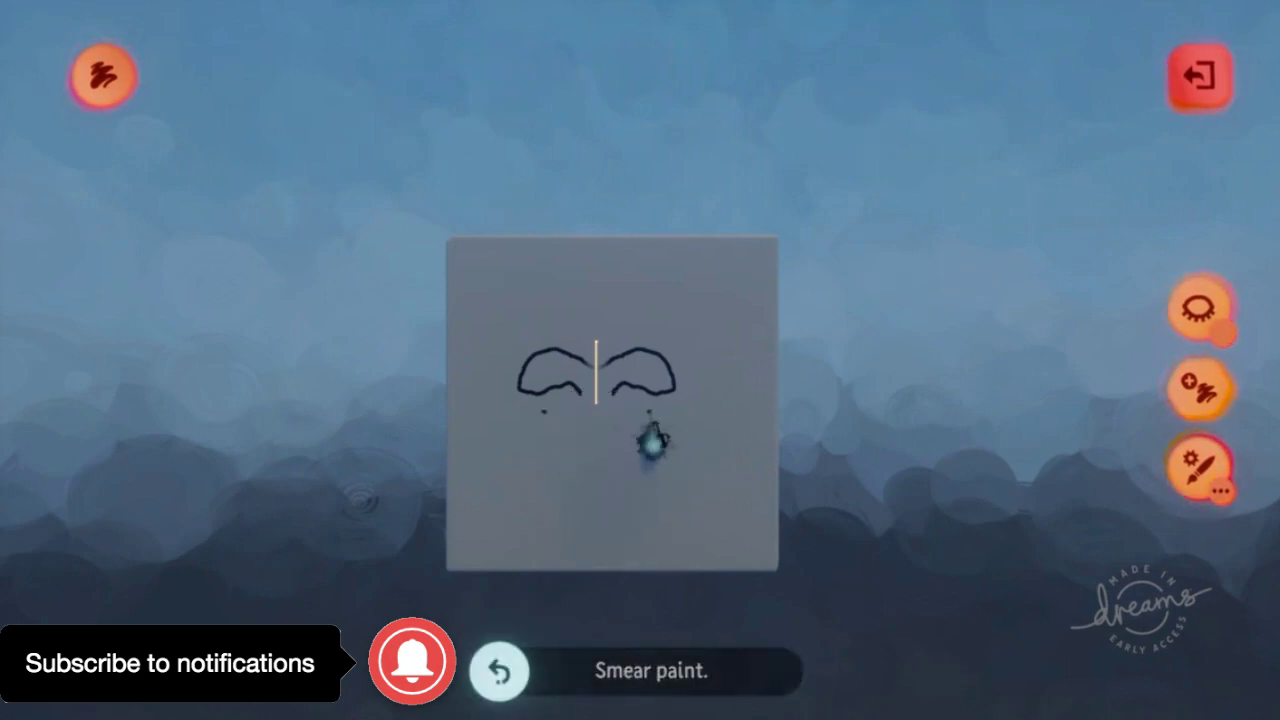
pyautogui.click(1200, 478)
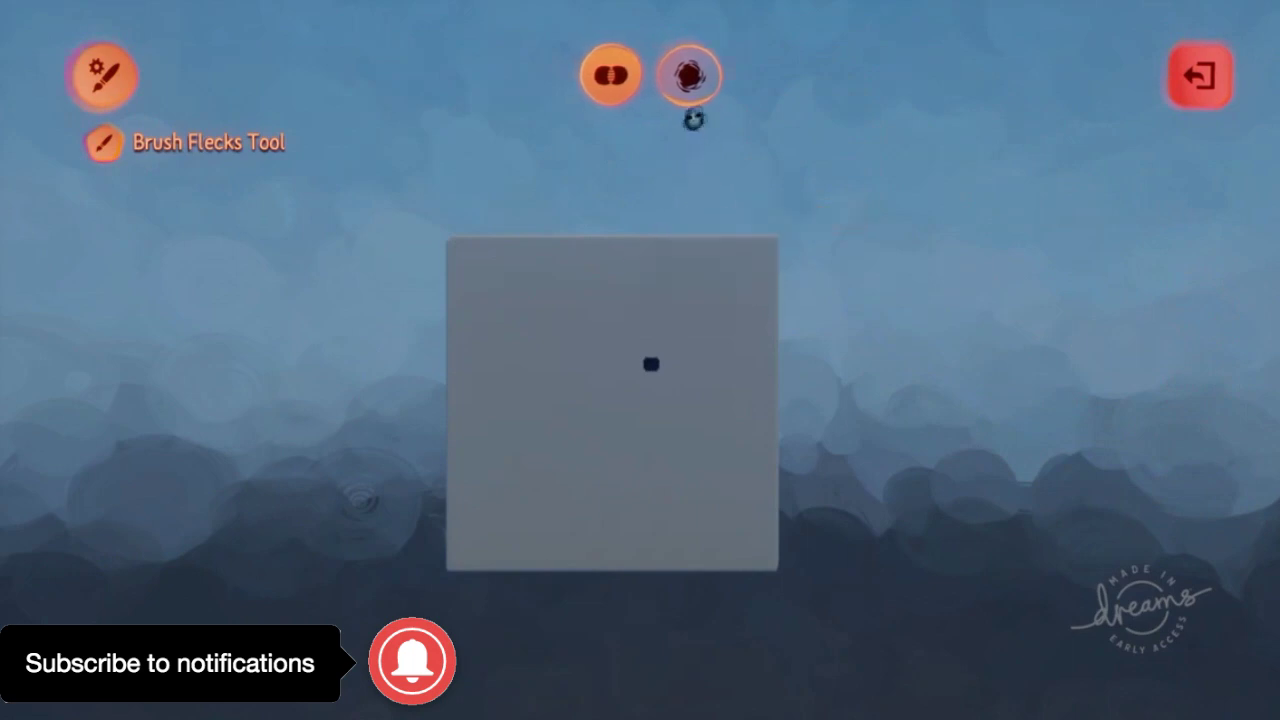
pyautogui.press('Escape')
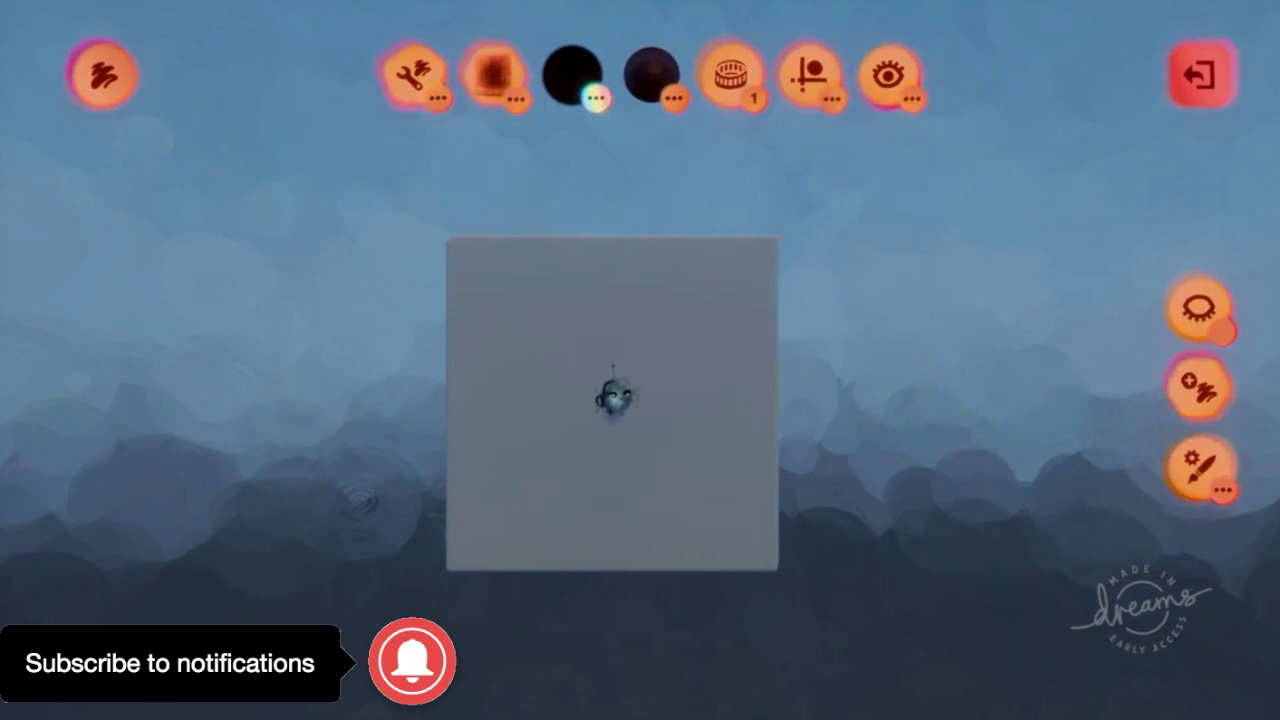
# Paint a thin mirrored winged figure with a narrow central body and curved inner wing lines on the cube's front face
pyautogui.click(600, 394)
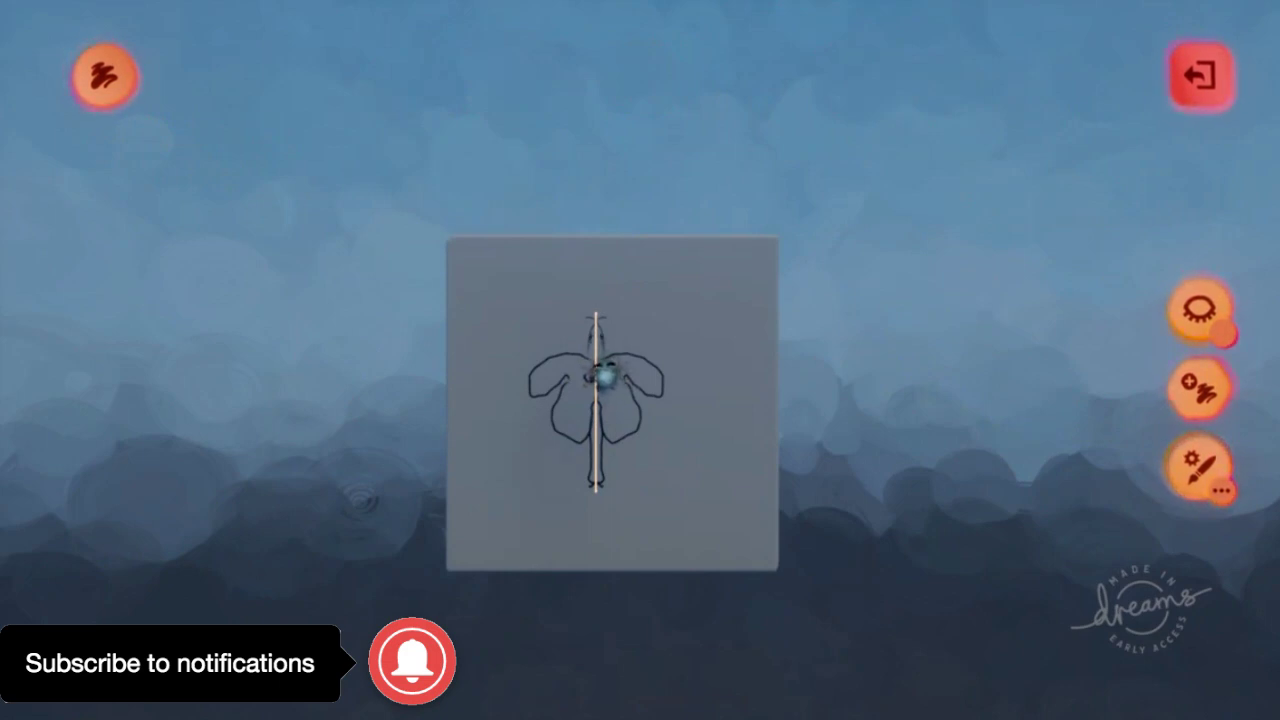
pyautogui.hotkey('ctrl', 'z')
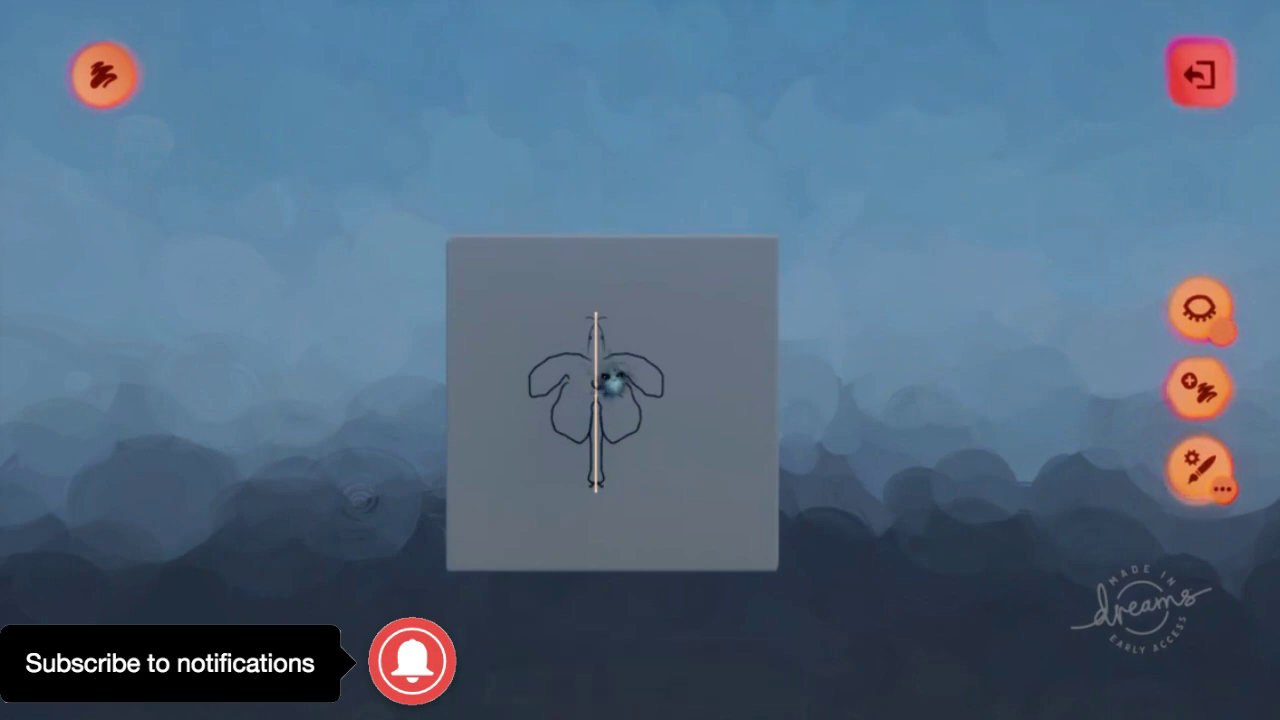
pyautogui.moveTo(612, 378); pyautogui.dragTo(600, 372)
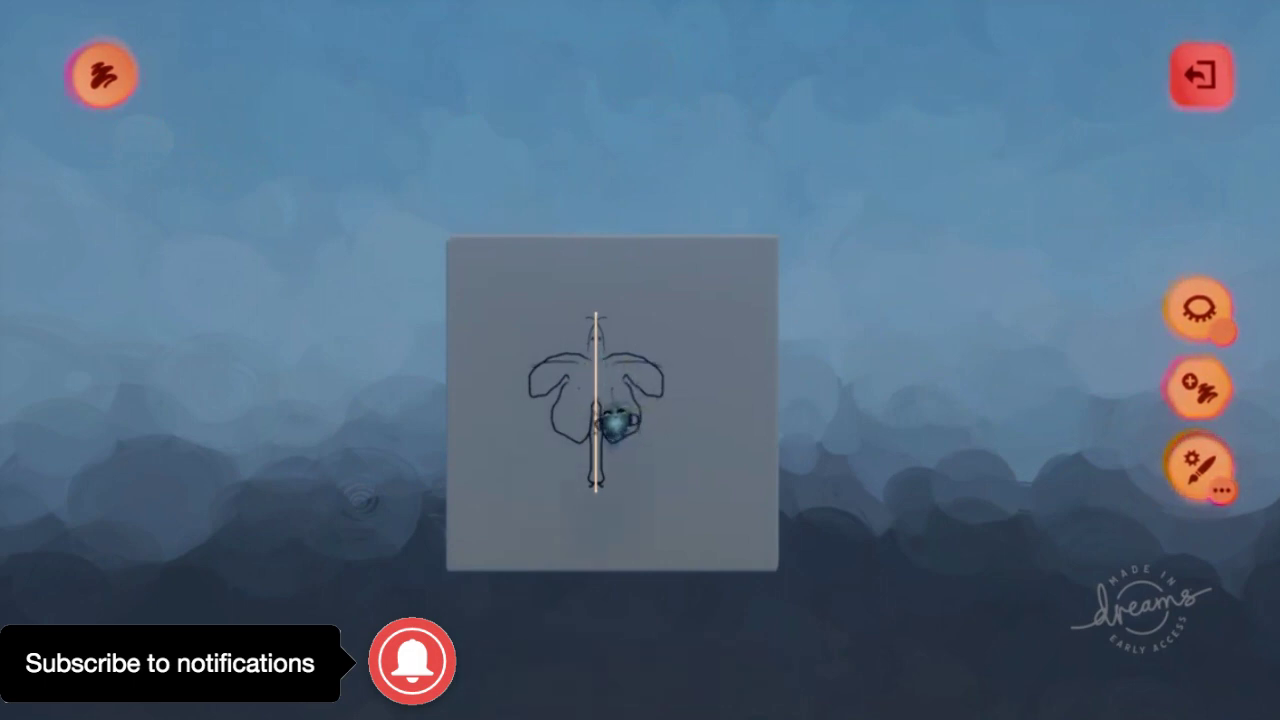
pyautogui.moveTo(605, 418); pyautogui.dragTo(629, 468)
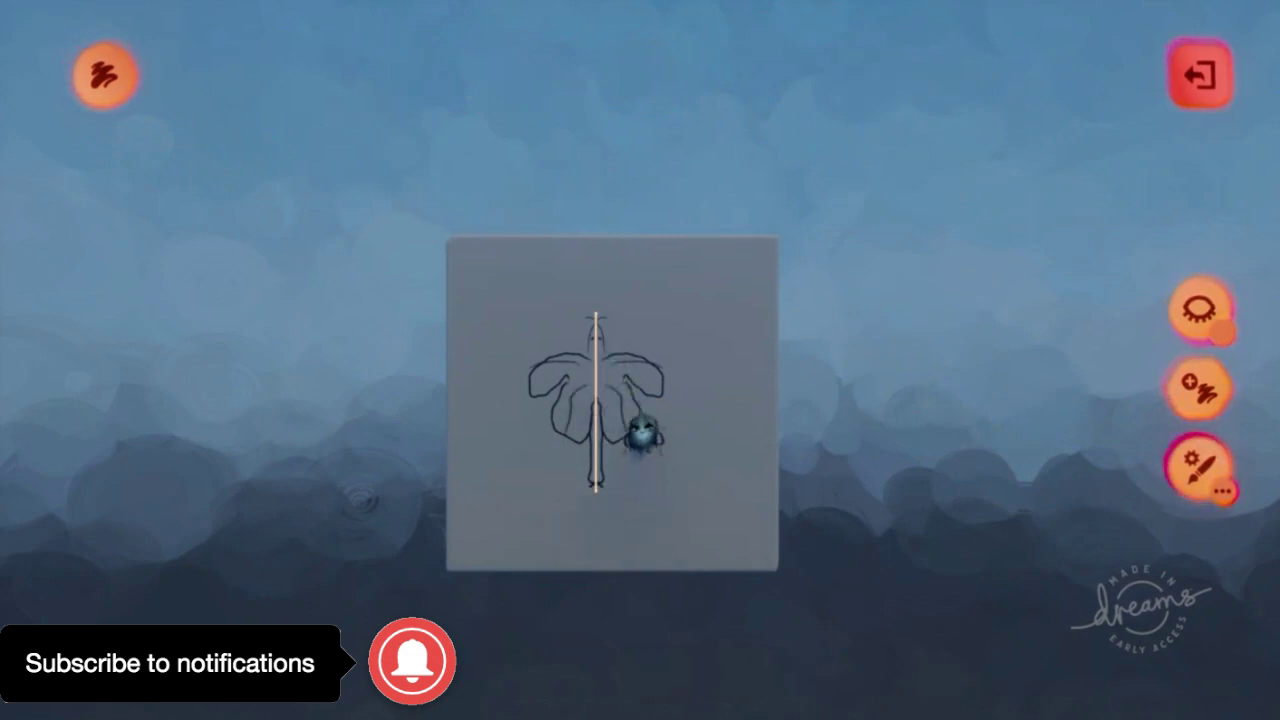
# Add mirrored outer wing lobes, large side loops and thin leg lines around the winged figure, reaching toward the cube's edges
pyautogui.moveTo(657, 369)
pyautogui.mouseDown()
pyautogui.moveTo(665, 438)
pyautogui.moveTo(654, 470)
pyautogui.moveTo(630, 468)
pyautogui.mouseUp()
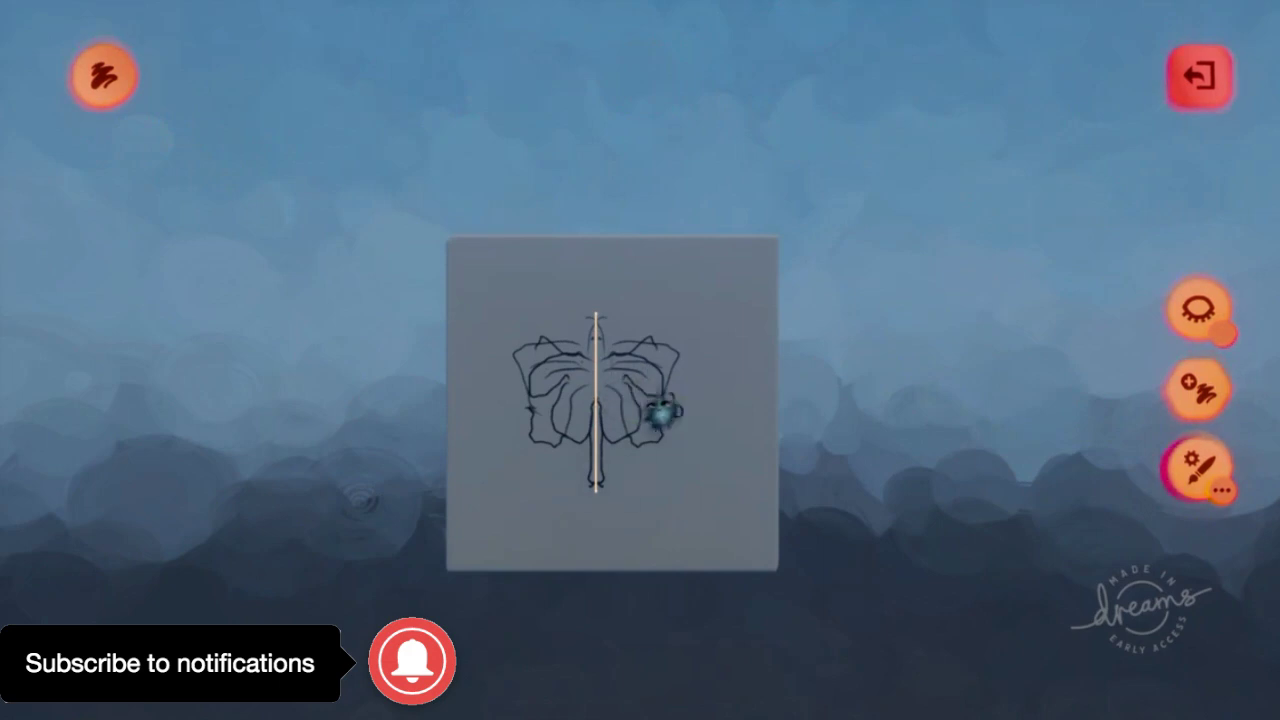
pyautogui.moveTo(677, 412)
pyautogui.mouseDown()
pyautogui.moveTo(709, 466)
pyautogui.moveTo(671, 451)
pyautogui.mouseUp()
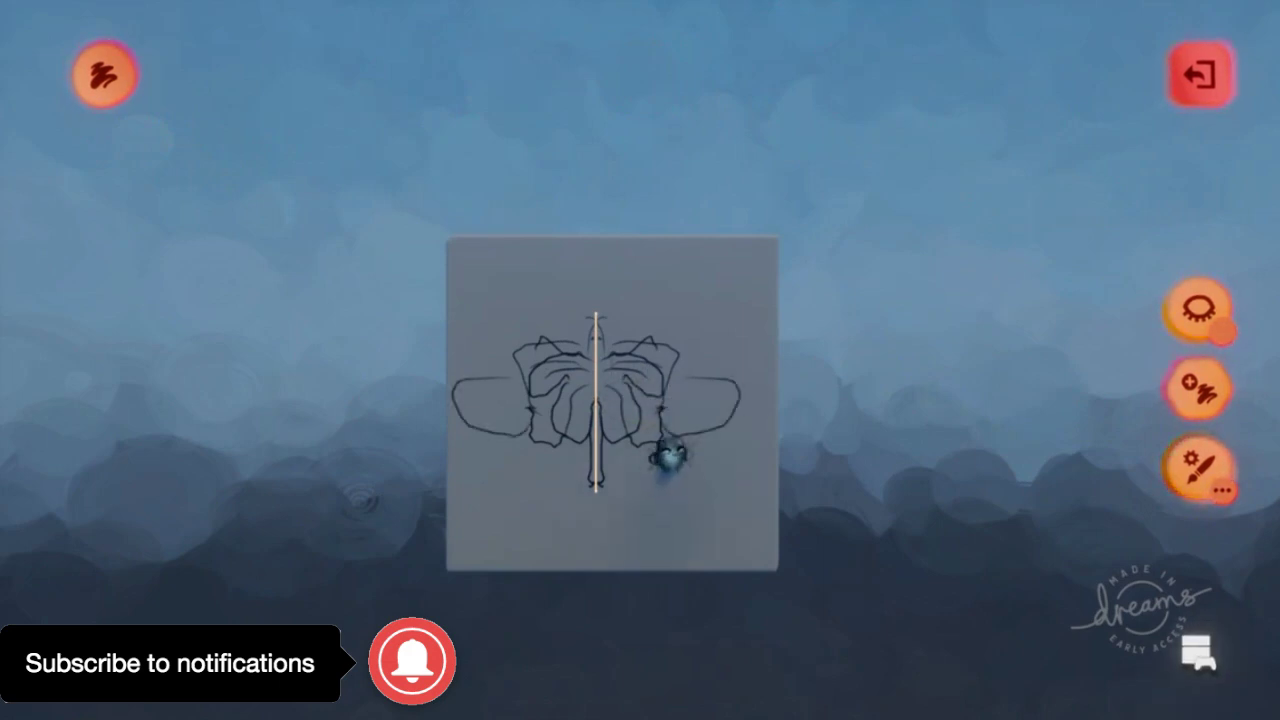
pyautogui.moveTo(654, 499)
pyautogui.mouseDown()
pyautogui.moveTo(718, 498)
pyautogui.moveTo(686, 411)
pyautogui.mouseUp()
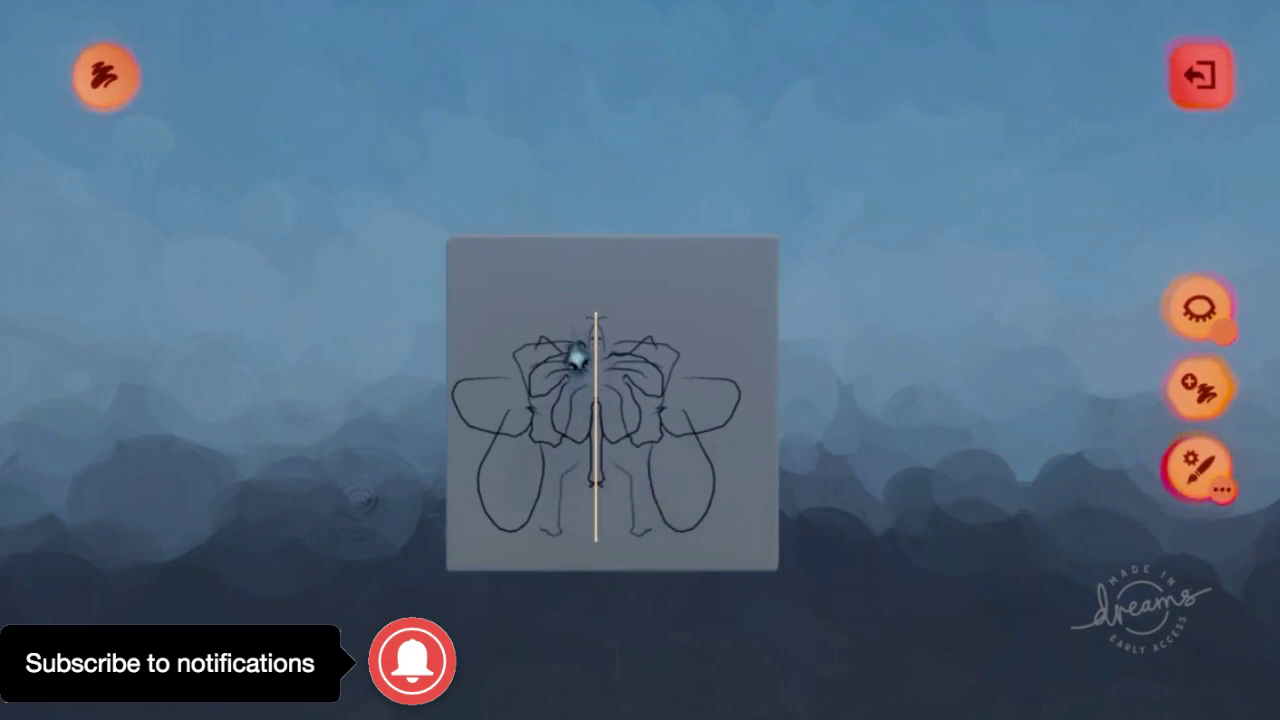
pyautogui.moveTo(549, 330)
pyautogui.mouseDown()
pyautogui.moveTo(500, 349)
pyautogui.moveTo(491, 429)
pyautogui.mouseUp()
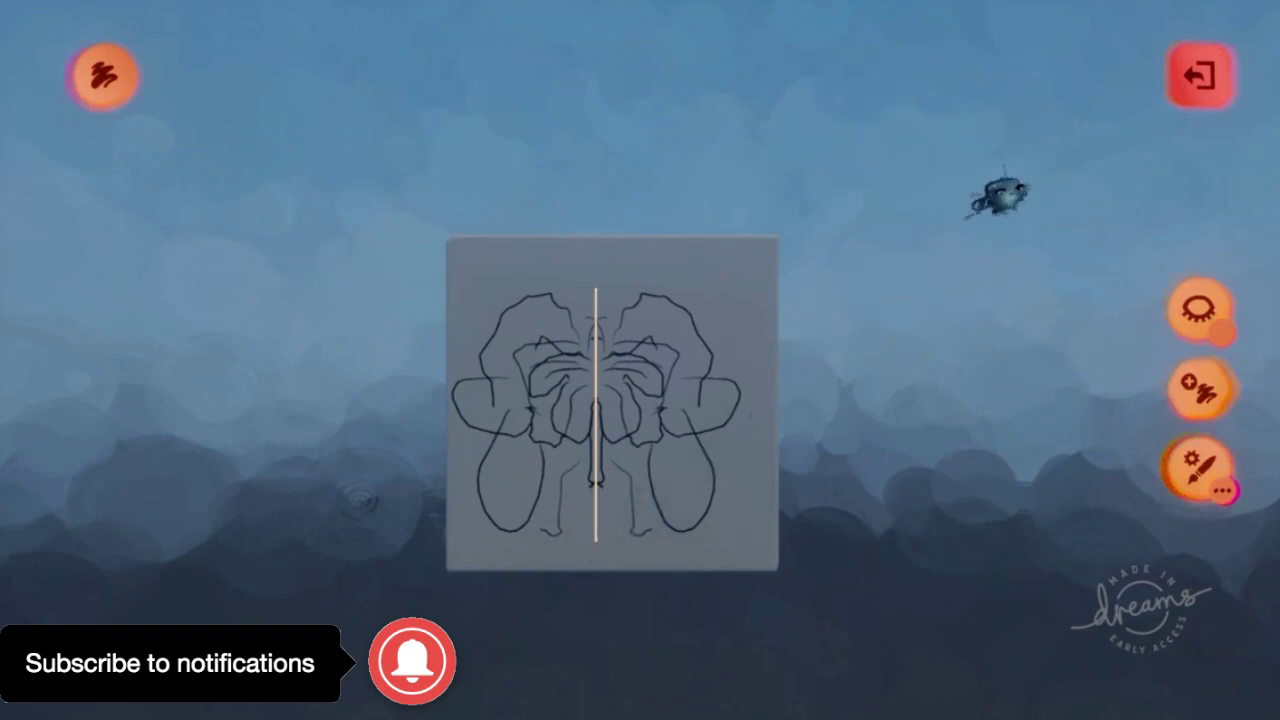
# Exit the current painting, start a new one in paint mode and select the Rule Flecks tool
pyautogui.click(1199, 75)
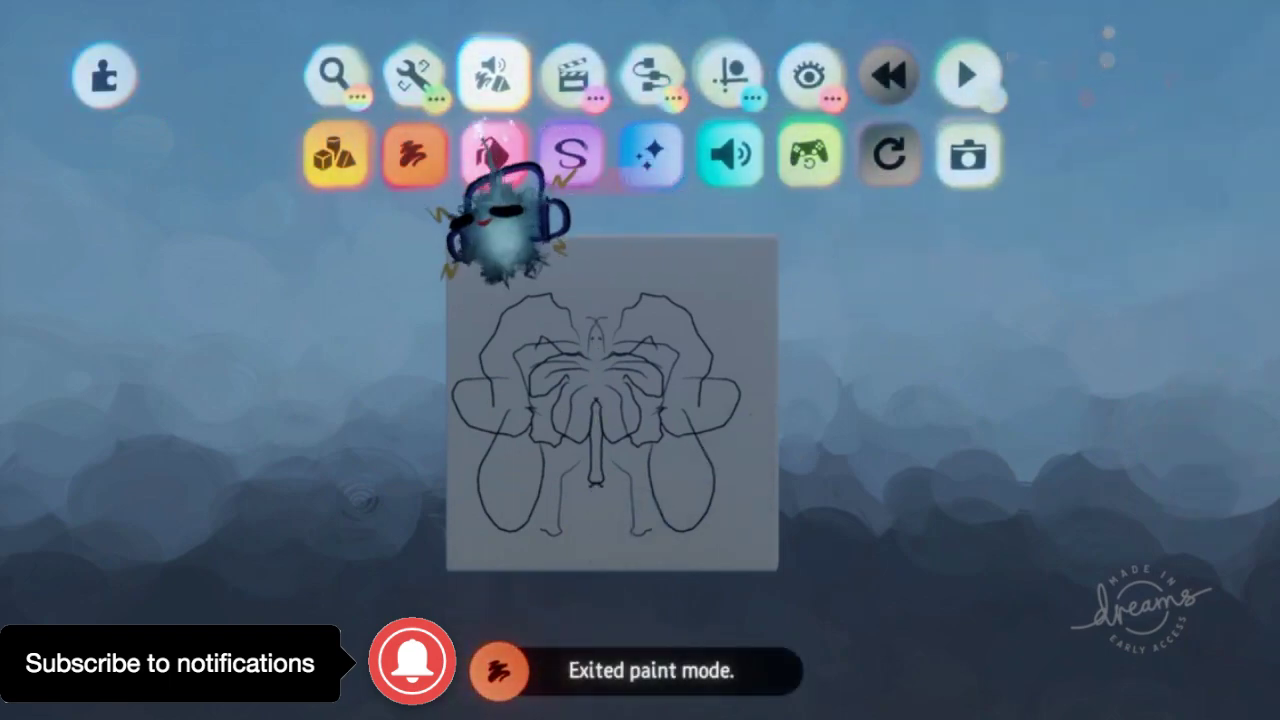
pyautogui.click(414, 155)
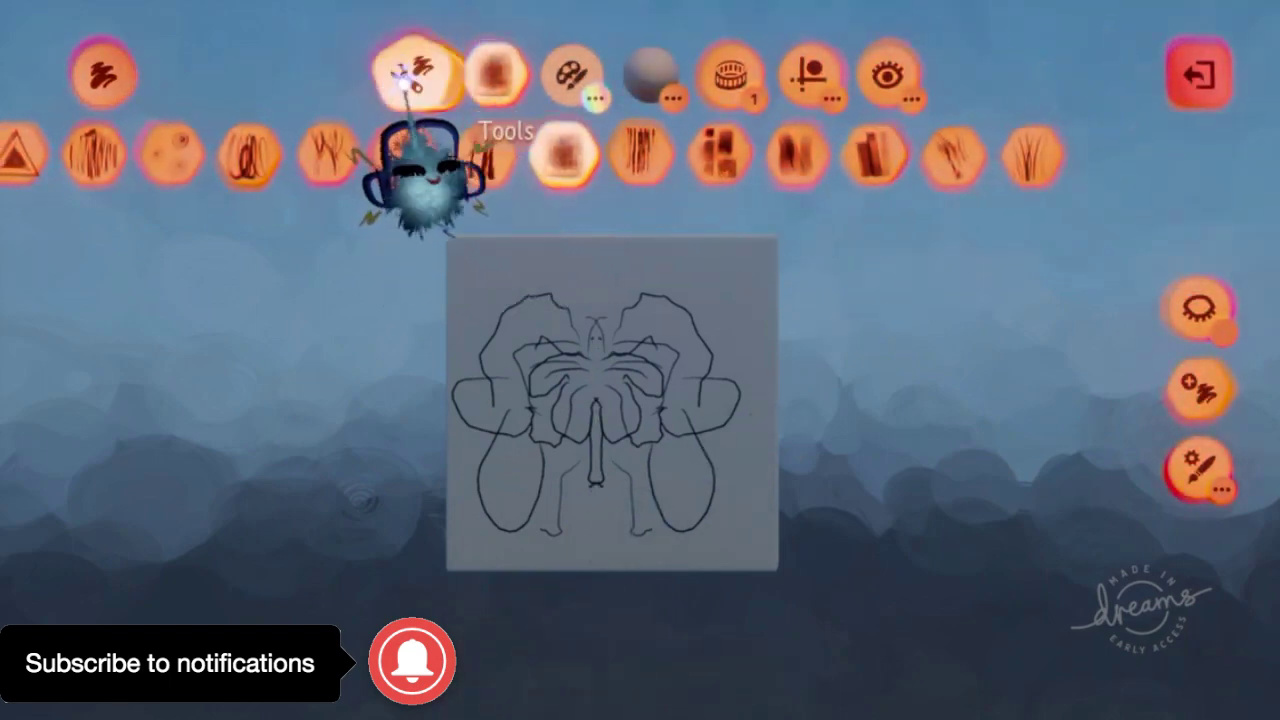
pyautogui.click(410, 78)
pyautogui.click(968, 155)
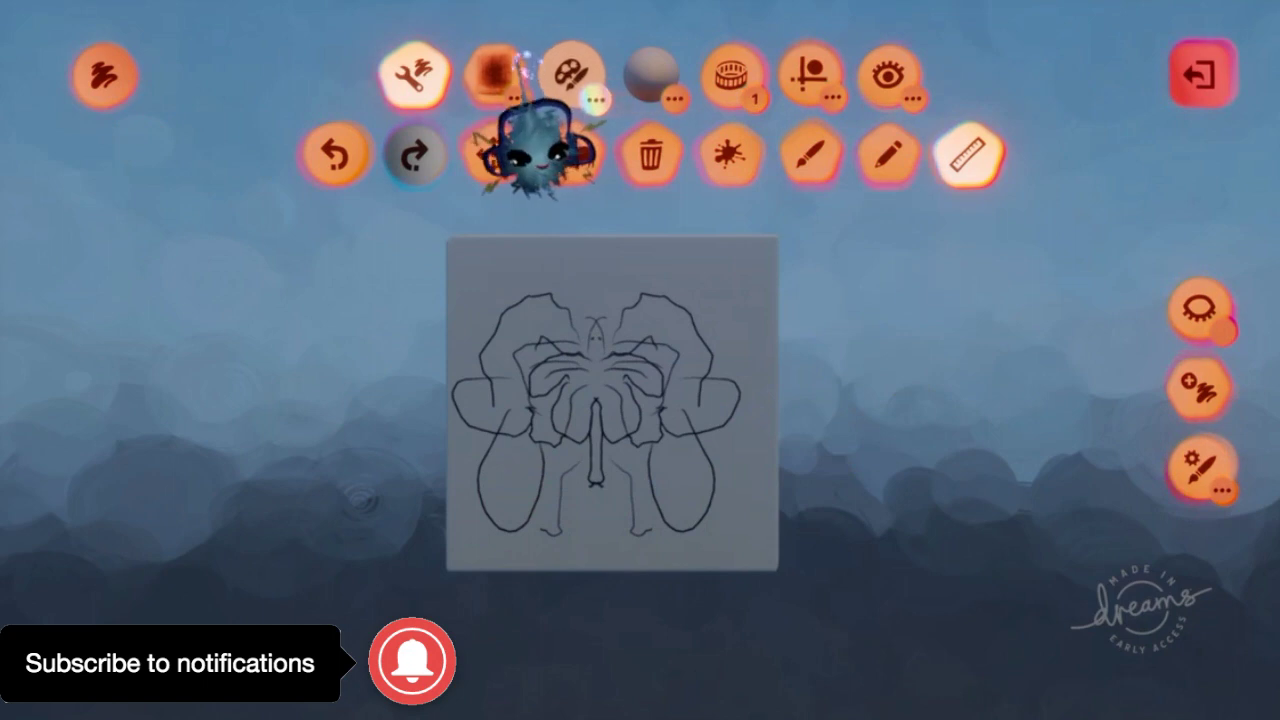
# Mix a near-black paint color with a blue hue on the color wheel
pyautogui.click(572, 76)
pyautogui.click(175, 152)
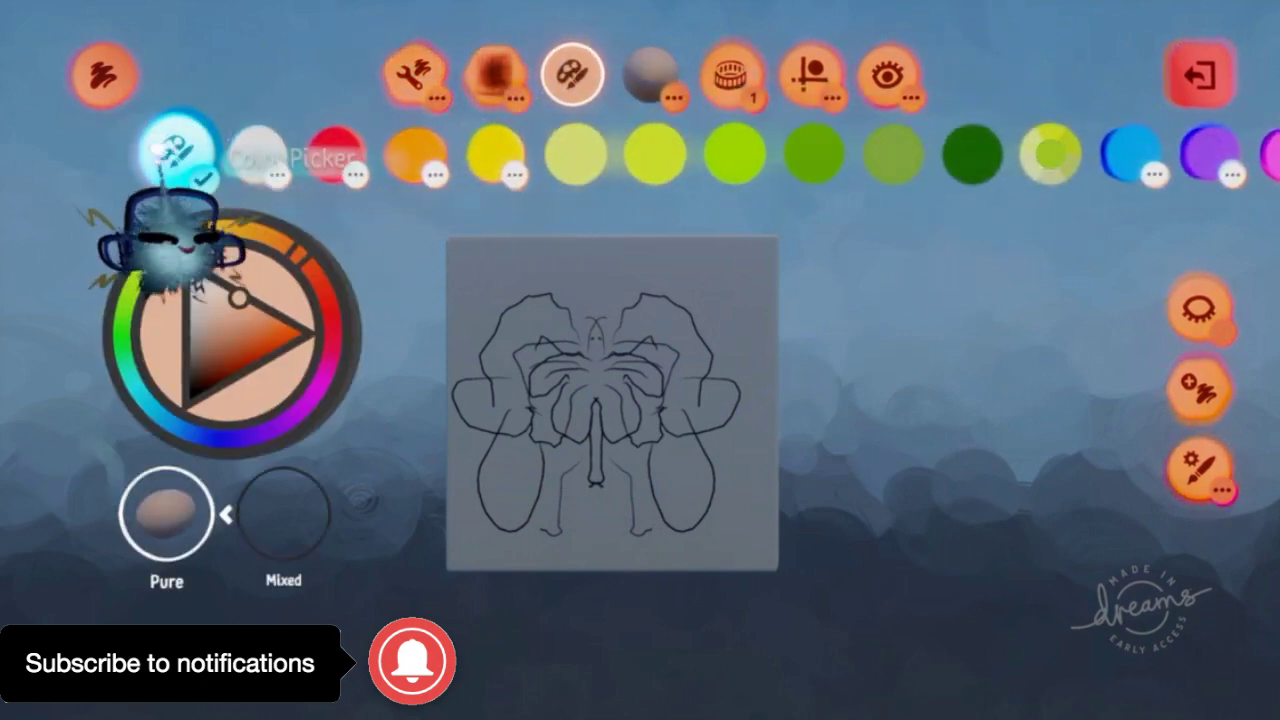
pyautogui.click(186, 431)
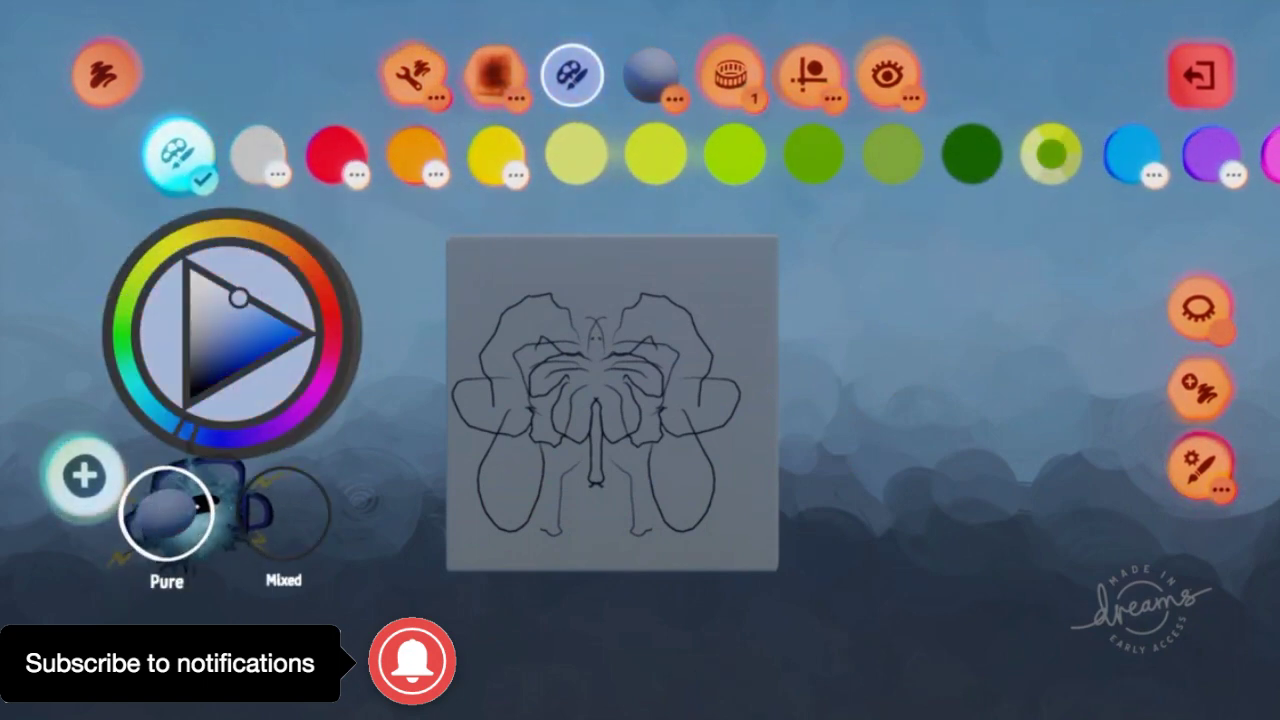
pyautogui.click(199, 393)
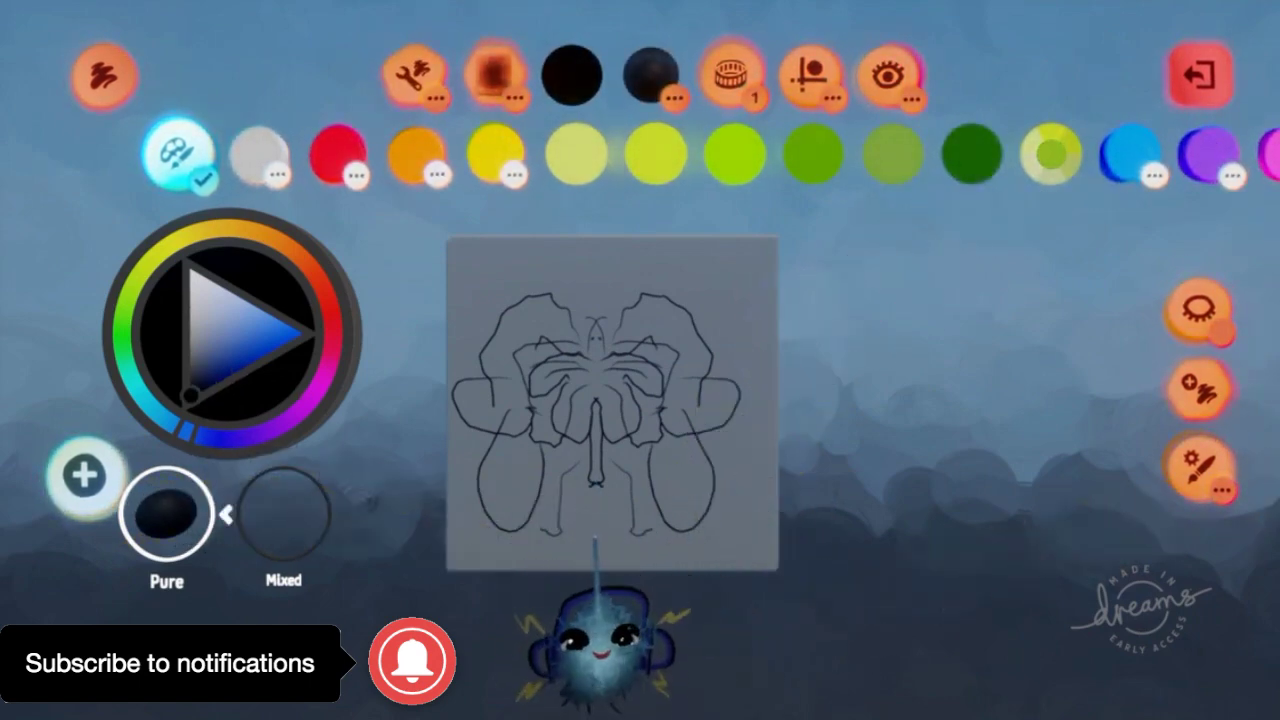
pyautogui.press('Escape')
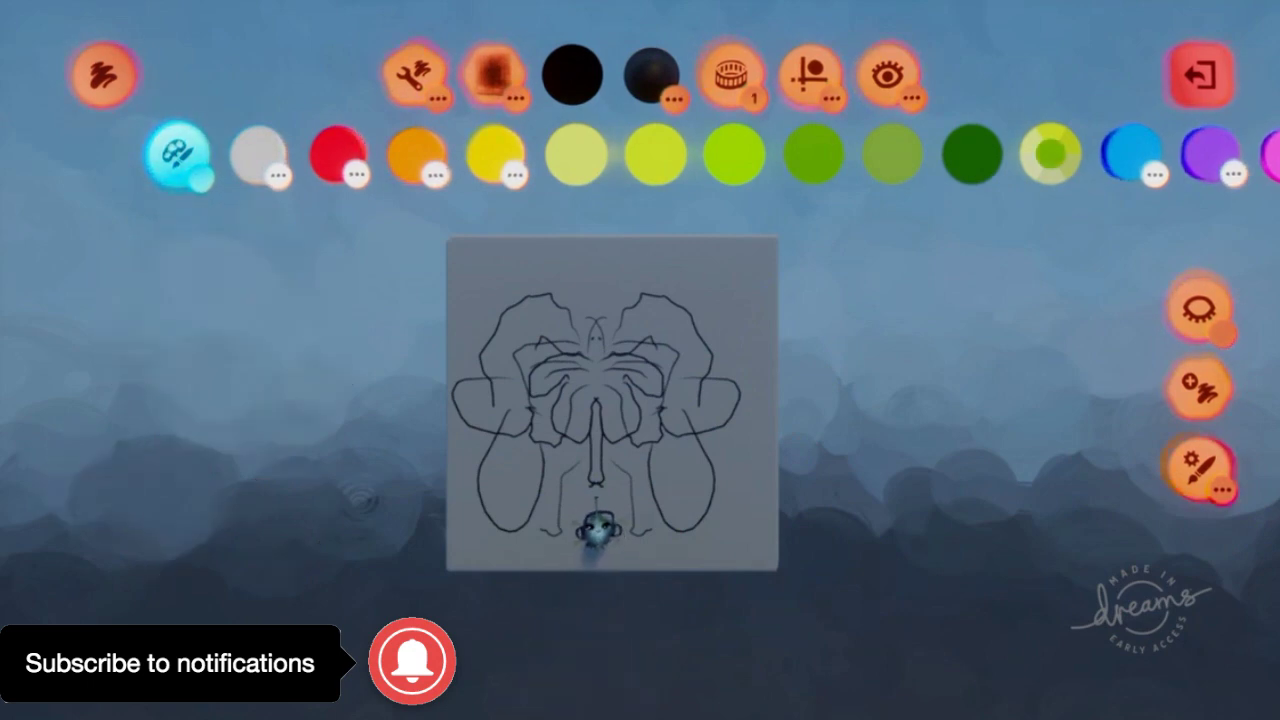
# Turn off the mirror guide and test a vertical ruled line below the winged figure, then undo the test
pyautogui.moveTo(595, 530)
pyautogui.mouseDown()
pyautogui.moveTo(600, 668)
pyautogui.moveTo(606, 580)
pyautogui.mouseUp()
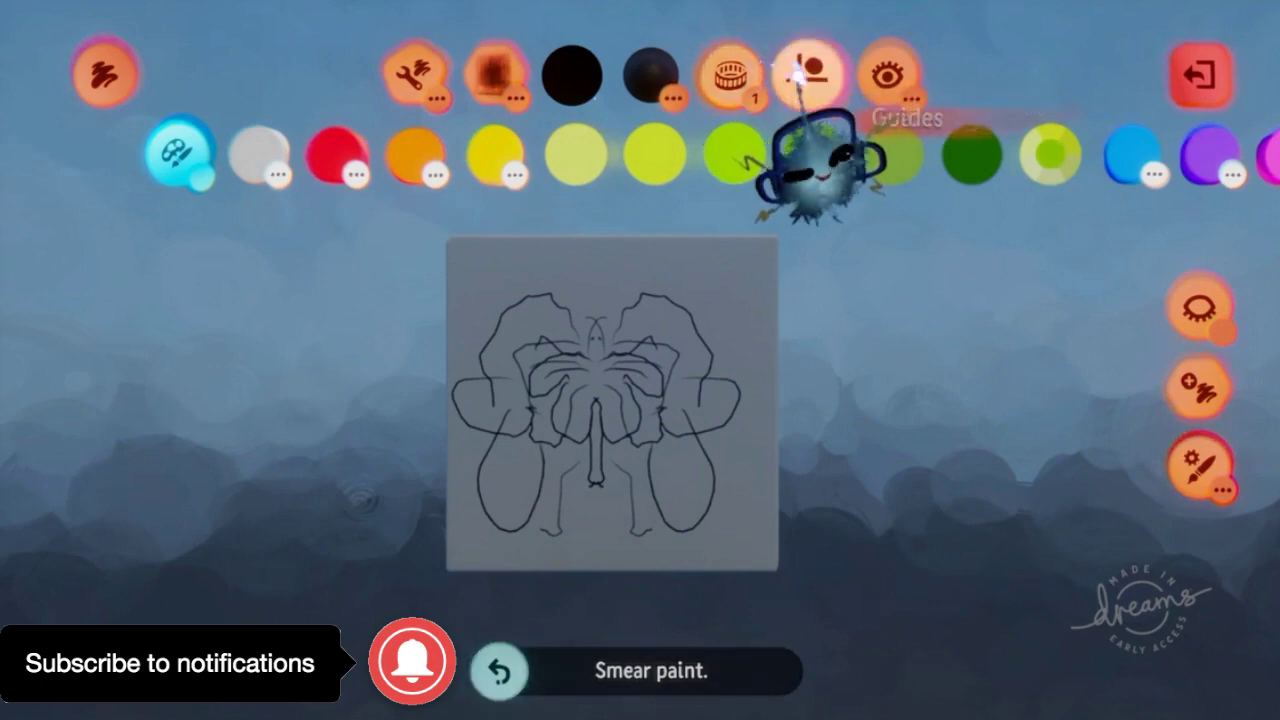
pyautogui.click(808, 72)
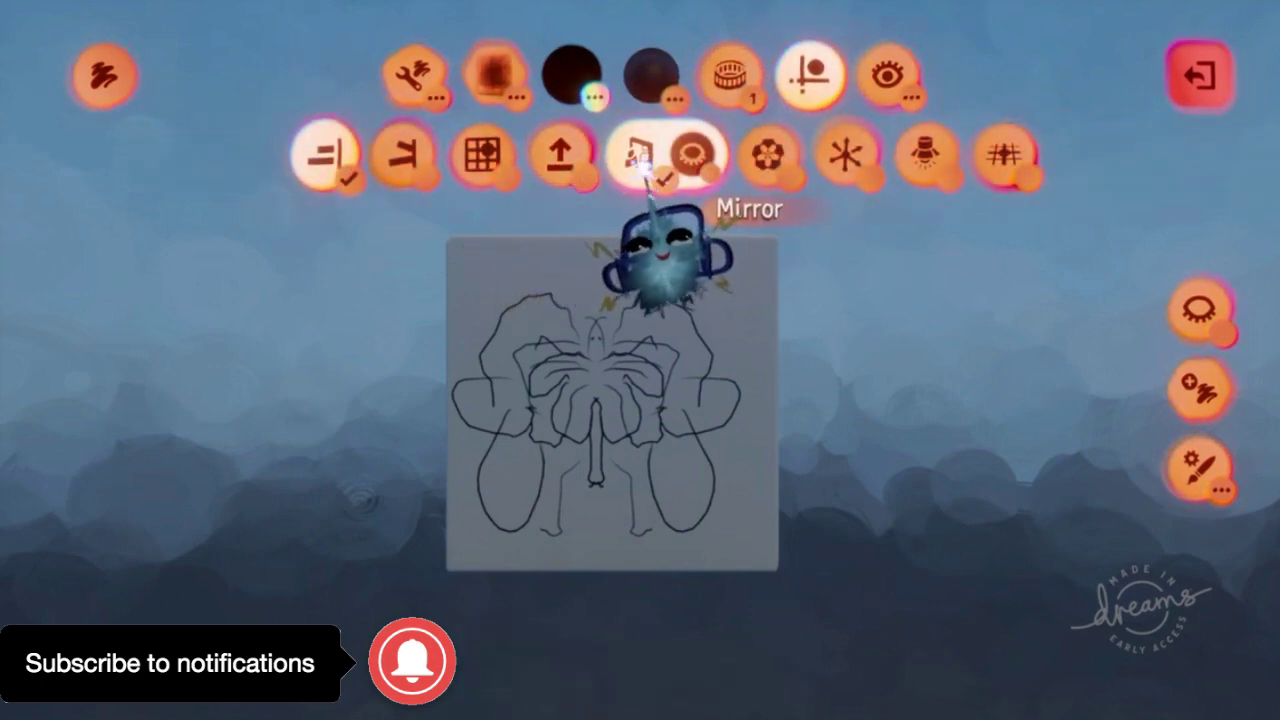
pyautogui.moveTo(597, 541)
pyautogui.mouseDown()
pyautogui.moveTo(626, 551)
pyautogui.moveTo(606, 543)
pyautogui.mouseUp()
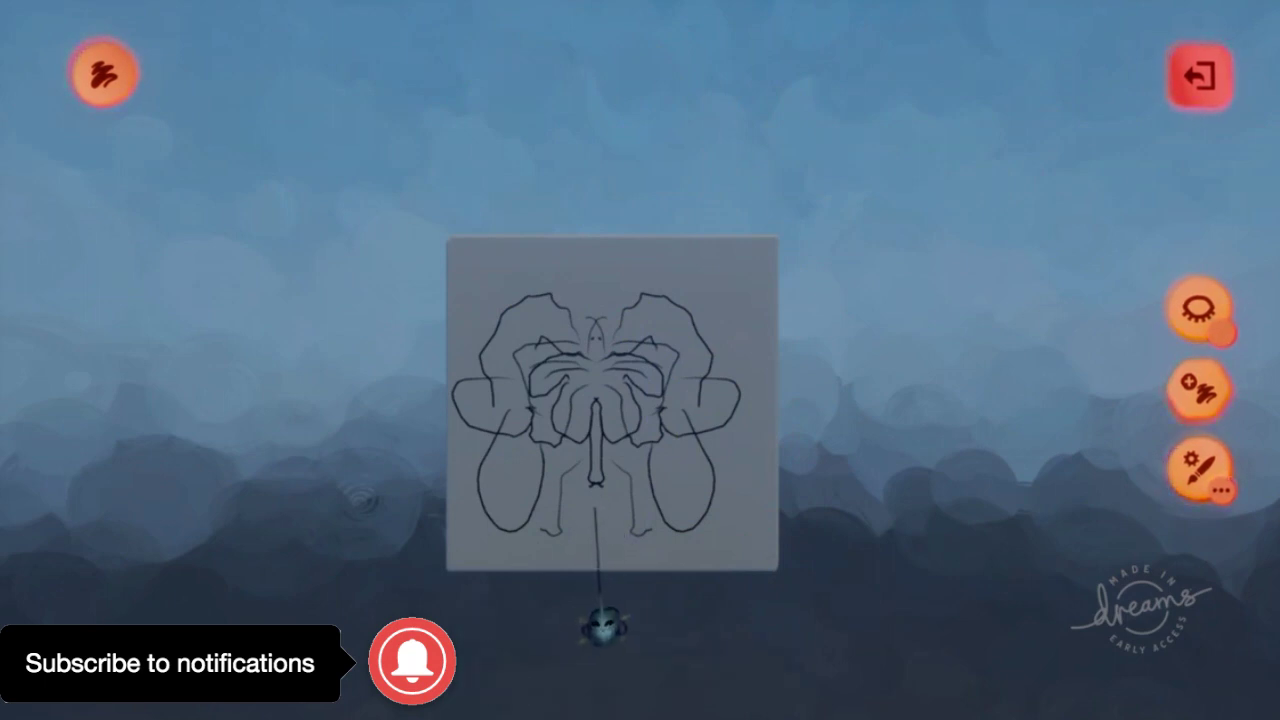
pyautogui.hotkey('ctrl', 'z')
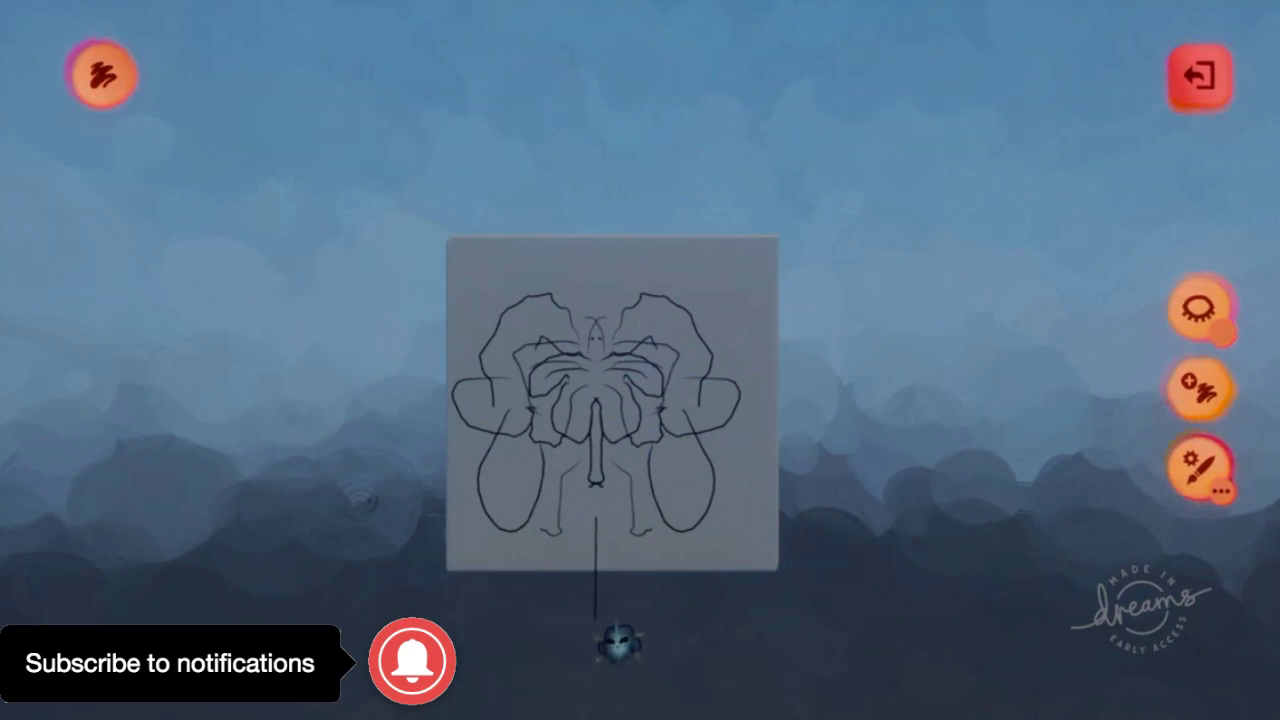
# Paint a straight vertical line down from the figure's body and diagonal lines branching out on both sides
pyautogui.moveTo(620, 645); pyautogui.dragTo(606, 557)
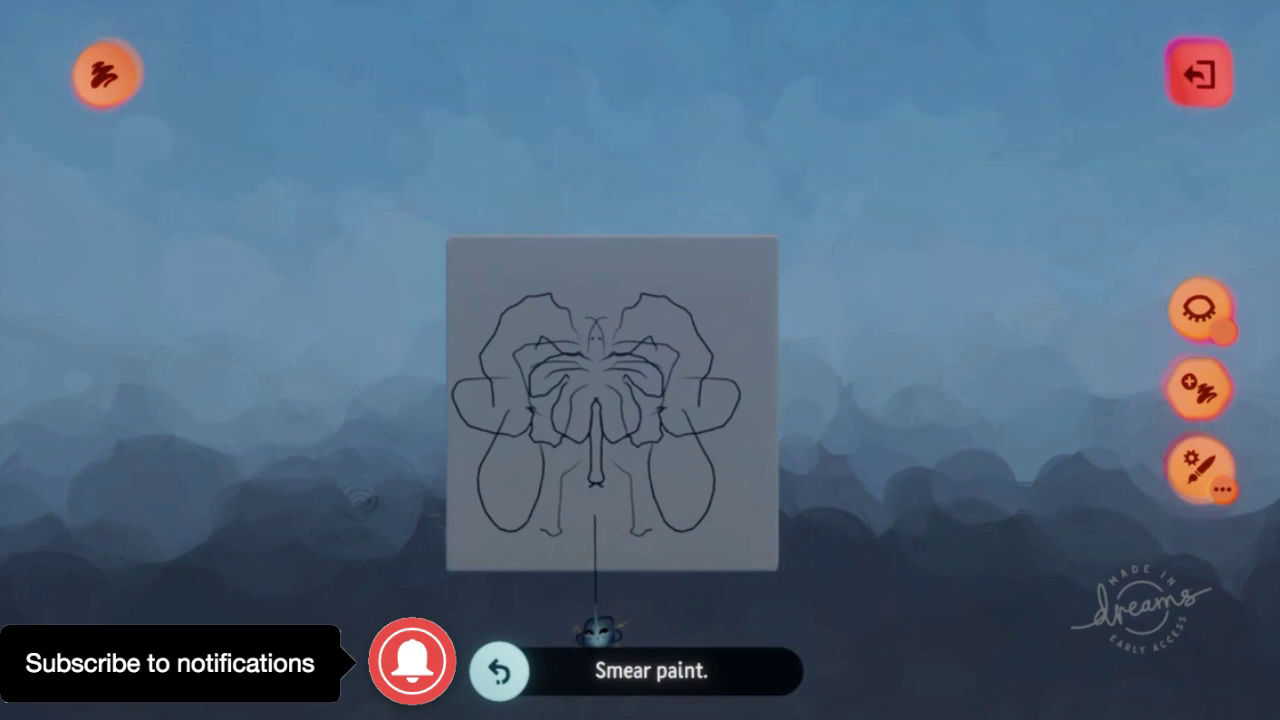
pyautogui.moveTo(600, 580)
pyautogui.mouseDown()
pyautogui.moveTo(597, 491)
pyautogui.moveTo(600, 555)
pyautogui.mouseUp()
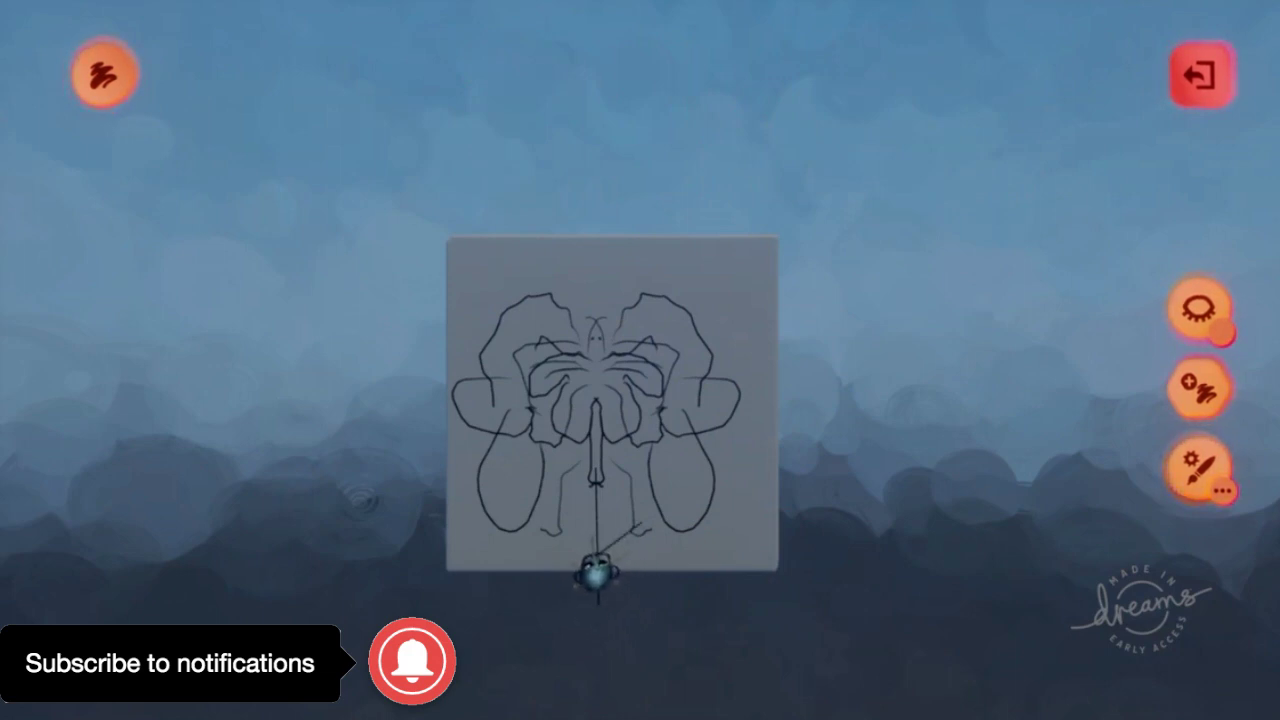
pyautogui.moveTo(597, 565)
pyautogui.mouseDown()
pyautogui.moveTo(537, 537)
pyautogui.moveTo(561, 588)
pyautogui.moveTo(689, 586)
pyautogui.mouseUp()
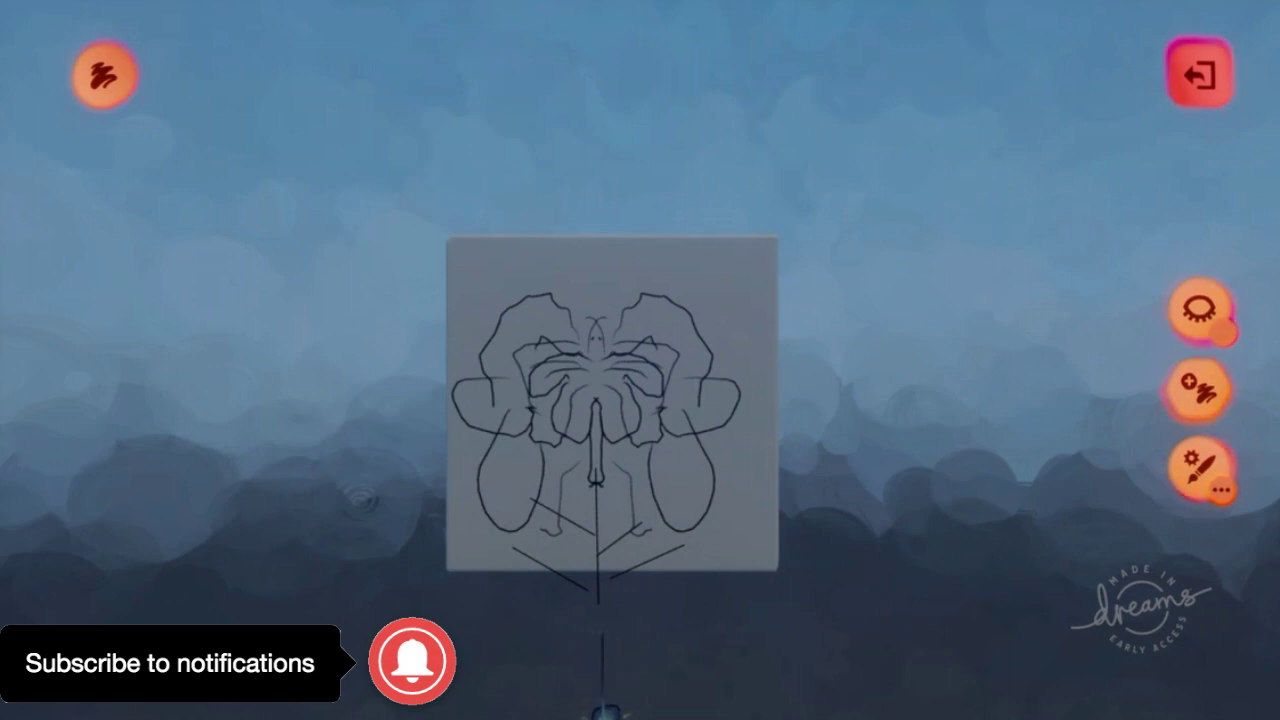
# Redo the short vertical line below the cube and add diagonal lines extending past the cube's two side edges
pyautogui.hotkey('ctrl', 'z')
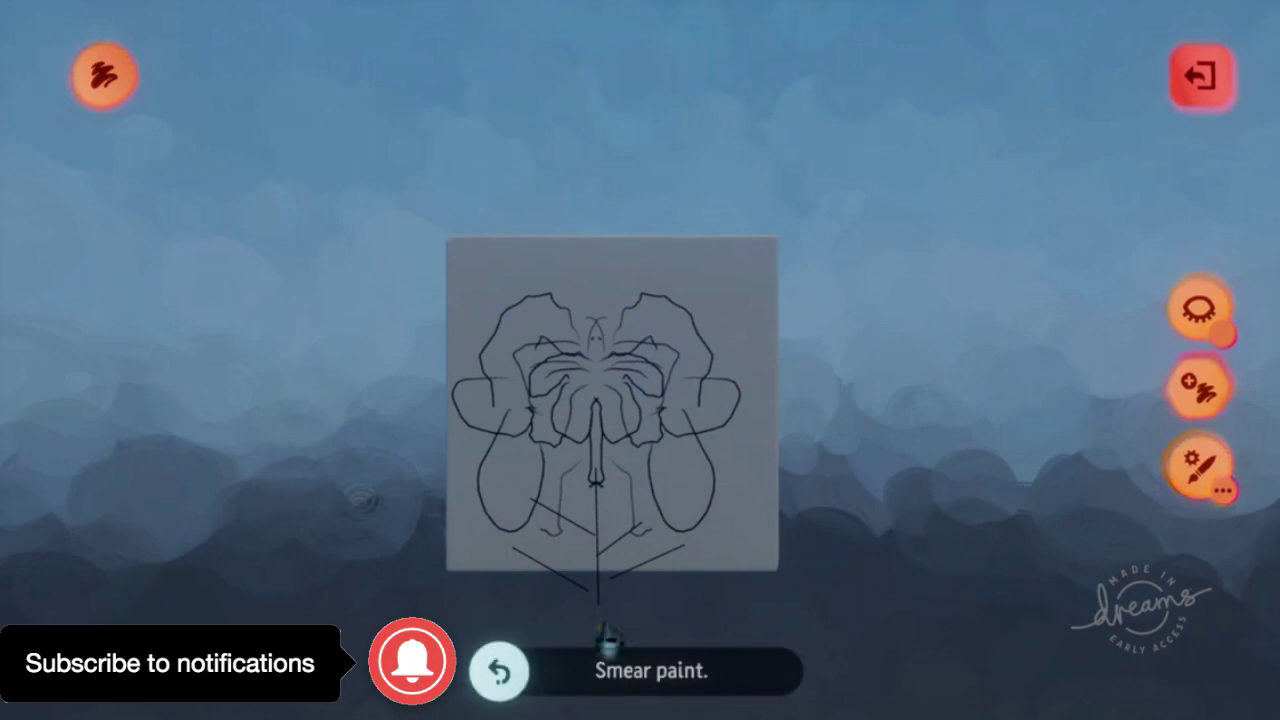
pyautogui.moveTo(600, 640); pyautogui.dragTo(592, 705)
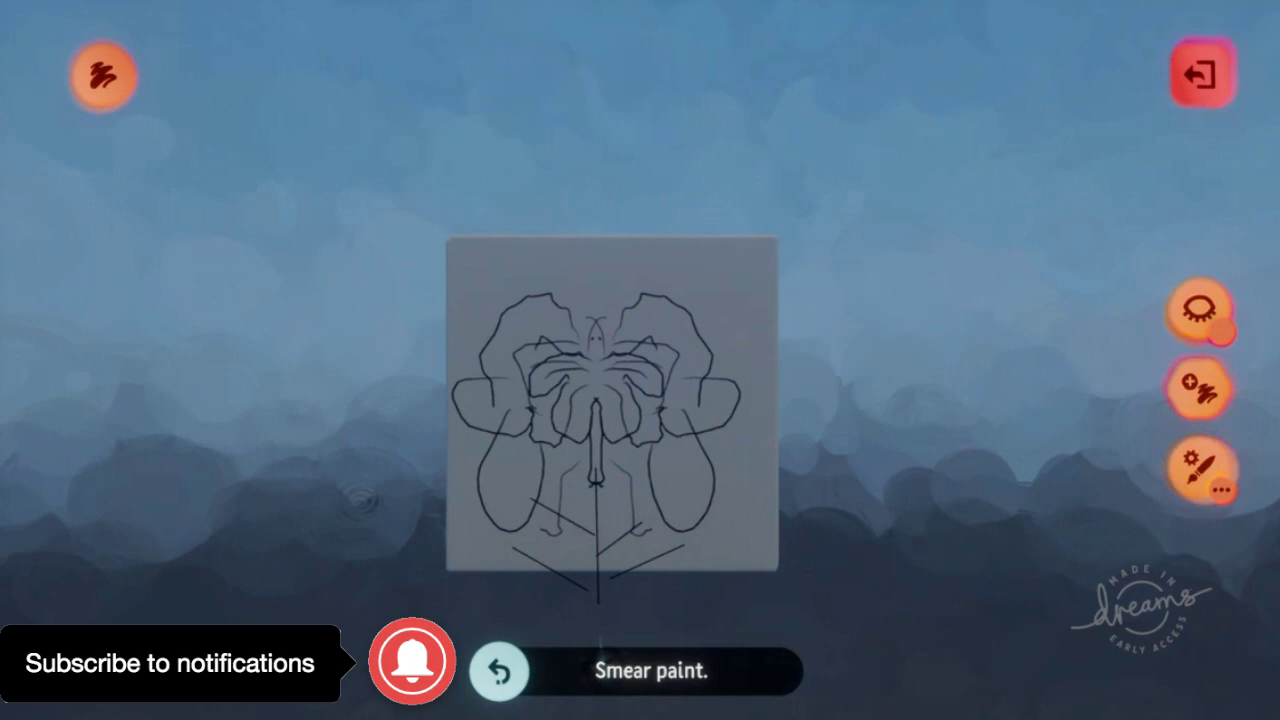
pyautogui.hotkey('ctrl', 'z')
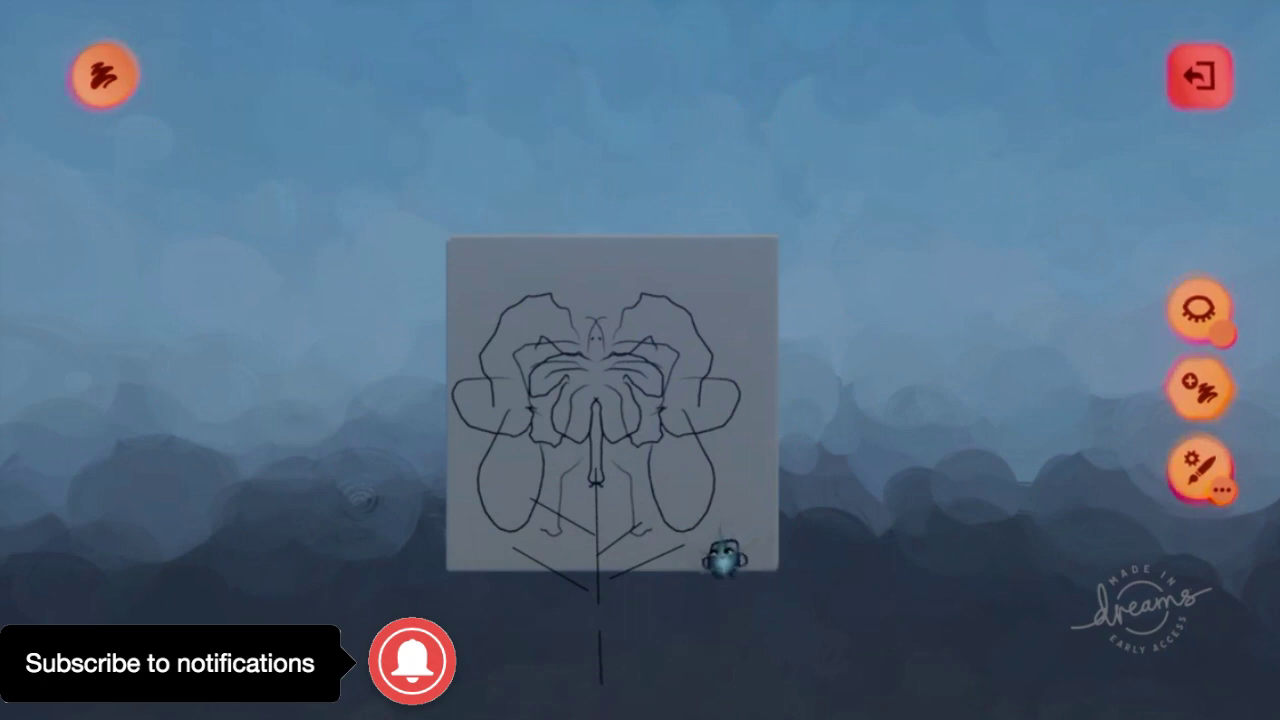
pyautogui.moveTo(723, 557); pyautogui.dragTo(810, 508)
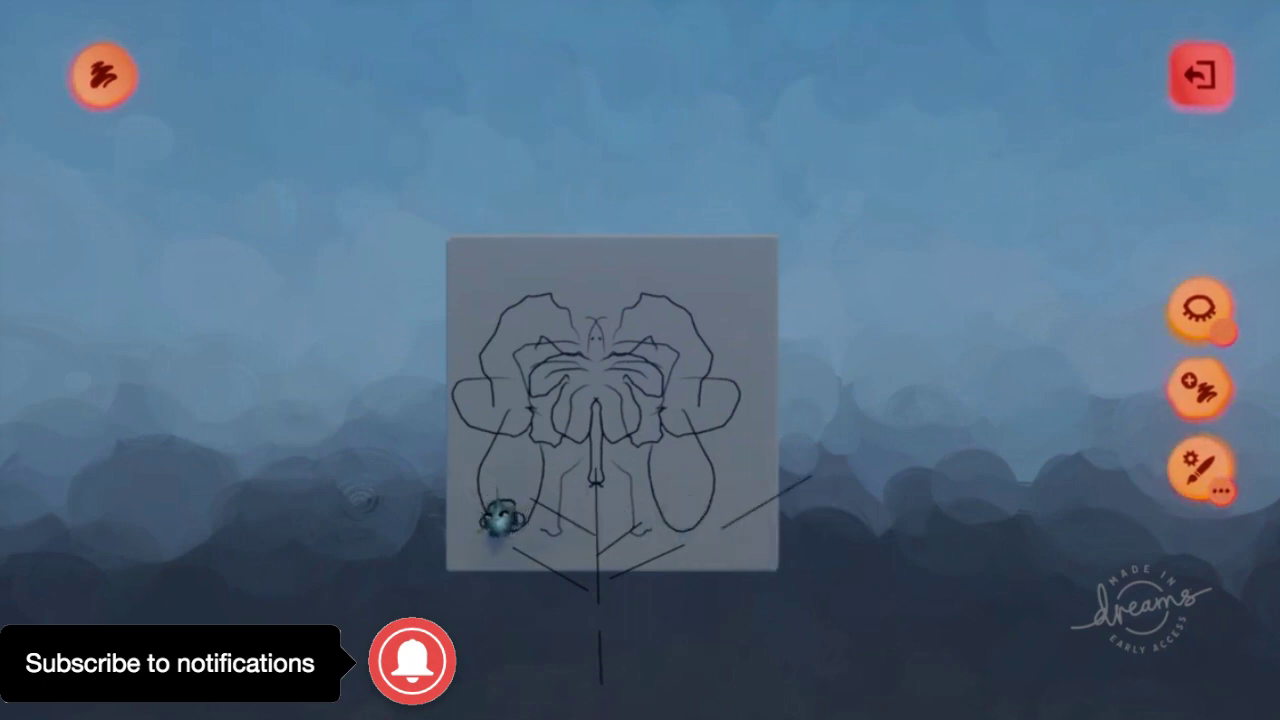
pyautogui.moveTo(500, 518)
pyautogui.mouseDown()
pyautogui.moveTo(343, 451)
pyautogui.moveTo(366, 436)
pyautogui.mouseUp()
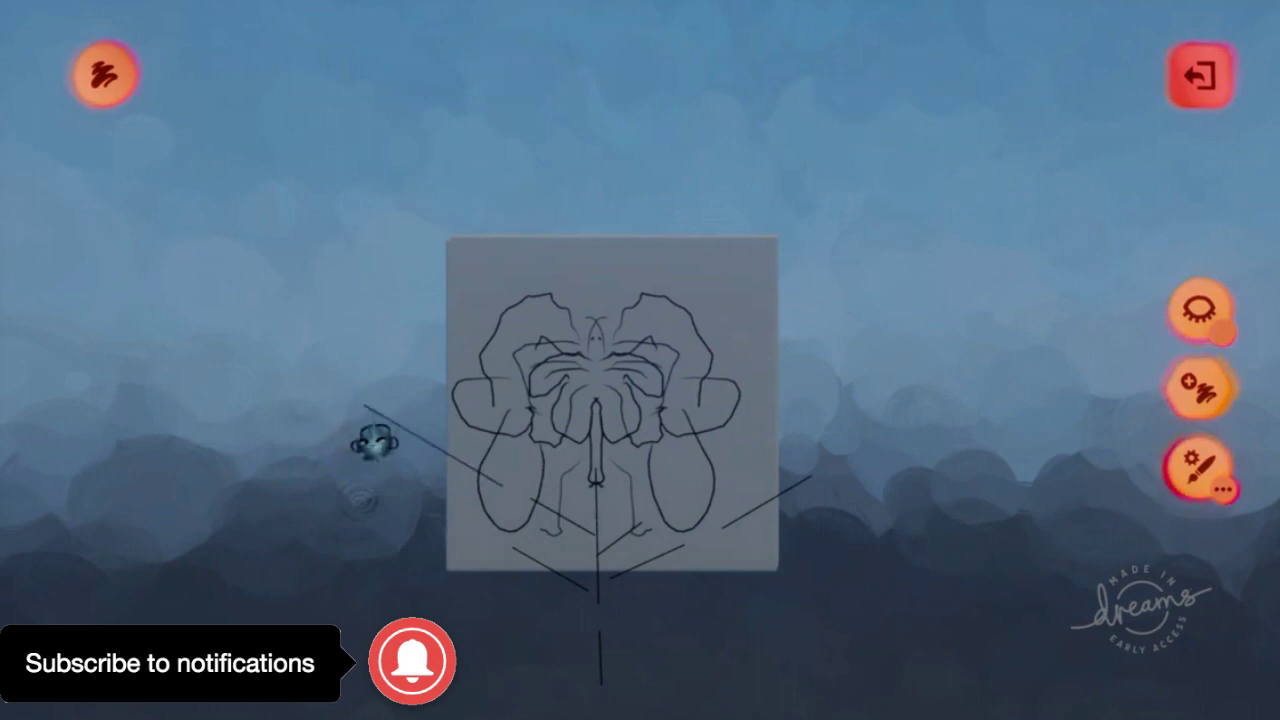
# Choose the solid triangle fleck and lower the Rule Flecks tool's Opacity to about half
pyautogui.press('Tab')
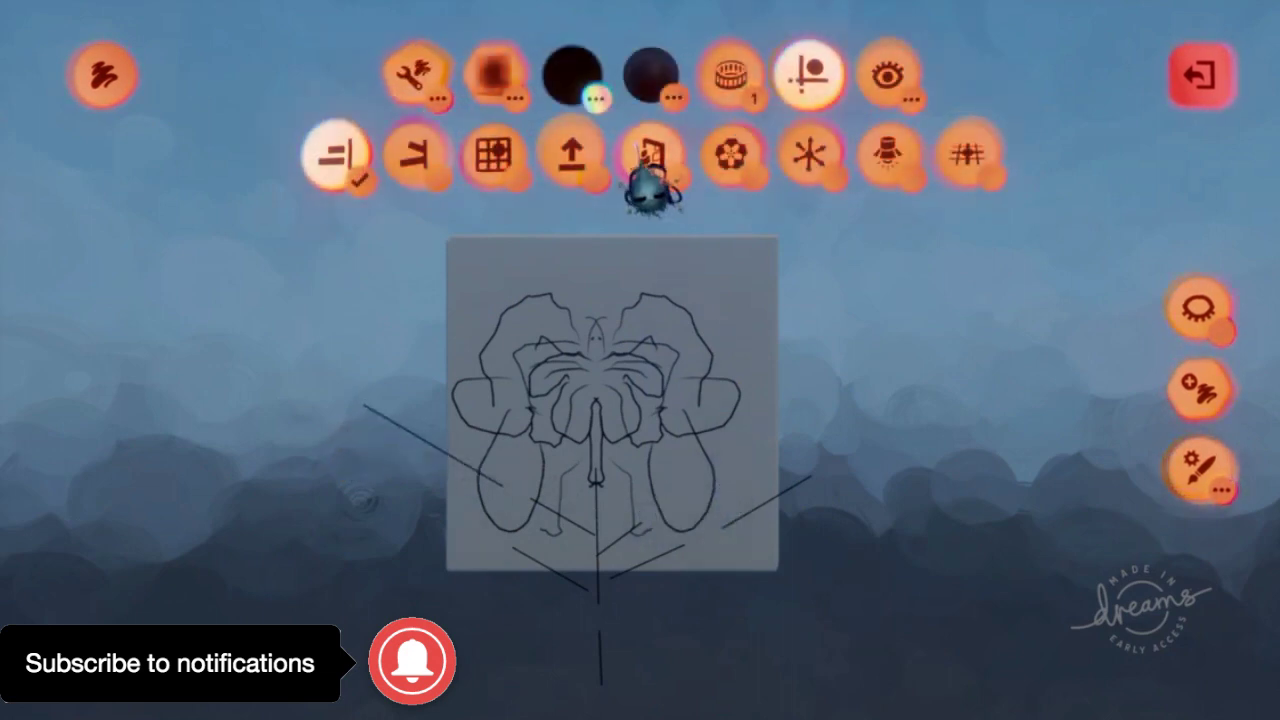
pyautogui.click(520, 72)
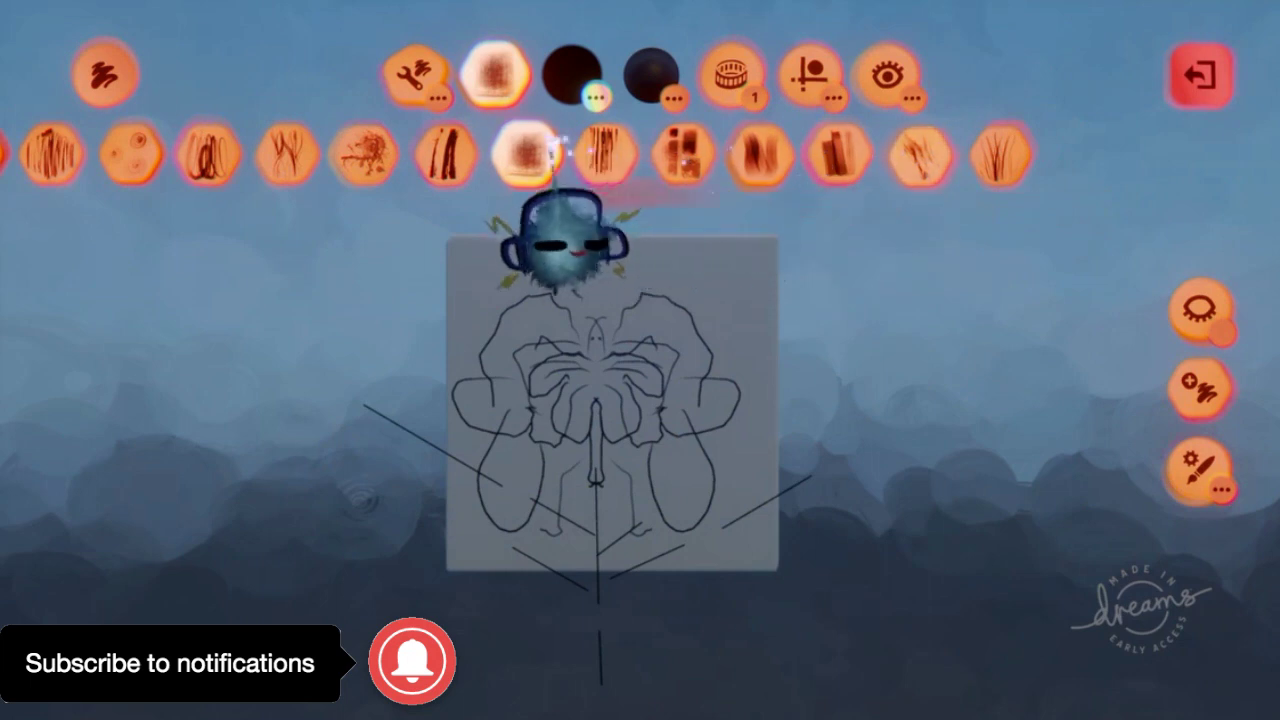
pyautogui.moveTo(528, 155); pyautogui.dragTo(988, 155)
pyautogui.click(420, 155)
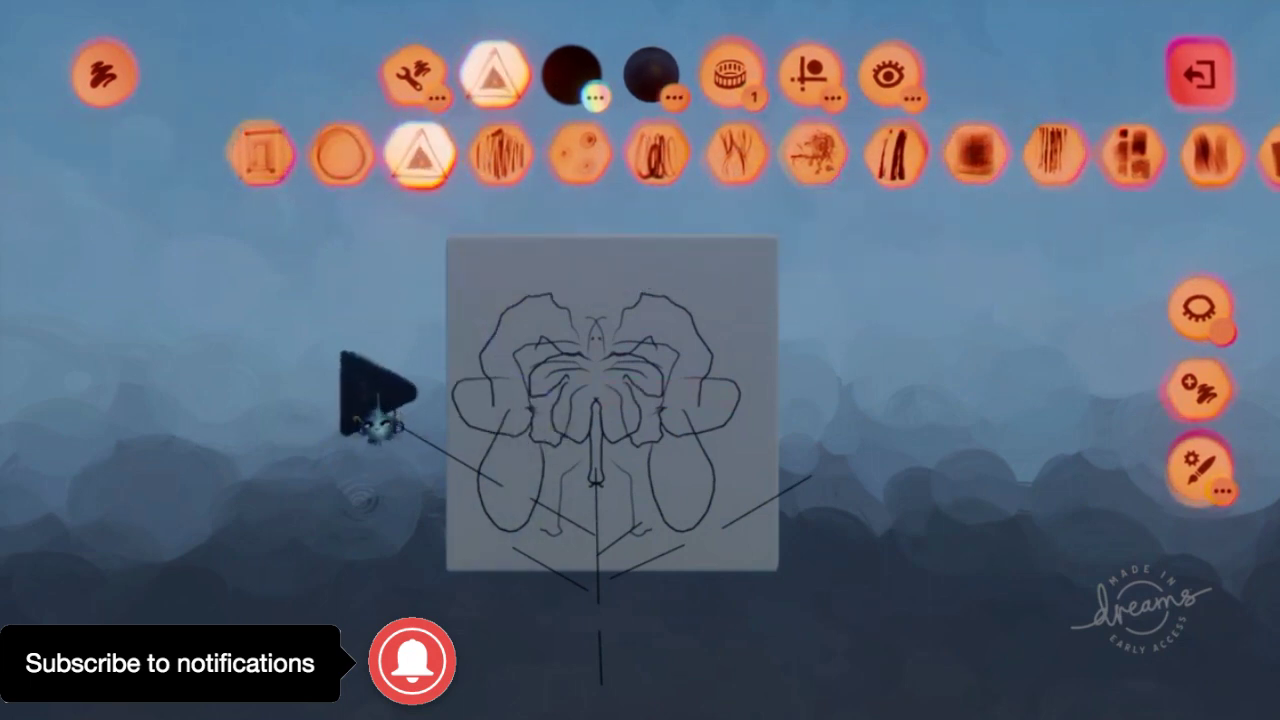
pyautogui.click(1200, 466)
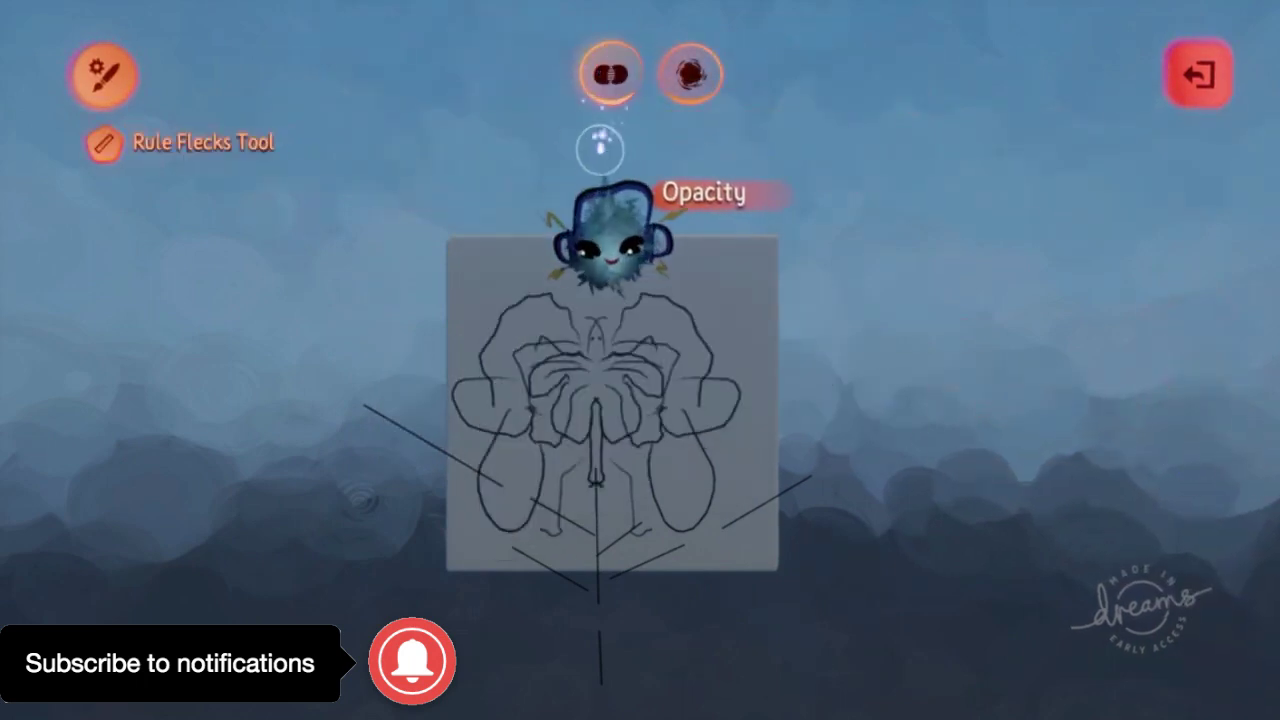
pyautogui.moveTo(610, 123); pyautogui.dragTo(682, 149)
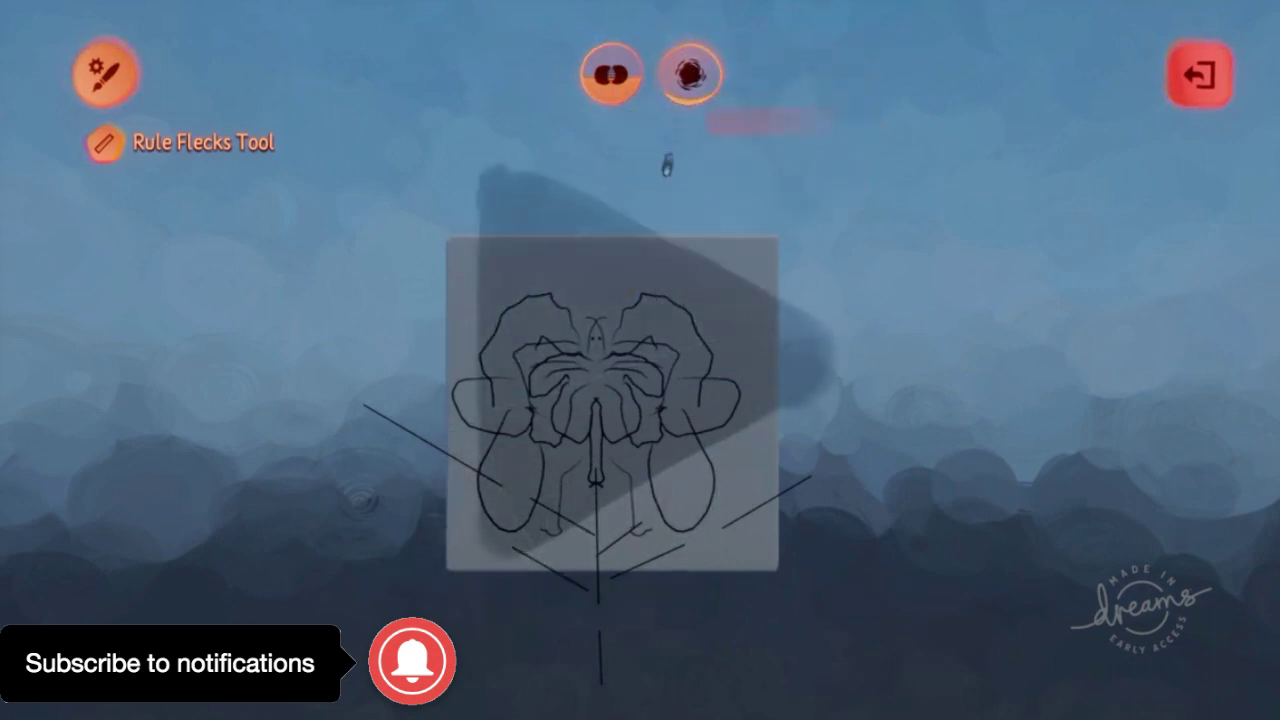
# Leave the Rule Flecks tool's settings and set the paint color to bright red
pyautogui.press('Escape')
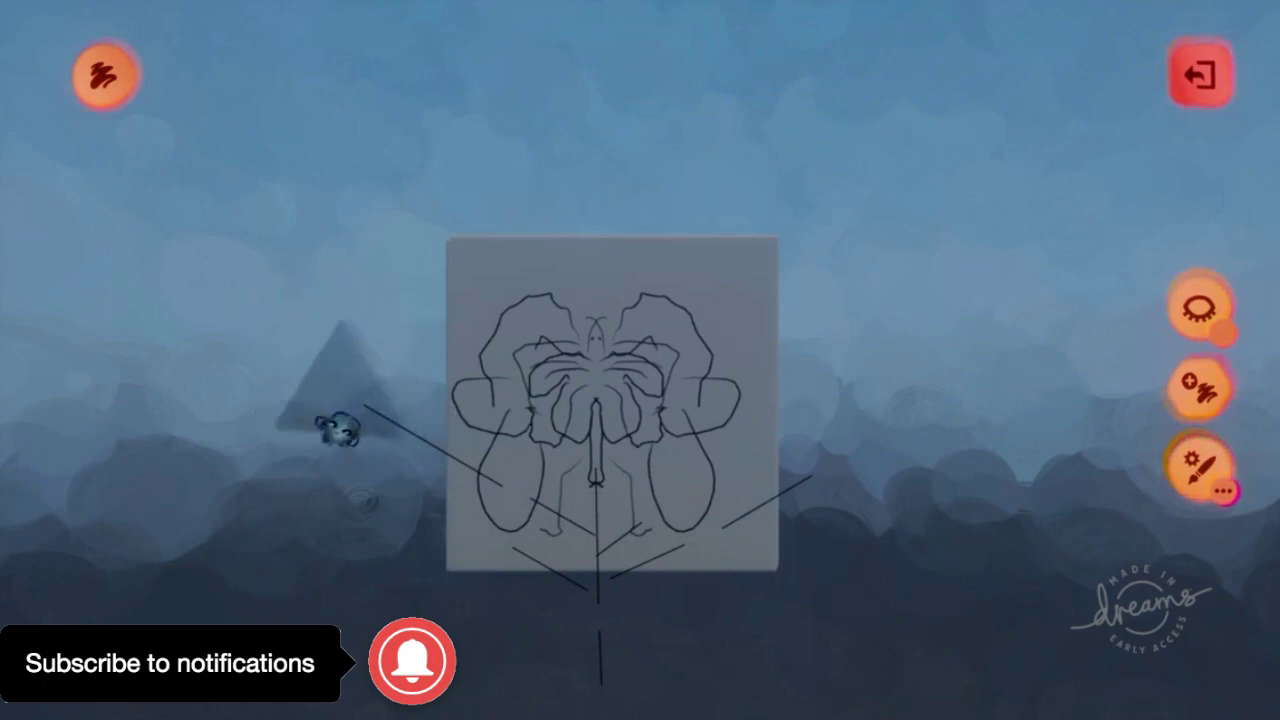
pyautogui.moveTo(338, 430); pyautogui.dragTo(400, 462)
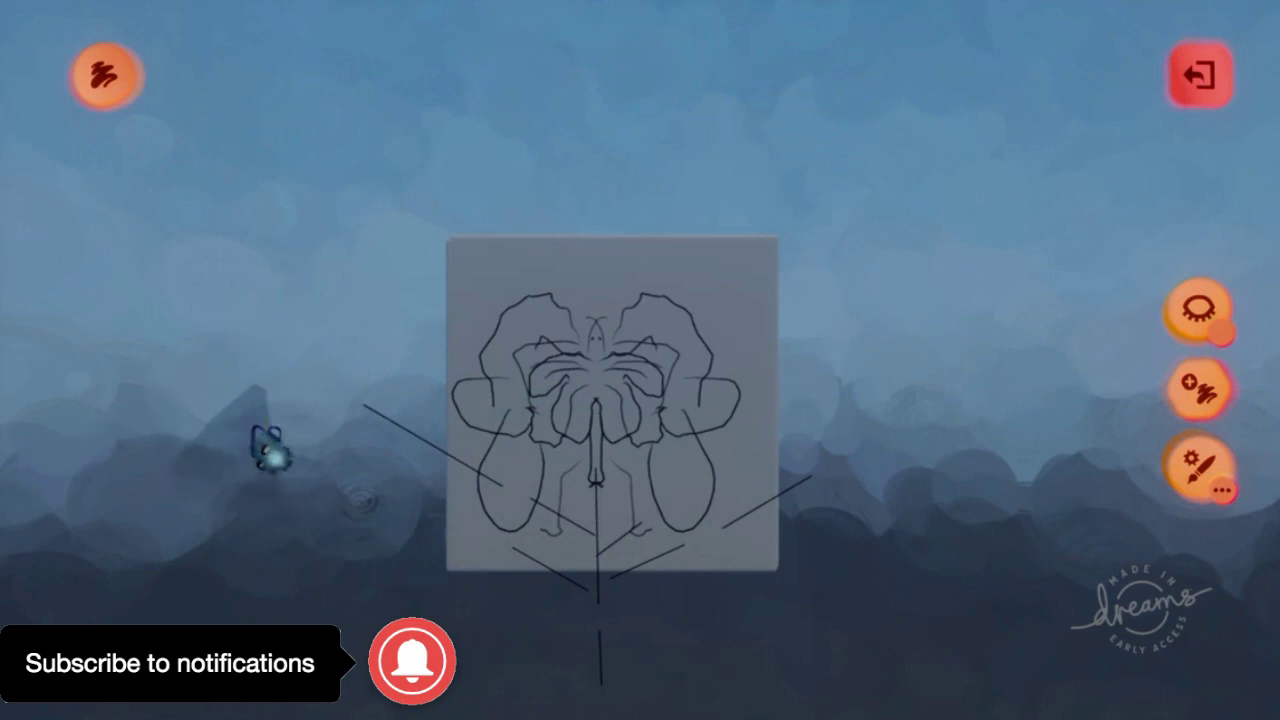
pyautogui.moveTo(270, 455); pyautogui.dragTo(400, 466)
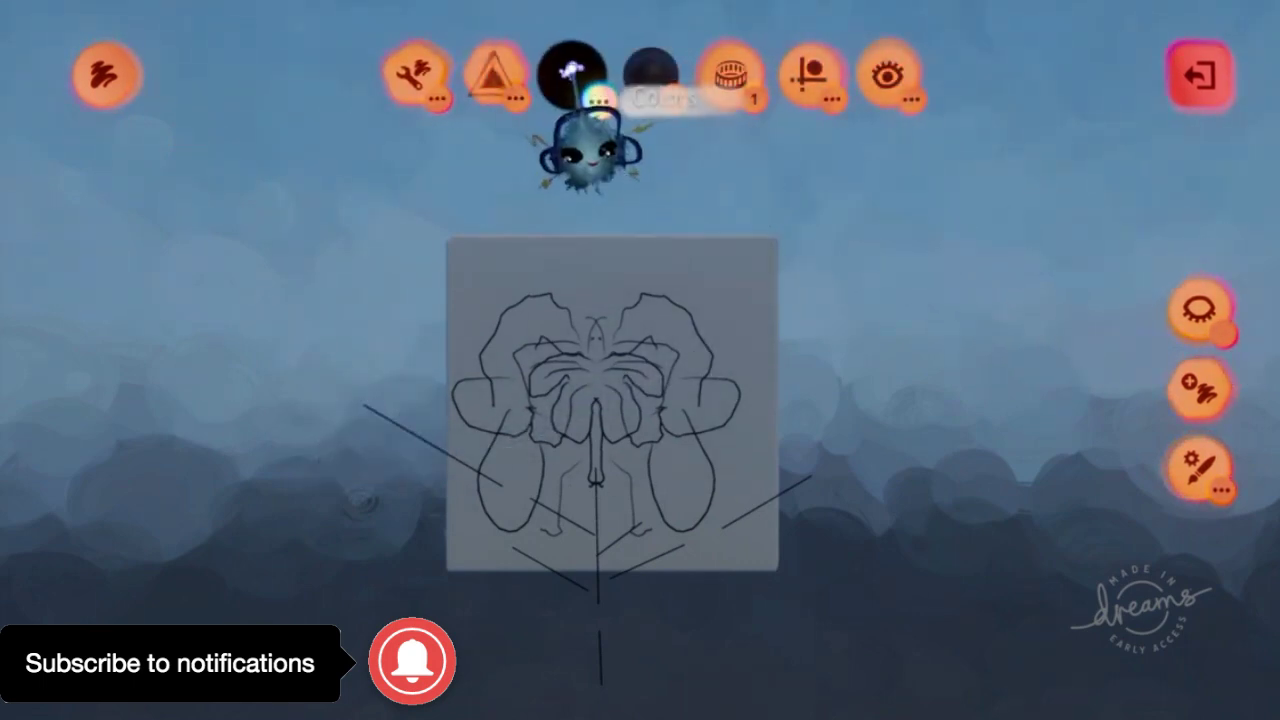
pyautogui.click(571, 72)
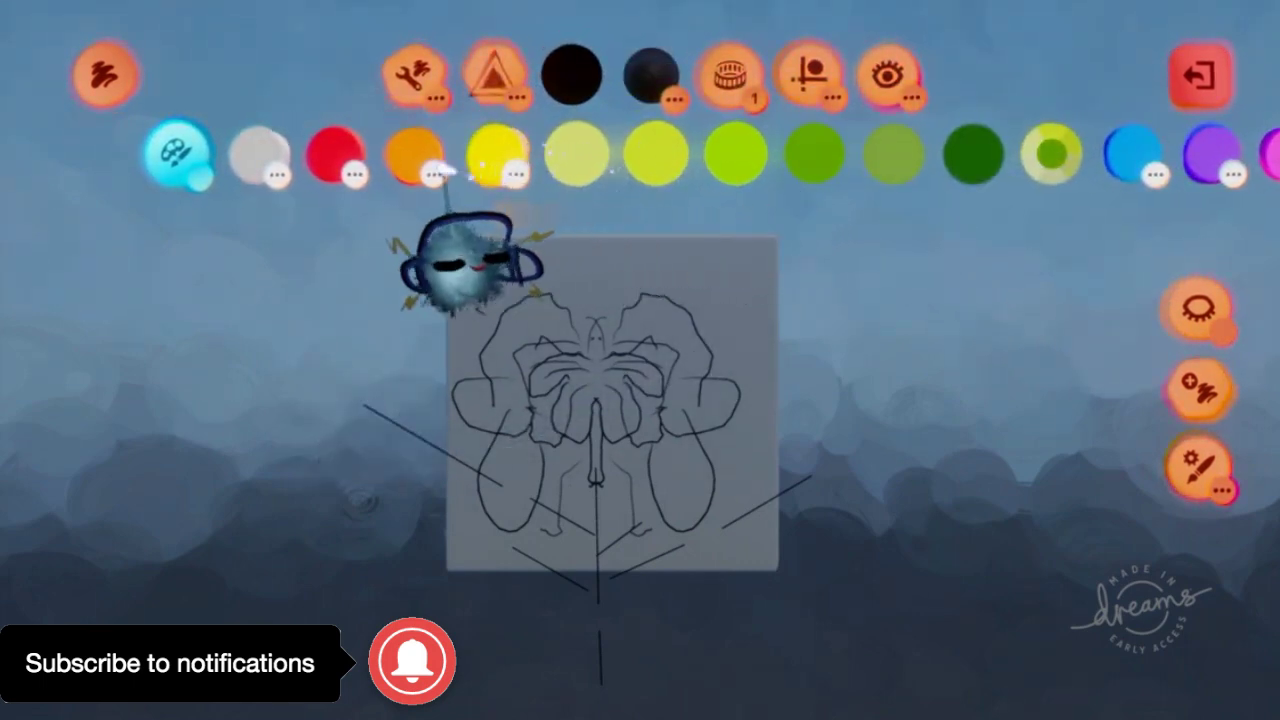
pyautogui.click(334, 152)
pyautogui.click(256, 153)
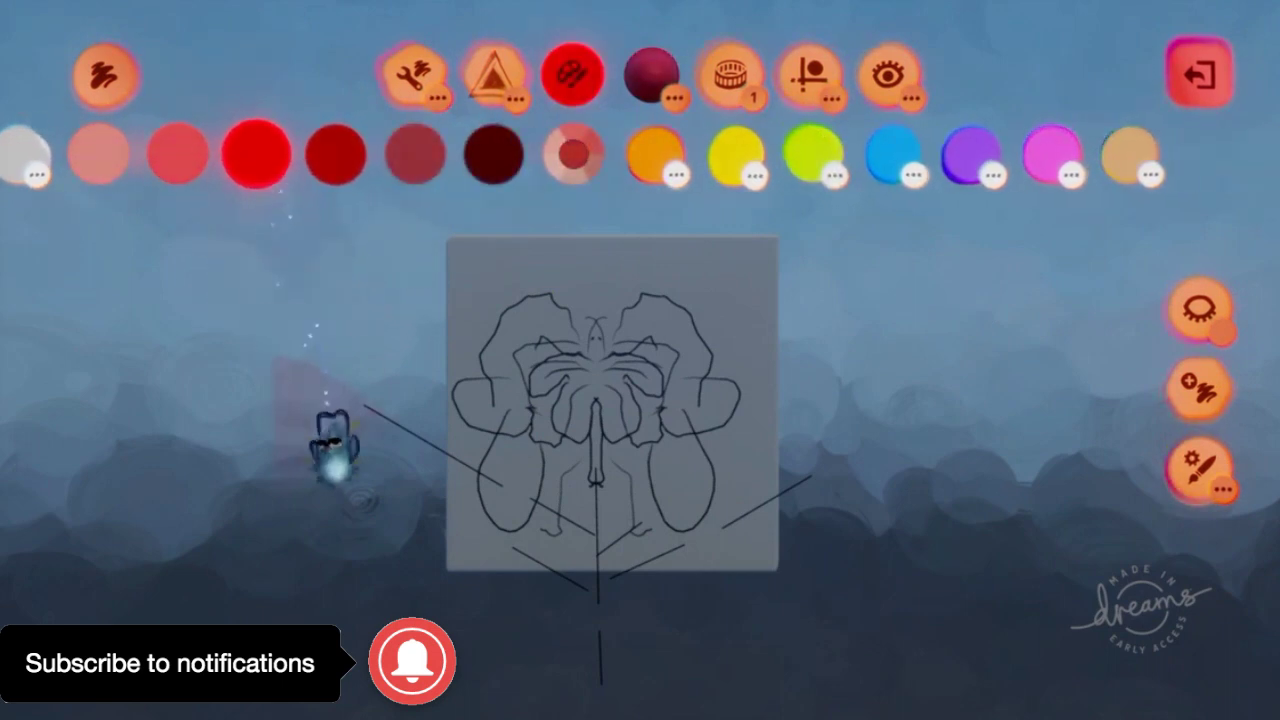
# Paint translucent red triangles over the diagonal lines beside and below the cube, layering smaller ones inside to deepen the color
pyautogui.moveTo(333, 440); pyautogui.dragTo(441, 487)
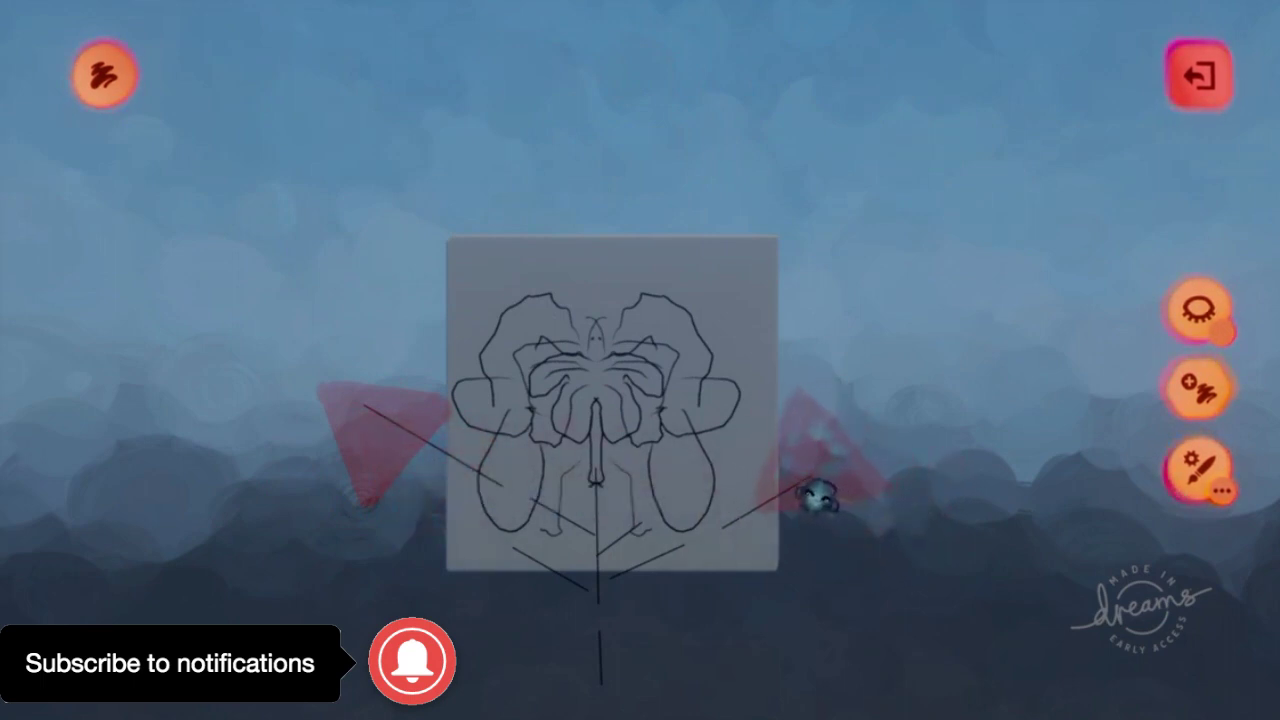
pyautogui.click(818, 510)
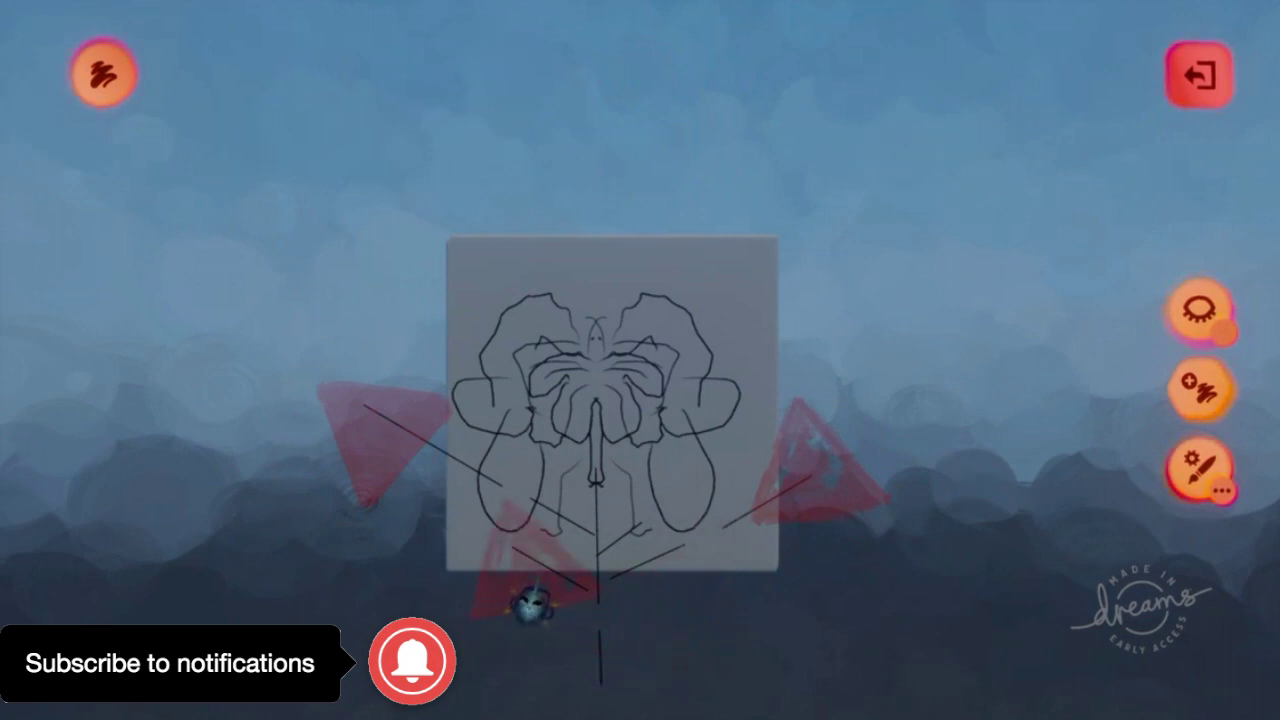
pyautogui.click(530, 610)
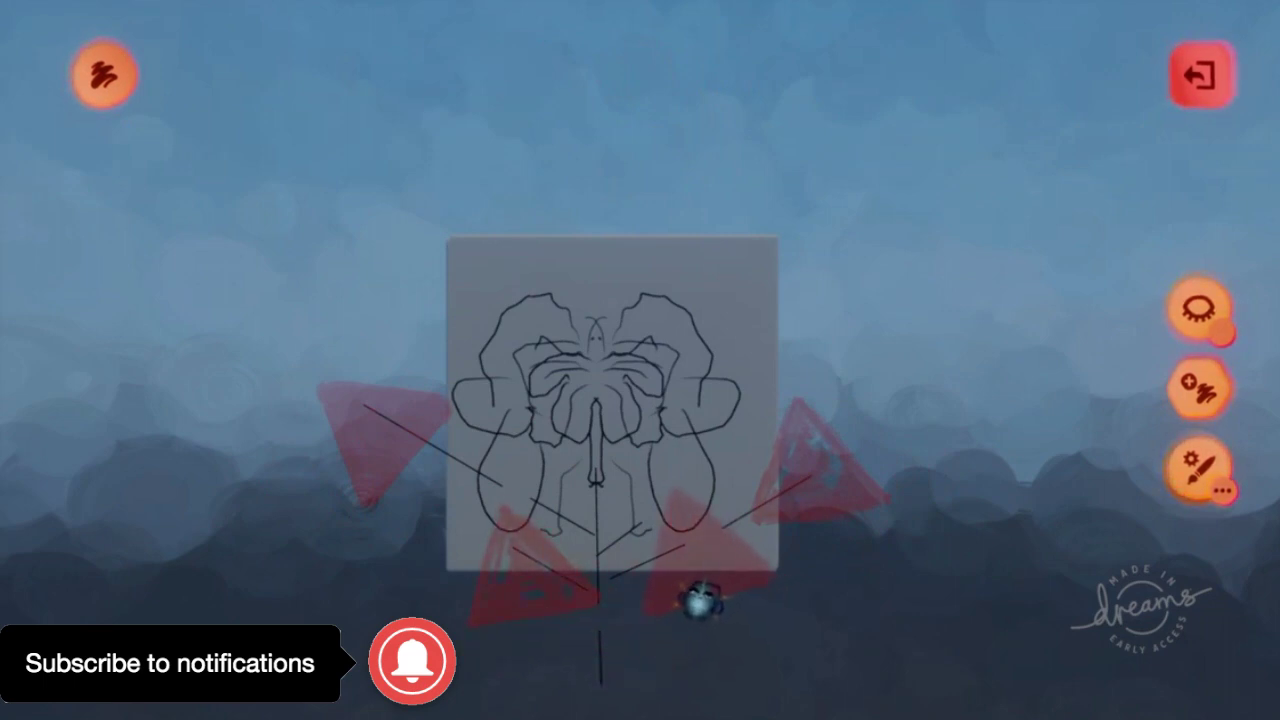
pyautogui.click(705, 640)
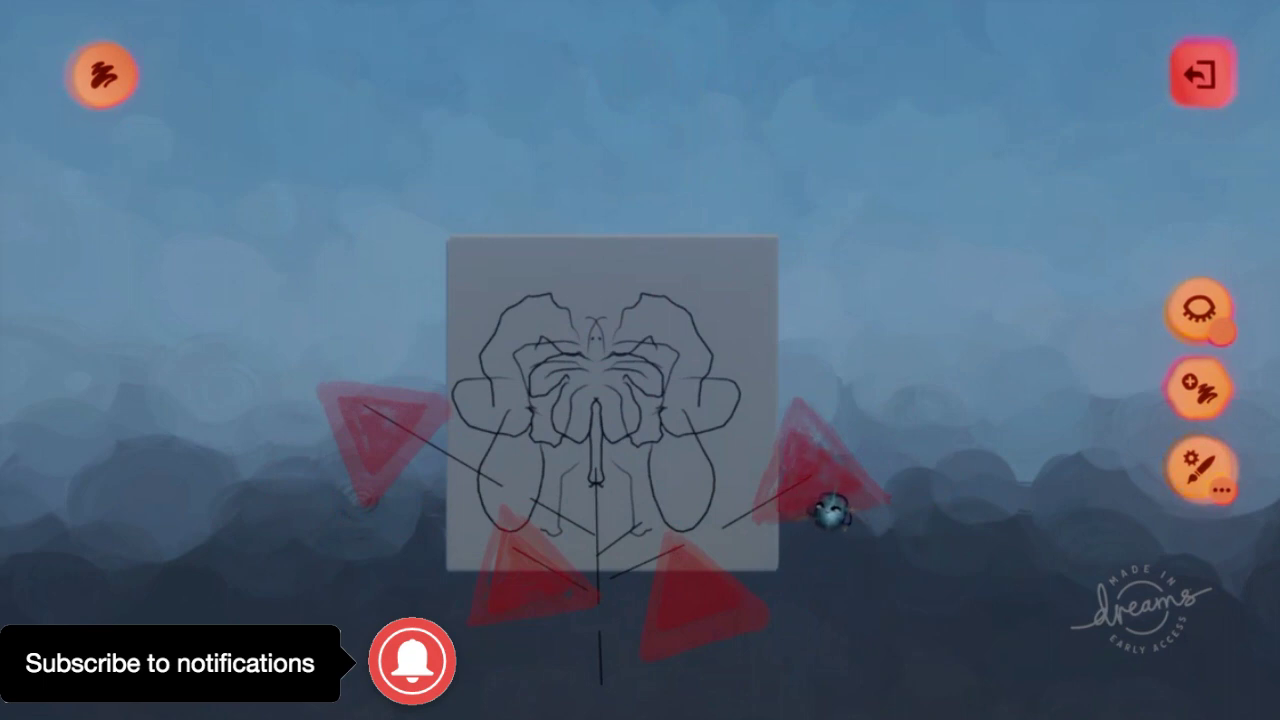
# Change the paint color to the medium light blue from the Blues palette
pyautogui.press('Tab')
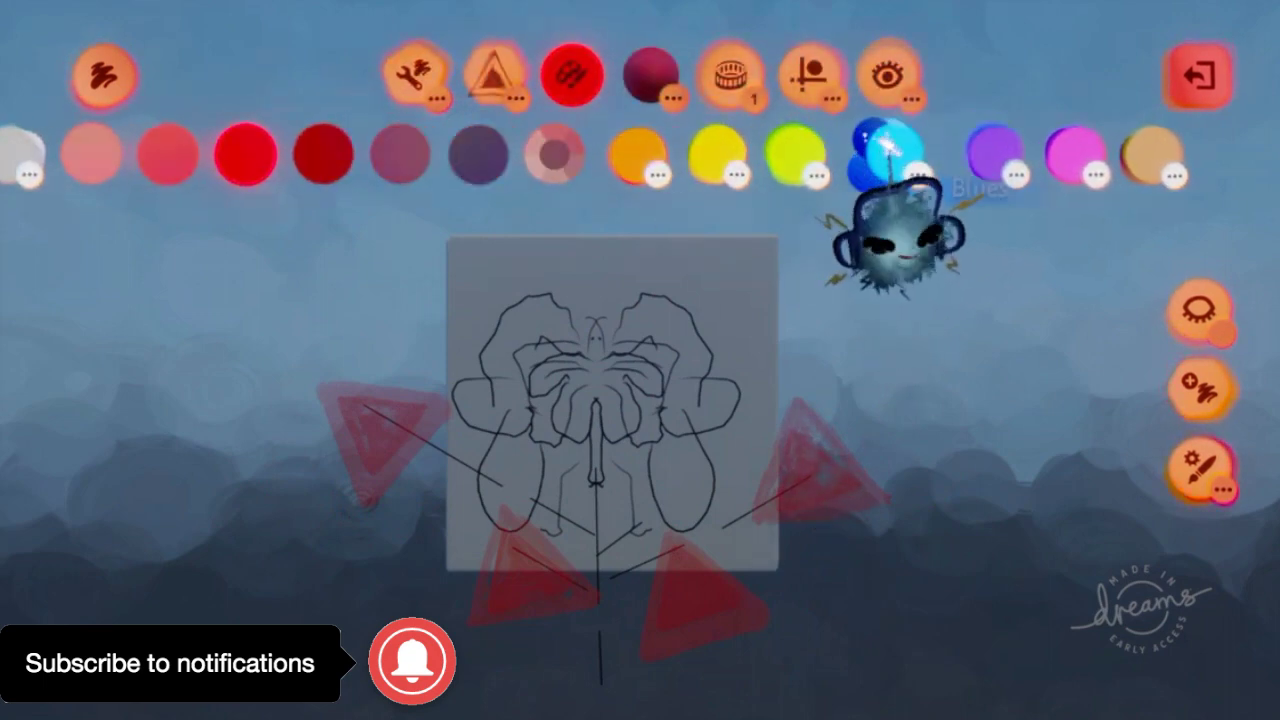
pyautogui.click(888, 150)
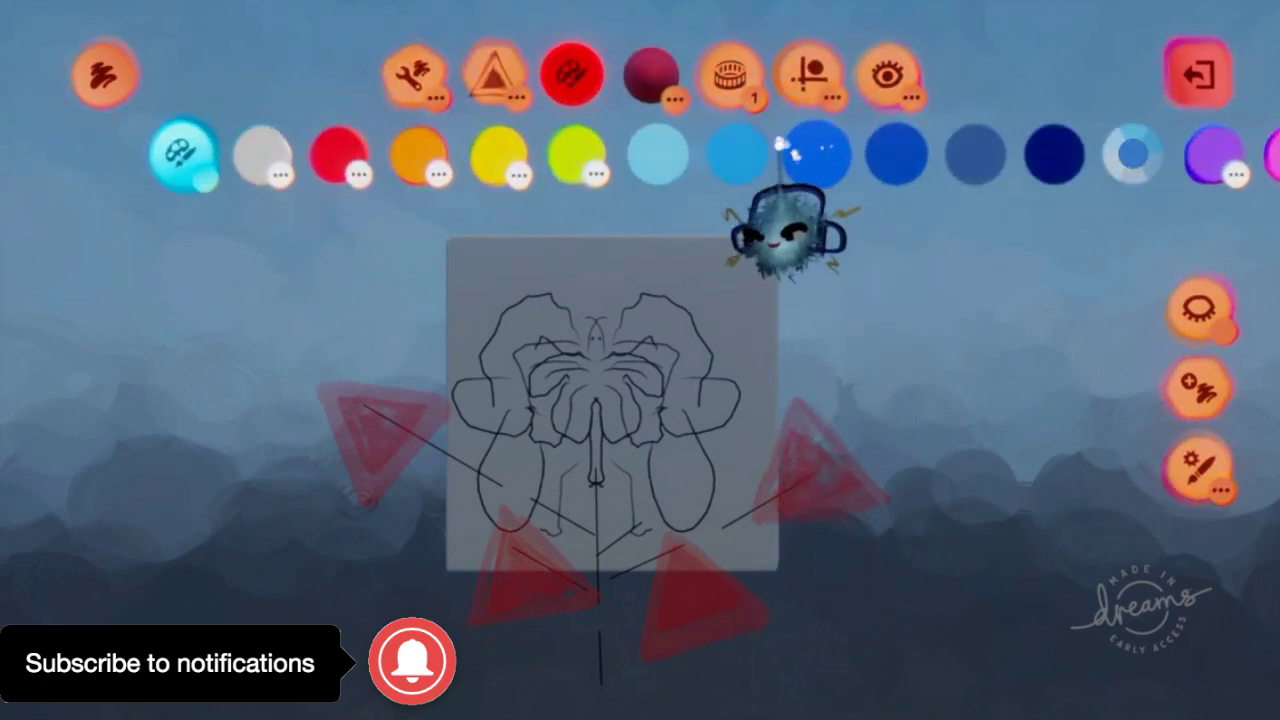
pyautogui.click(740, 152)
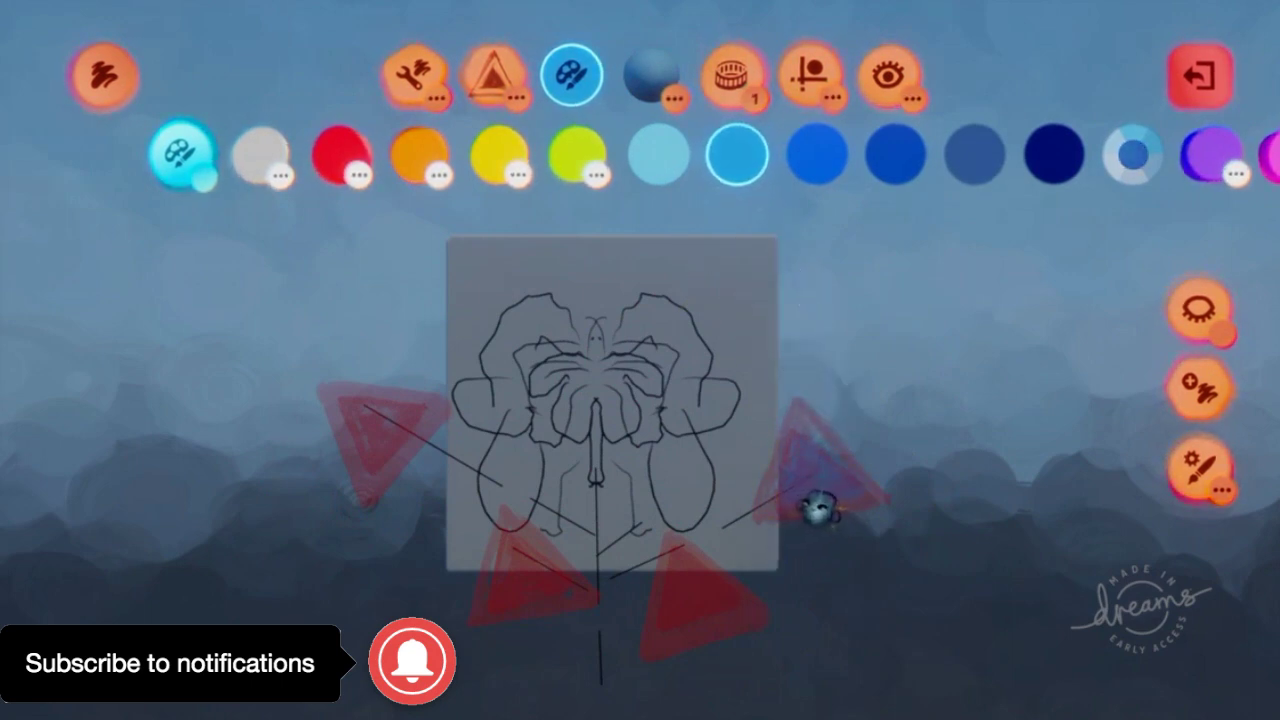
# Fill the centers of the four red triangles with smaller blue triangles
pyautogui.click(814, 505)
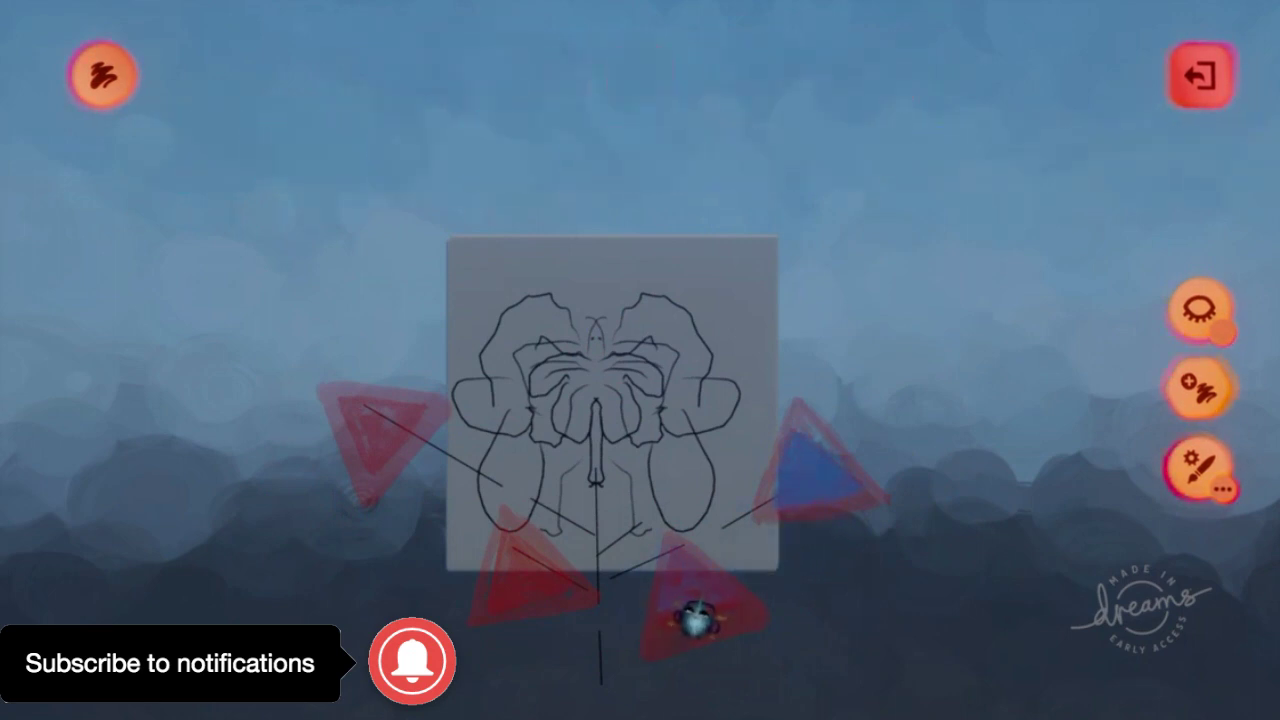
pyautogui.moveTo(693, 627); pyautogui.dragTo(695, 628)
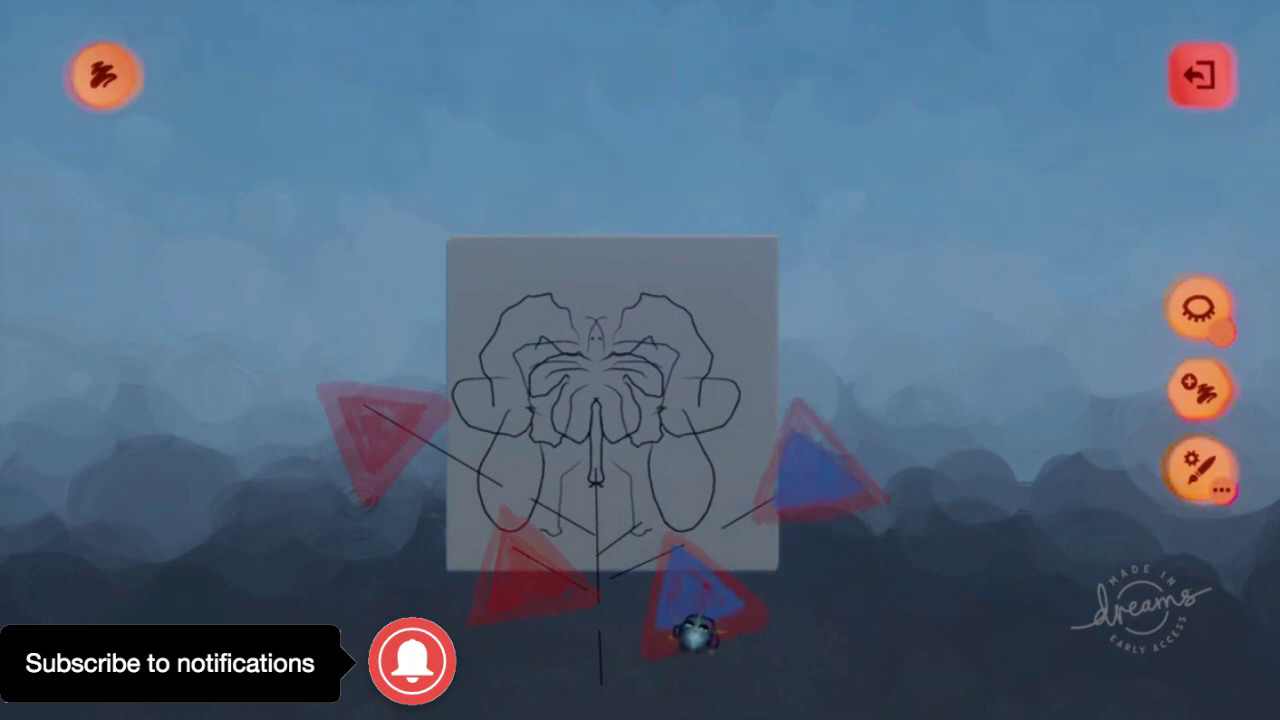
pyautogui.moveTo(528, 608); pyautogui.dragTo(537, 617)
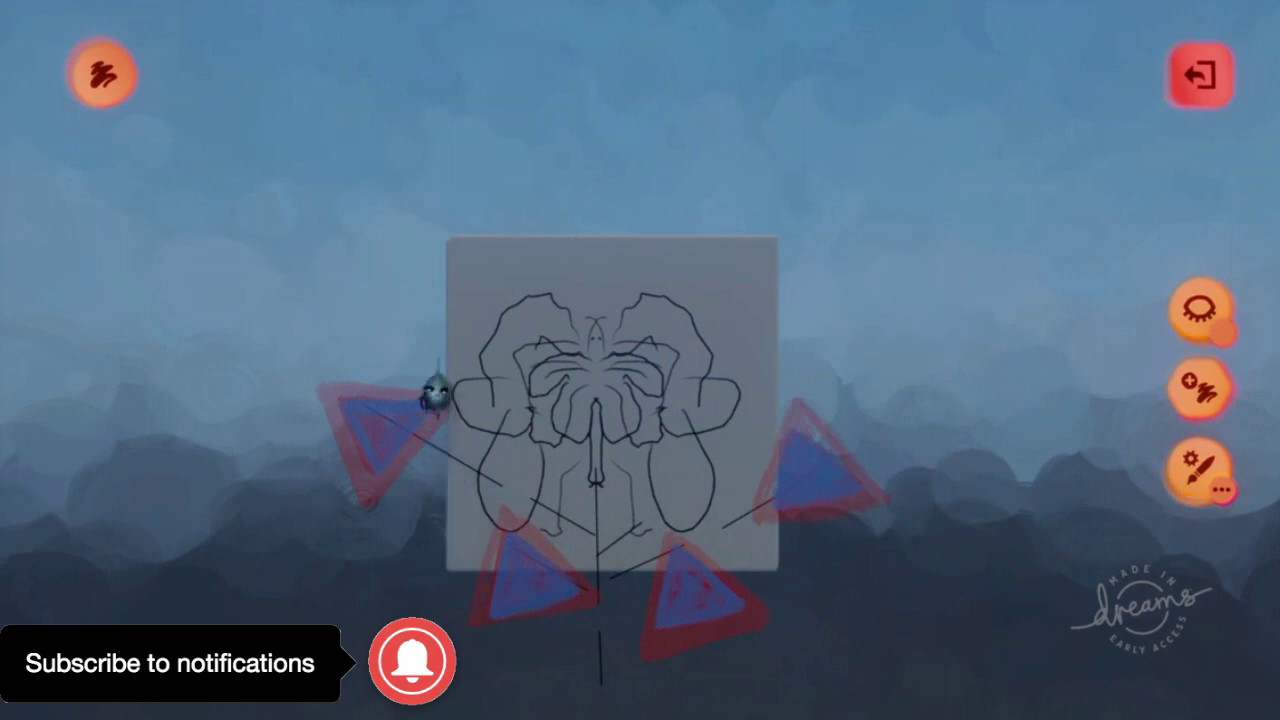
# Test a blue ruled line along the diagonal line crossing the cube's left edge, then undo it
pyautogui.moveTo(436, 157)
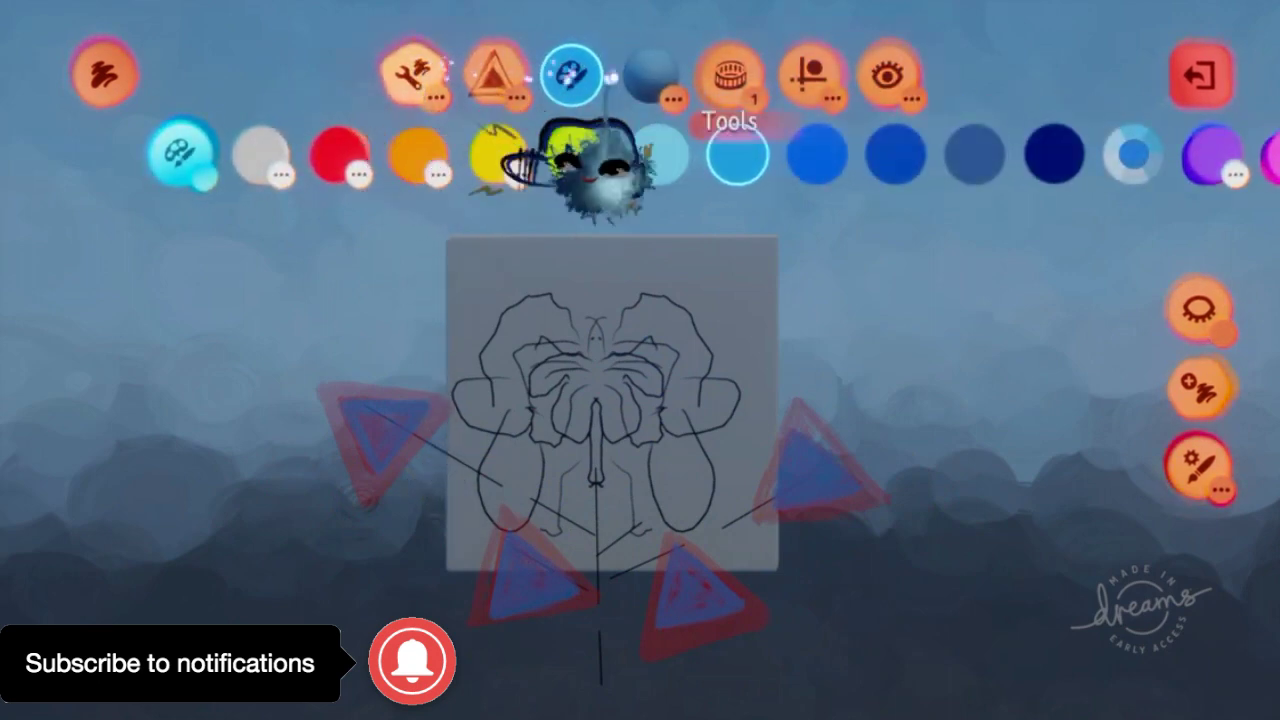
pyautogui.click(413, 76)
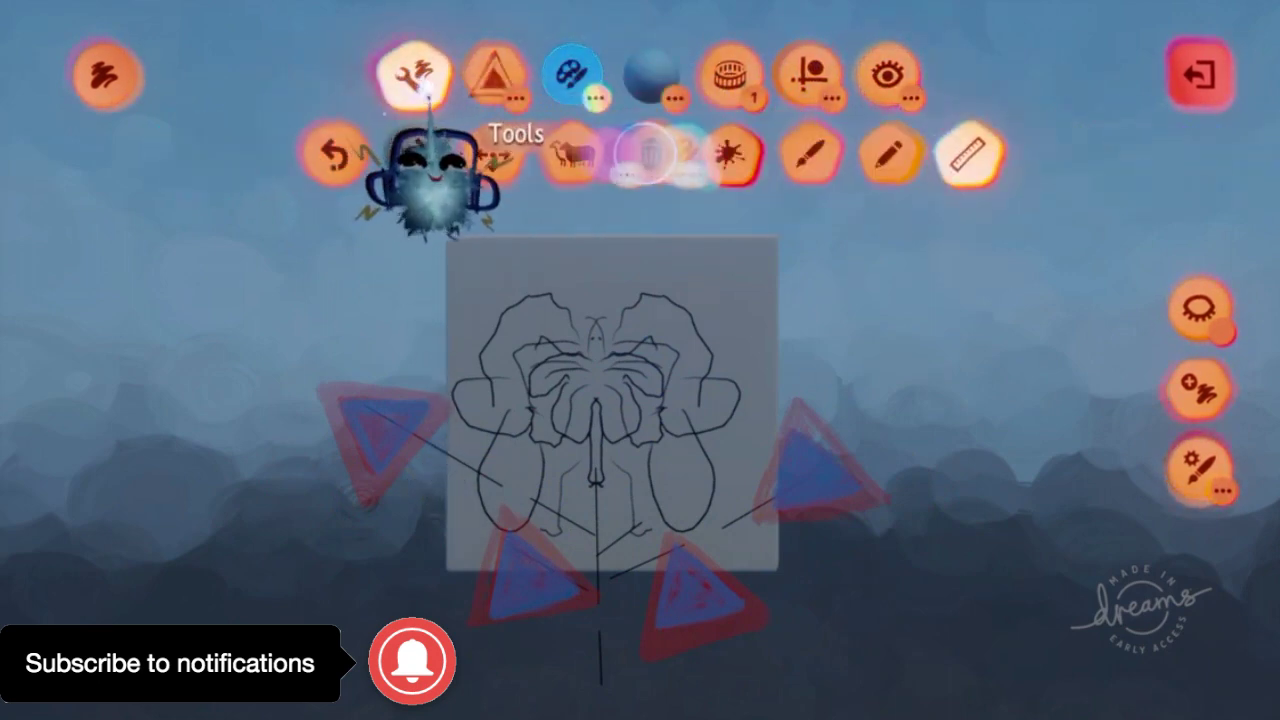
pyautogui.click(968, 155)
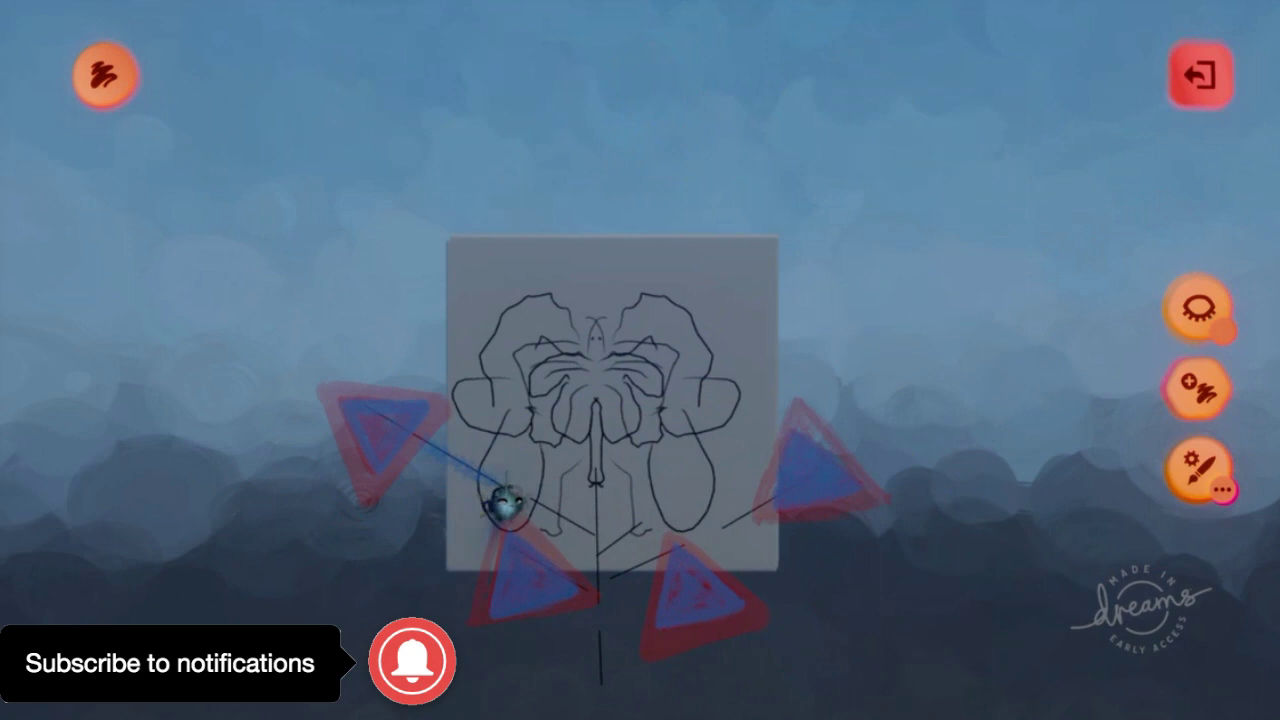
pyautogui.hotkey('ctrl', 'z')
# Switch to the Brush tool and test a blue stroke beside the diagonal line at the cube's left edge
pyautogui.moveTo(651, 206)
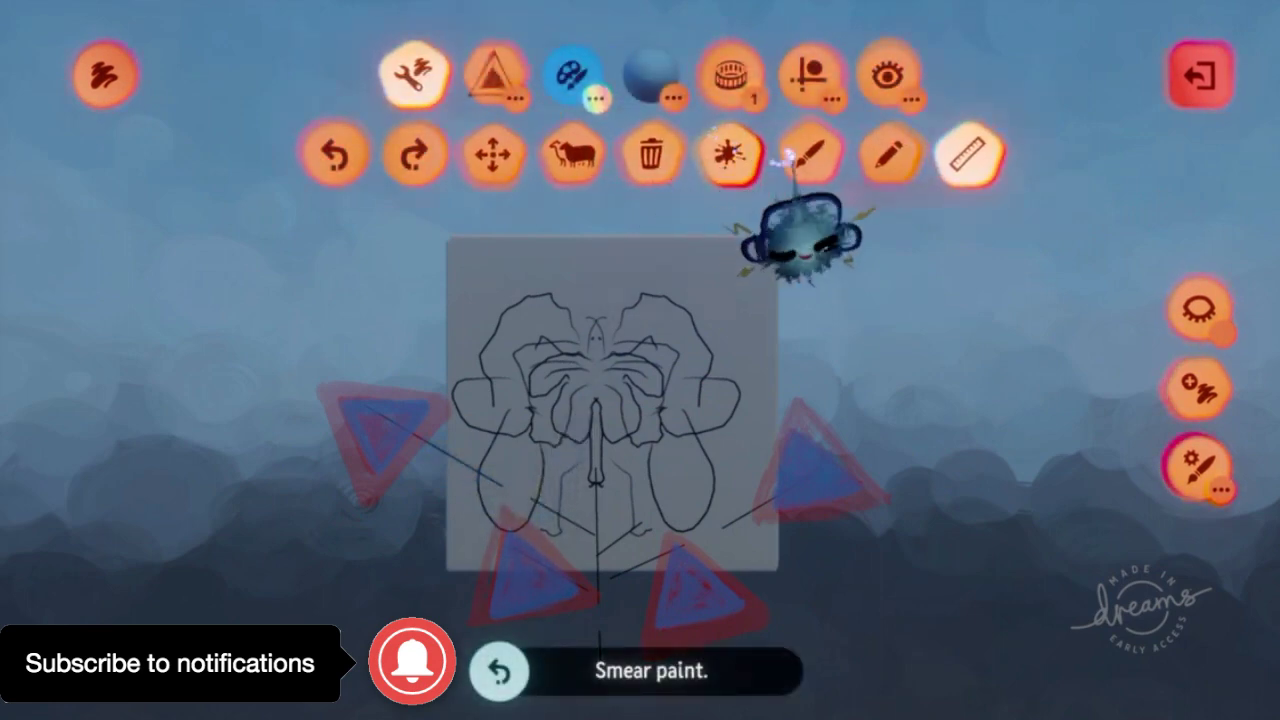
pyautogui.click(808, 155)
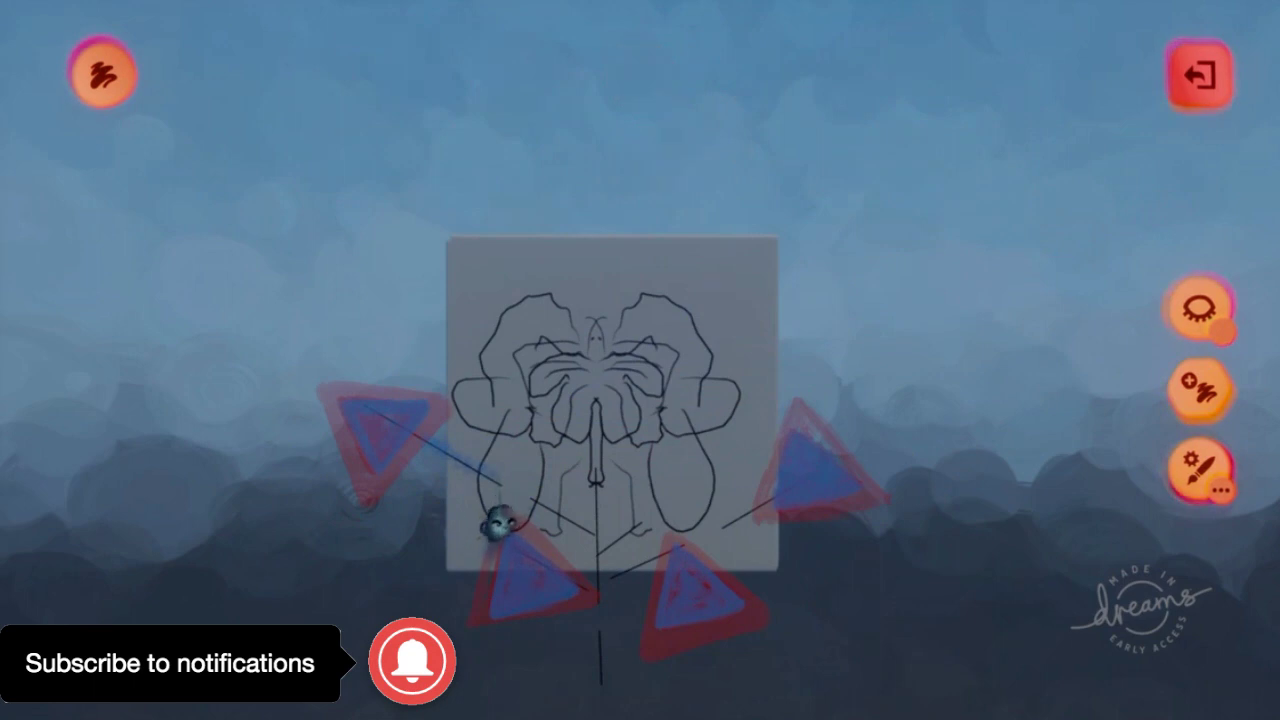
pyautogui.click(498, 522)
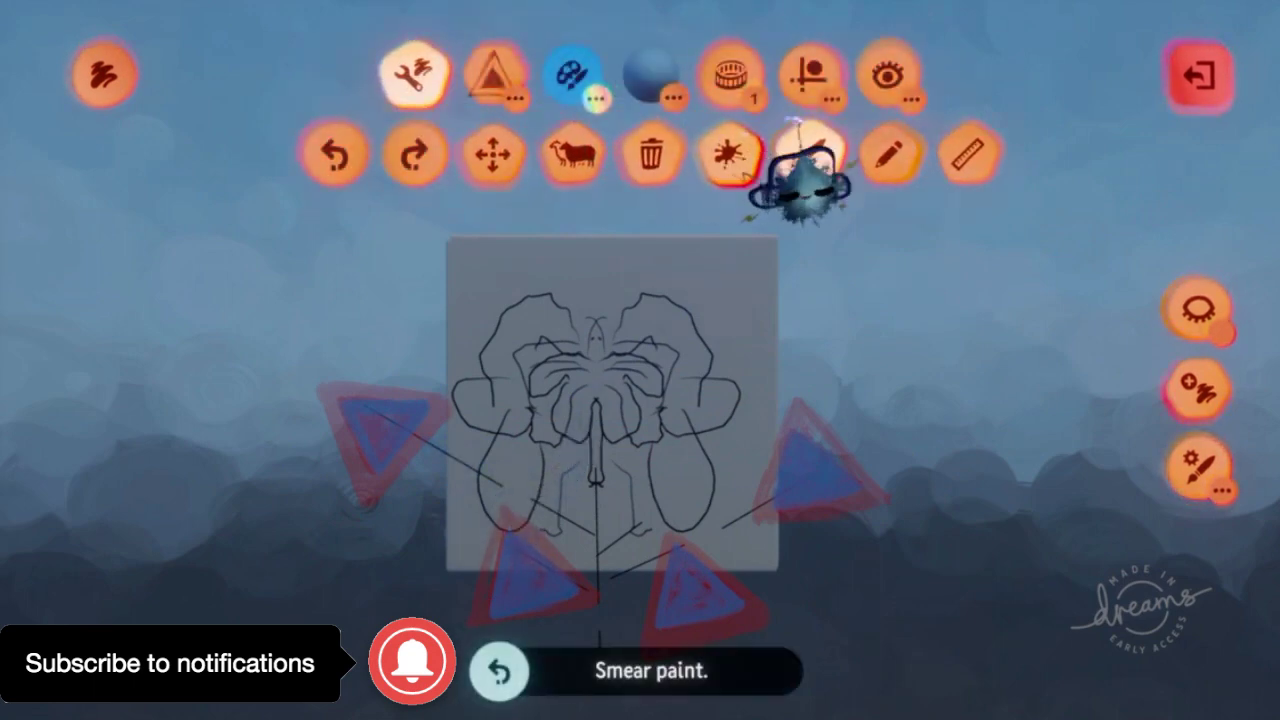
# Choose the soft square fleck and test blue strokes along the diagonal line at the cube's left edge, undoing each one
pyautogui.click(493, 75)
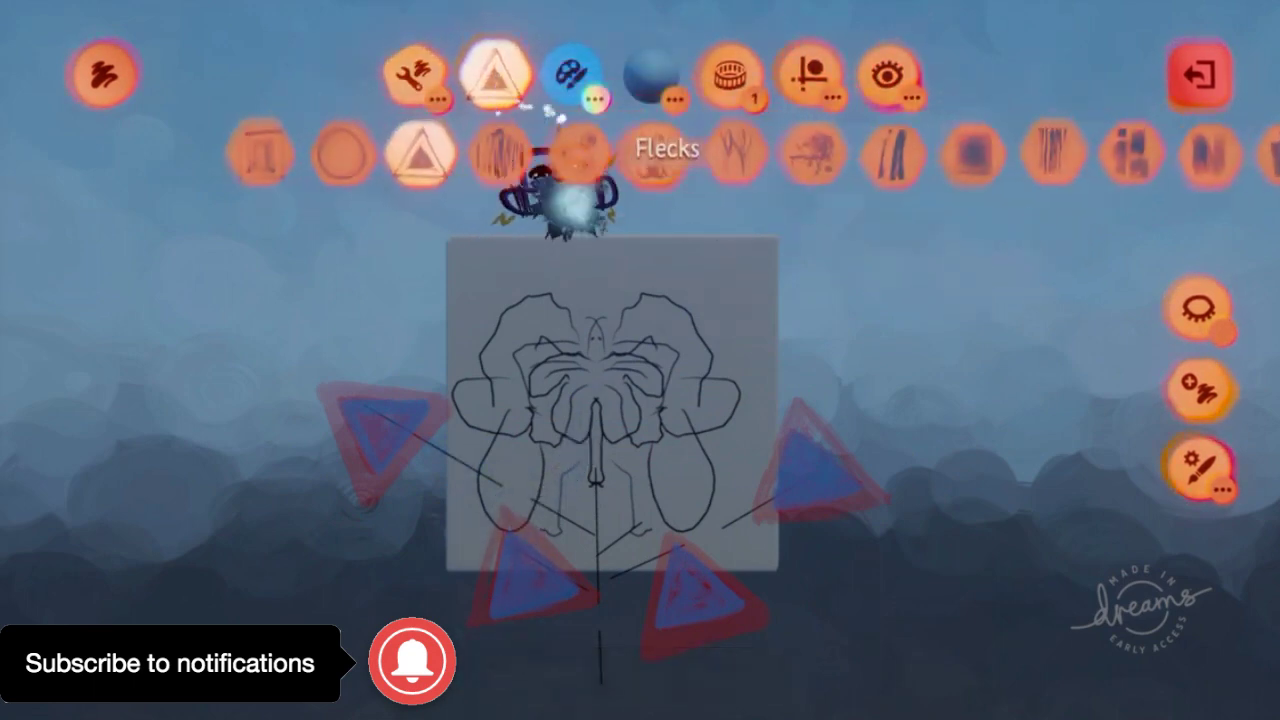
pyautogui.click(965, 153)
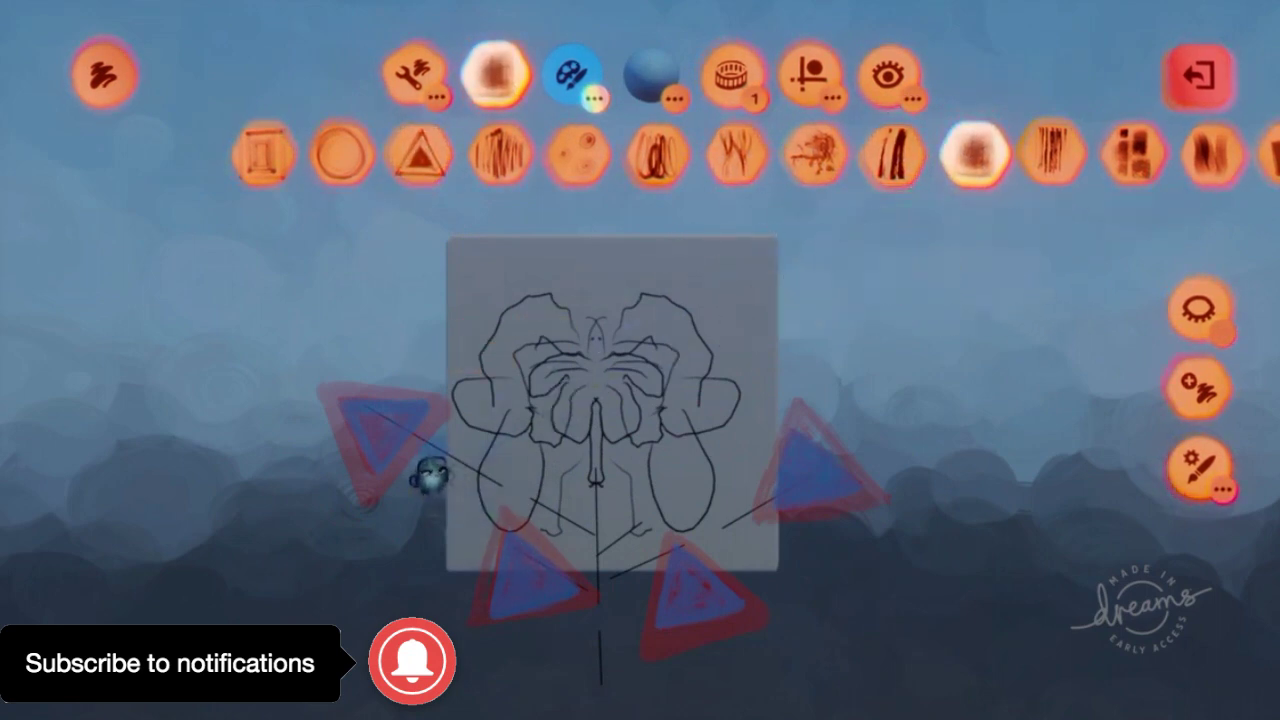
pyautogui.moveTo(424, 442); pyautogui.dragTo(490, 508)
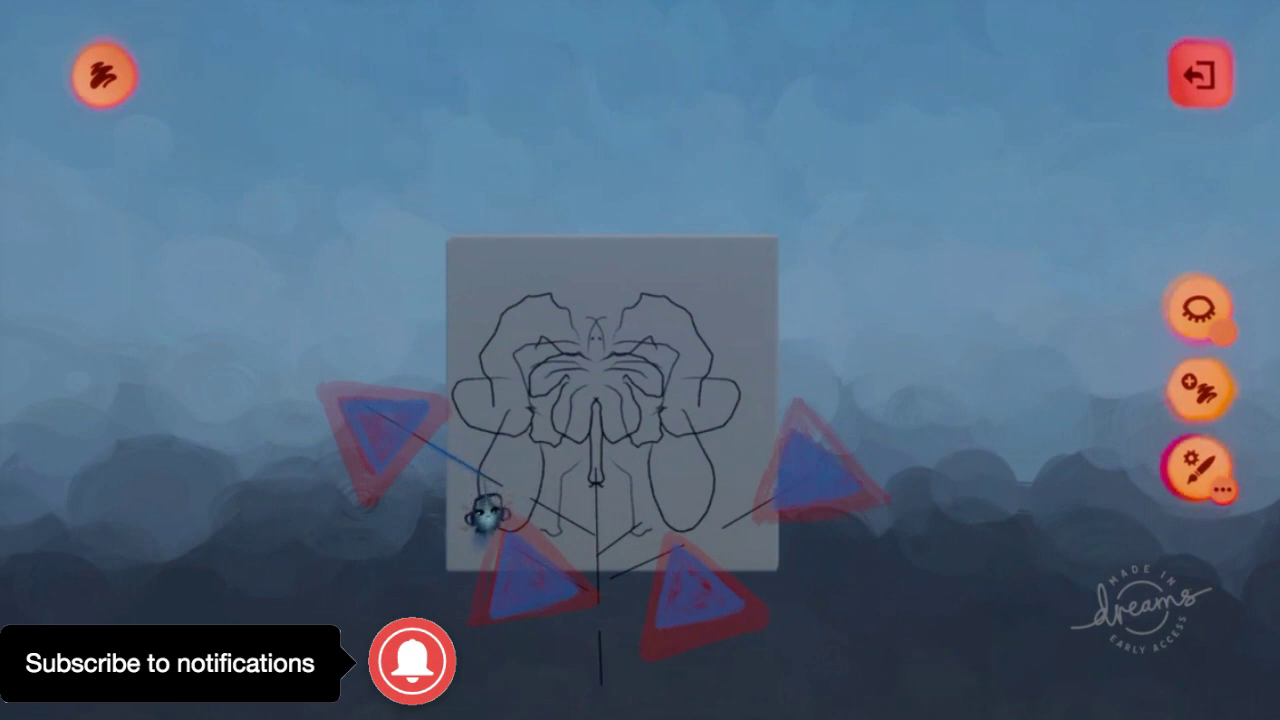
pyautogui.hotkey('ctrl', 'z')
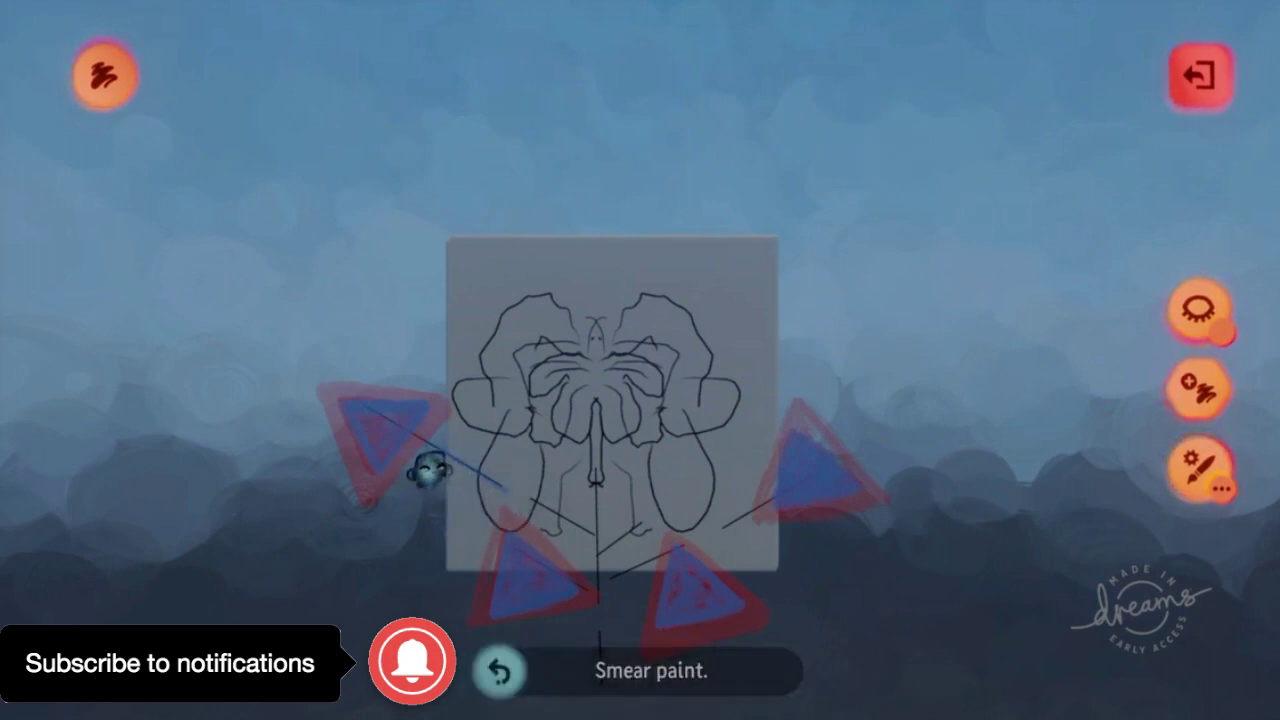
pyautogui.hotkey('ctrl', 'z')
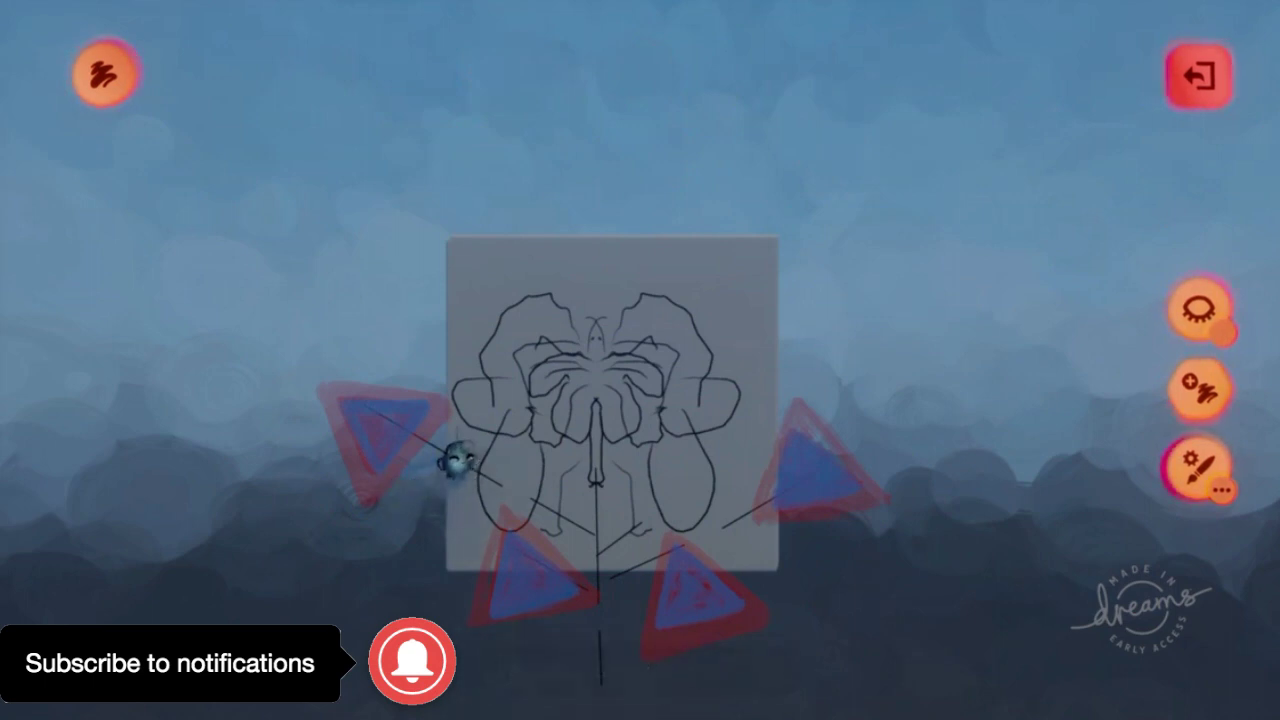
pyautogui.hotkey('ctrl', 'z')
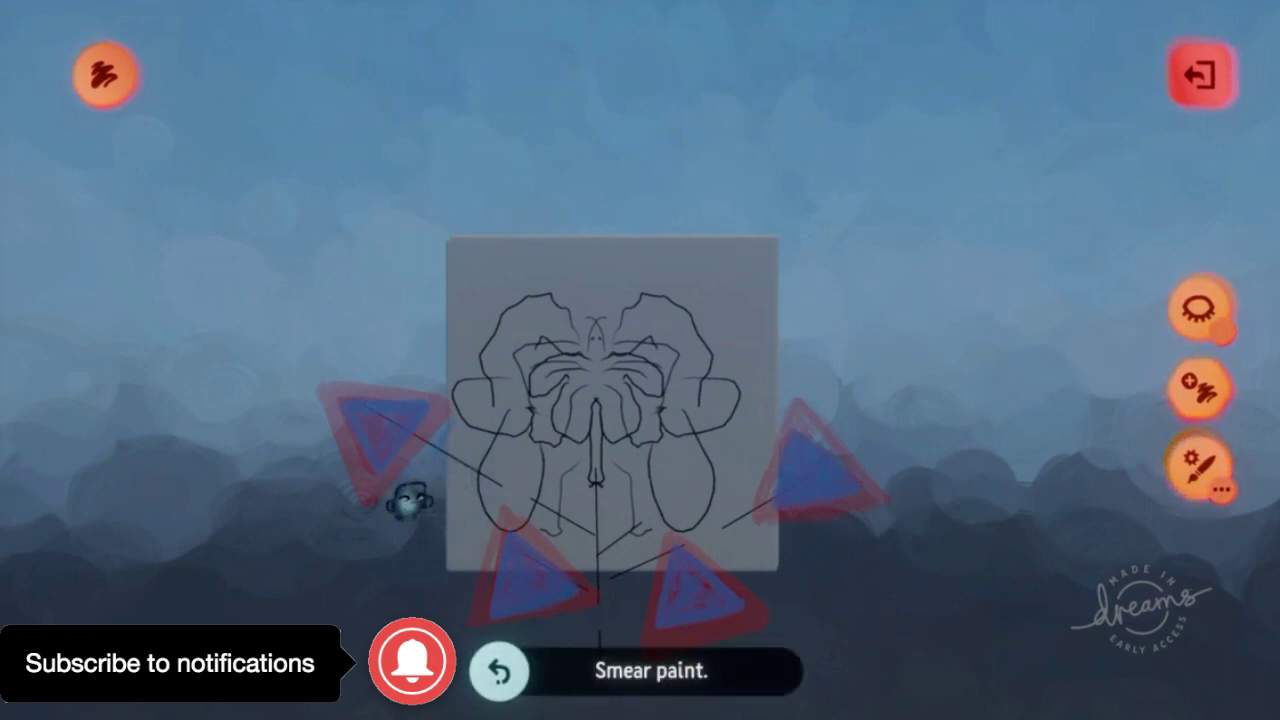
pyautogui.hotkey('ctrl', 'z')
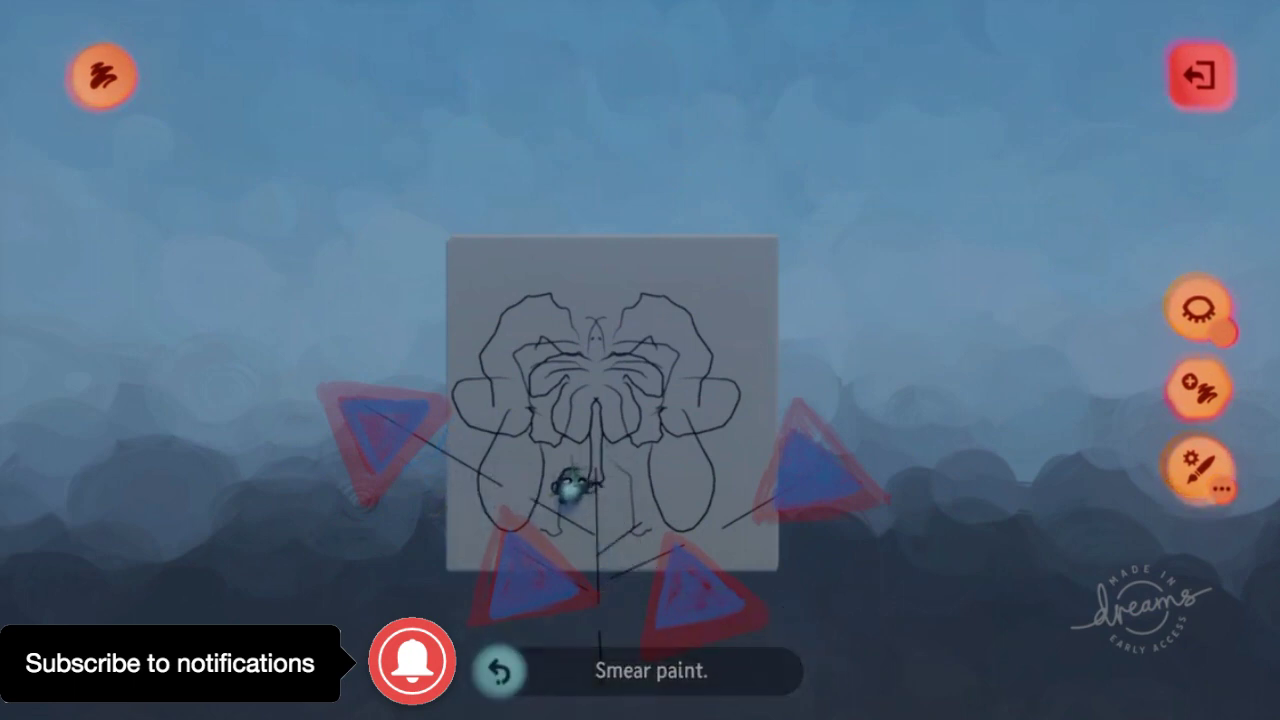
# Test a blue stroke beneath the winged figure, then undo it together with all the red and blue triangles
pyautogui.moveTo(551, 489); pyautogui.dragTo(538, 505)
pyautogui.hotkey('ctrl', 'z')
pyautogui.hotkey('ctrl', 'z')
pyautogui.hotkey('ctrl', 'z')
pyautogui.hotkey('ctrl', 'z')
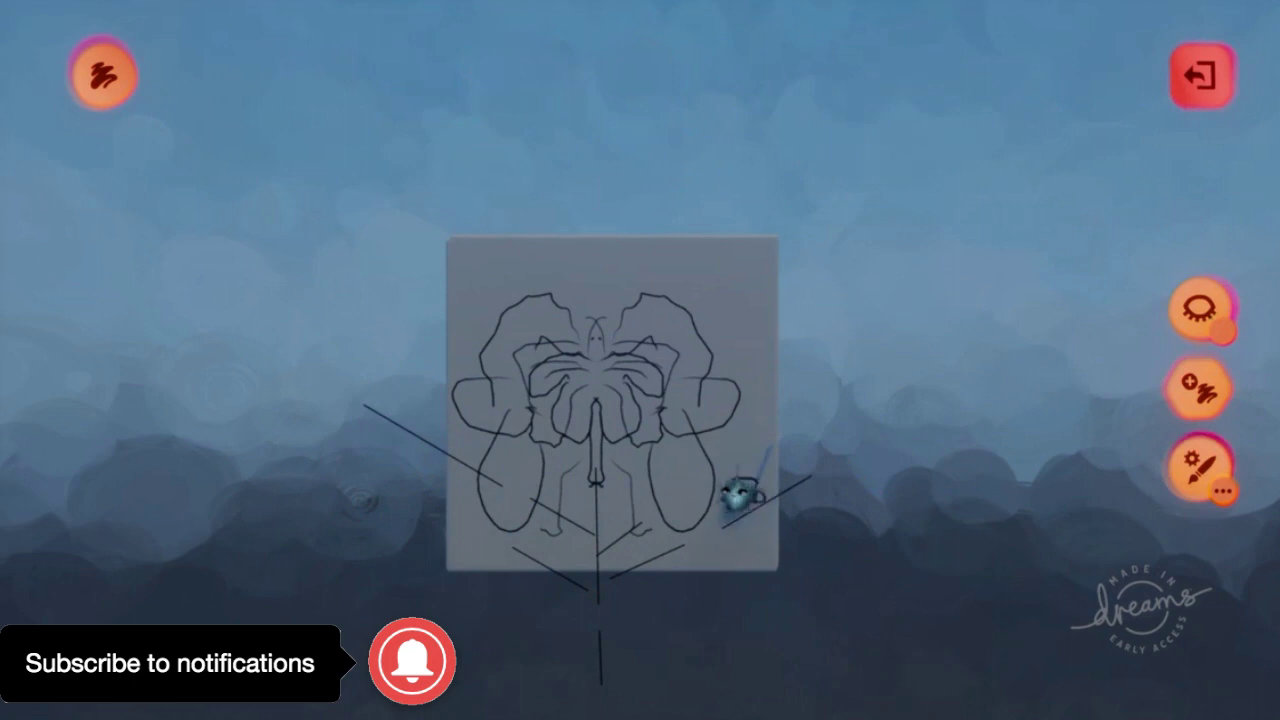
# Draw thin blue triangle outlines around the outer ends of the diagonal lines on both sides of the cube, undoing stray strokes
pyautogui.hotkey('ctrl', 'z')
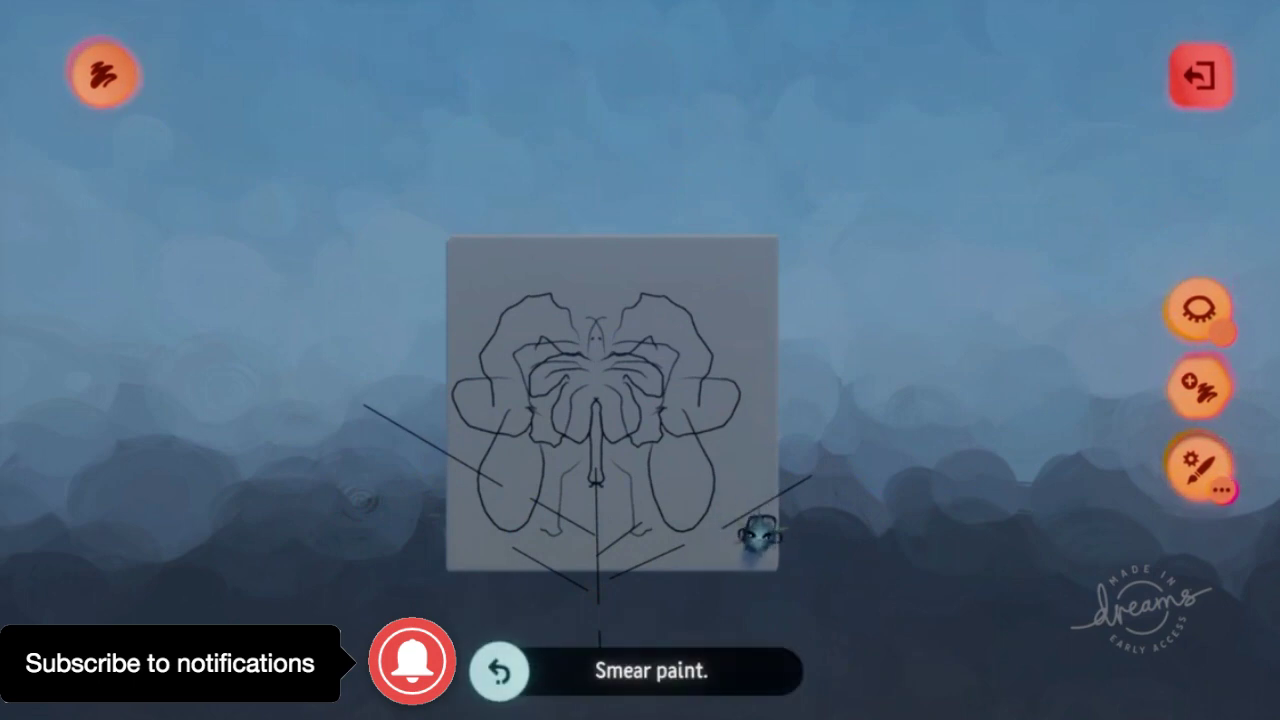
pyautogui.hotkey('ctrl', 'z')
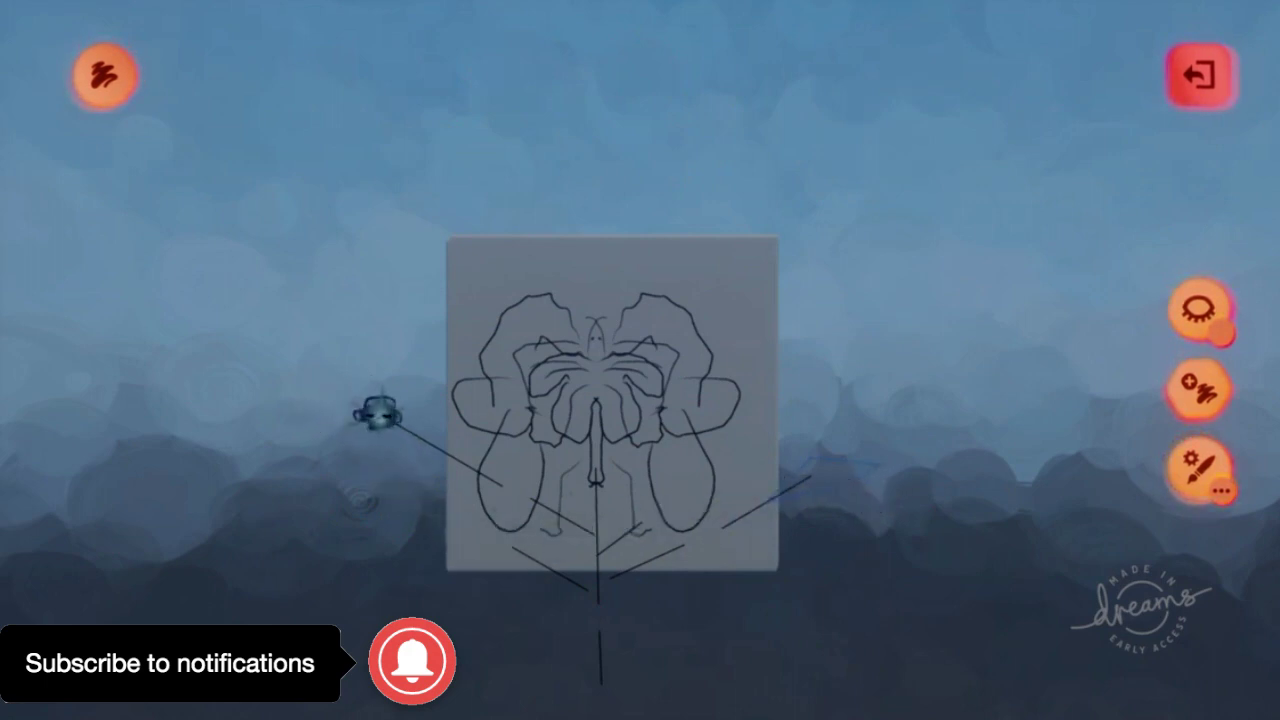
pyautogui.hotkey('ctrl', 'z')
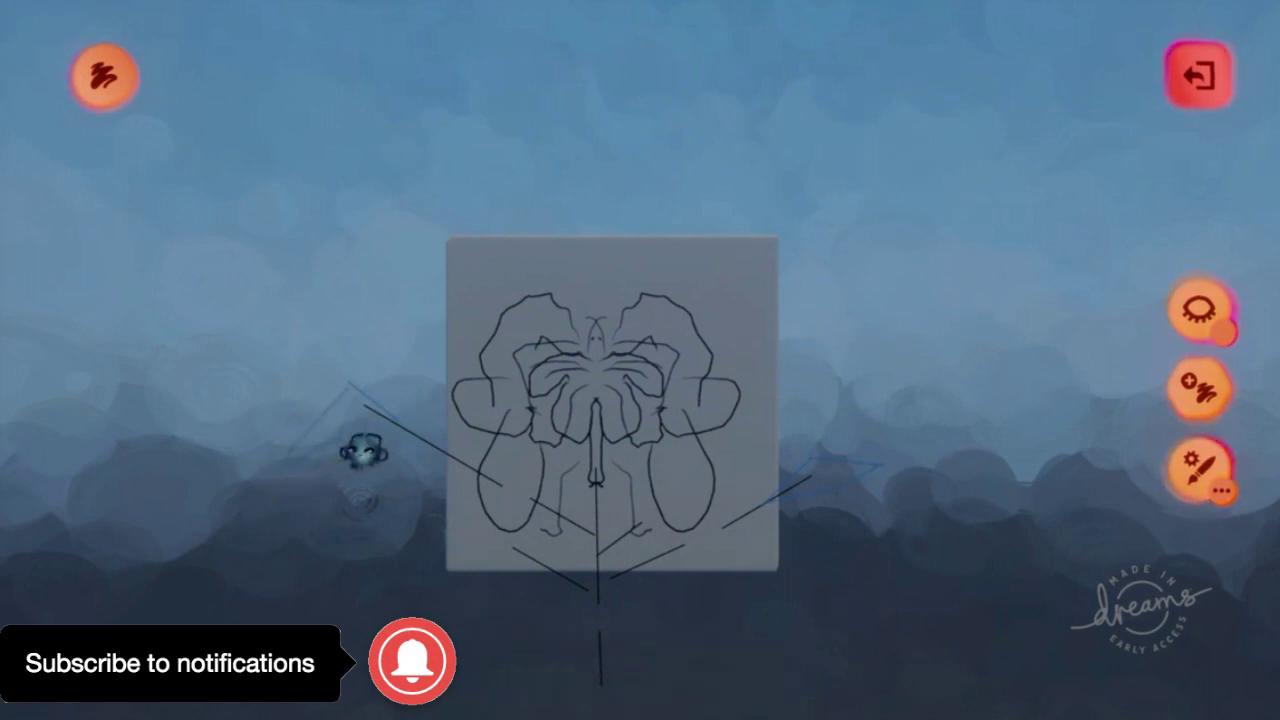
pyautogui.hotkey('ctrl', 'z')
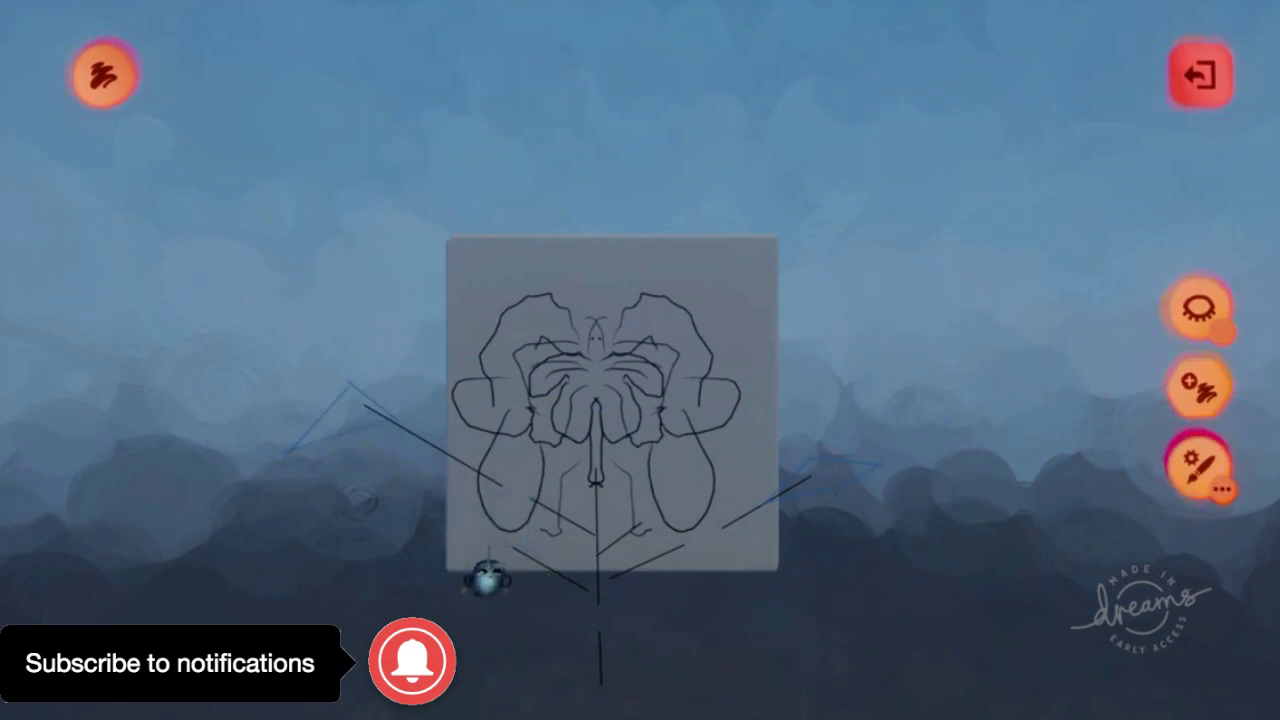
pyautogui.hotkey('ctrl', 'z')
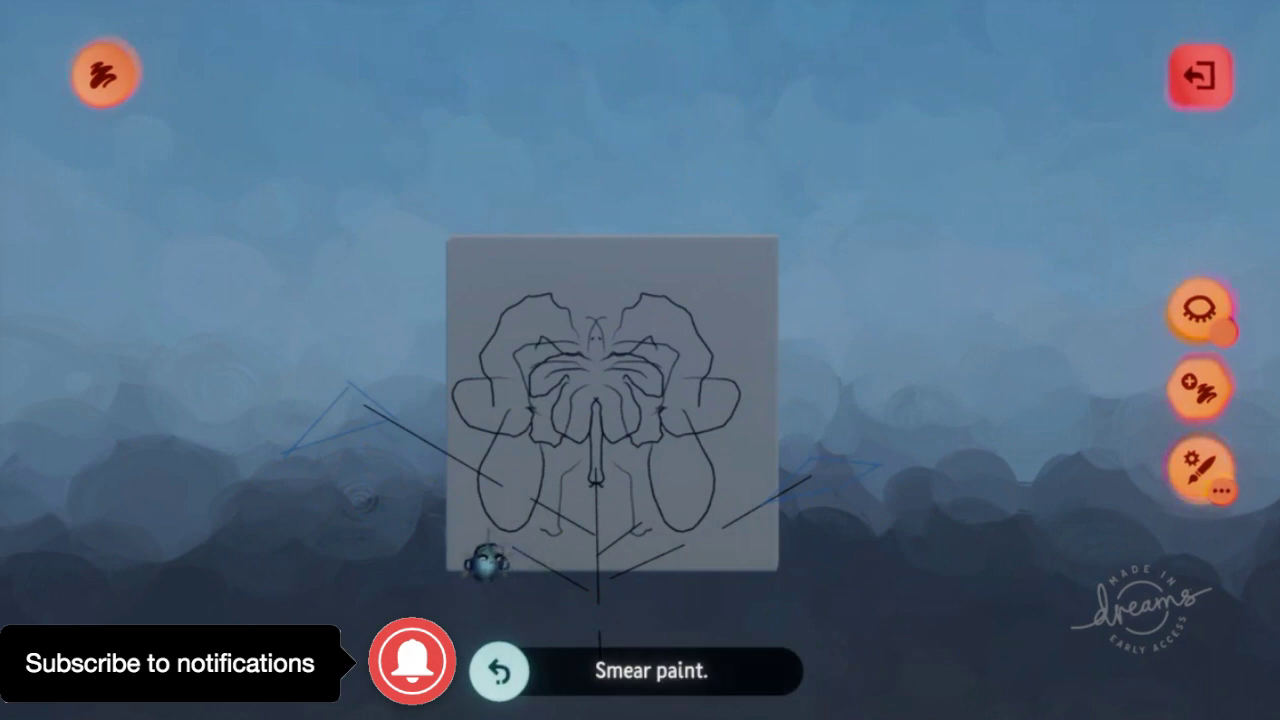